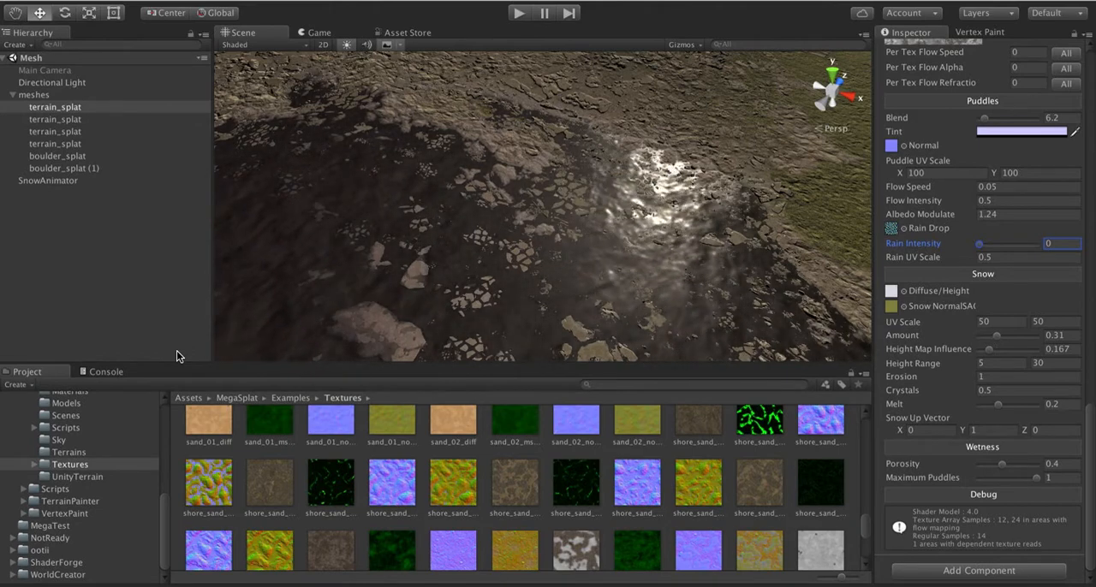
# Step: Raise the terrain material's Rain Intensity to 1
pyautogui.keyDown('alt'); pyautogui.moveTo(613, 256); pyautogui.dragTo(648, 261); pyautogui.keyUp('alt')
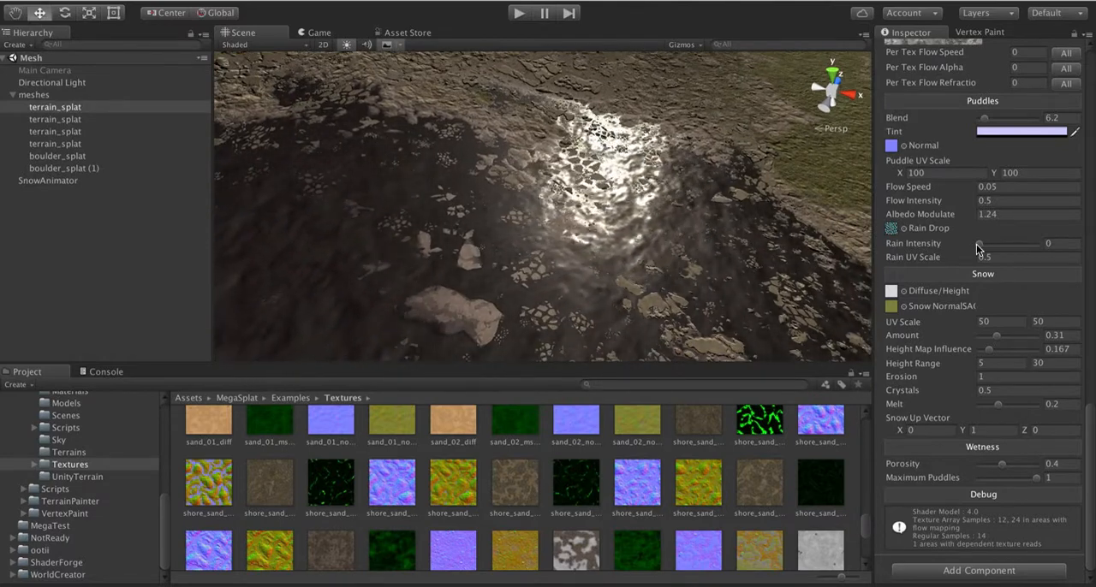
pyautogui.moveTo(981, 249); pyautogui.dragTo(1051, 250)
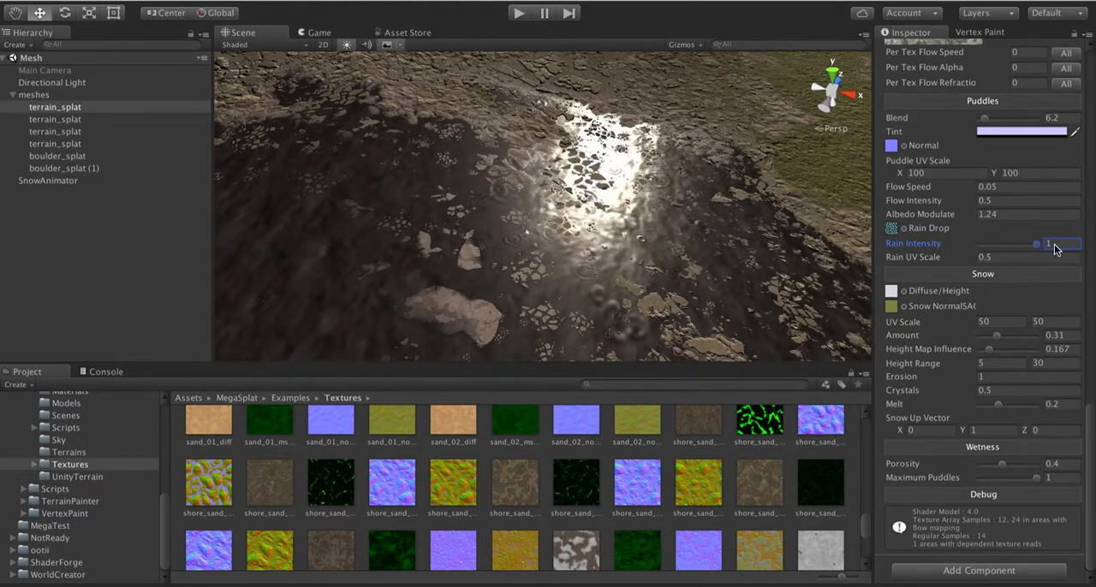
# Step: Check the Rain Drops option in the terrain's MegaSplat shader settings and locate the assigned Rain Drop texture in the project
pyautogui.scroll(15, 971, 163)
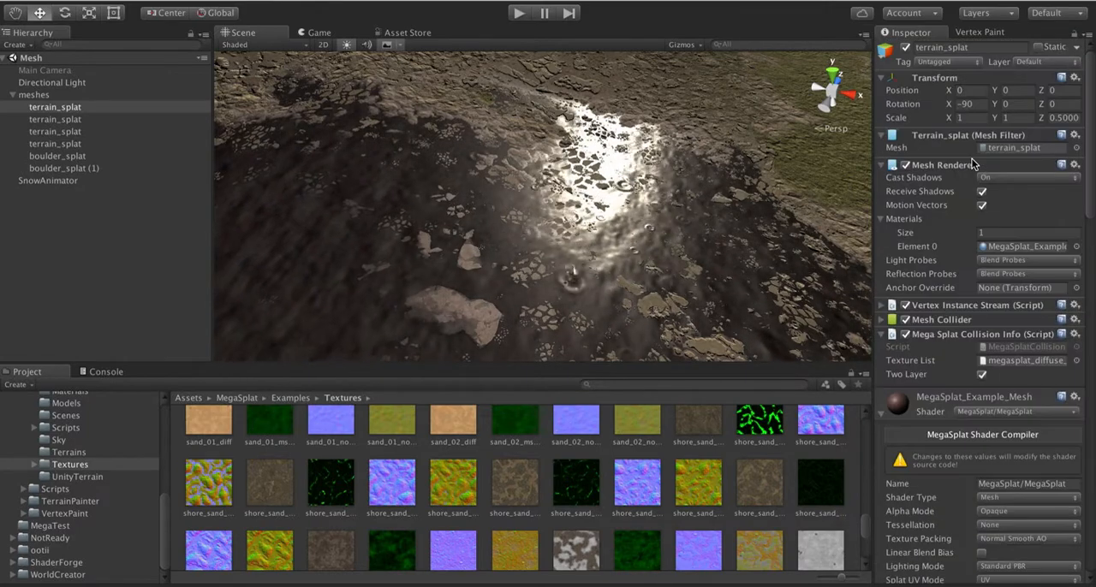
pyautogui.scroll(-10, 972, 162)
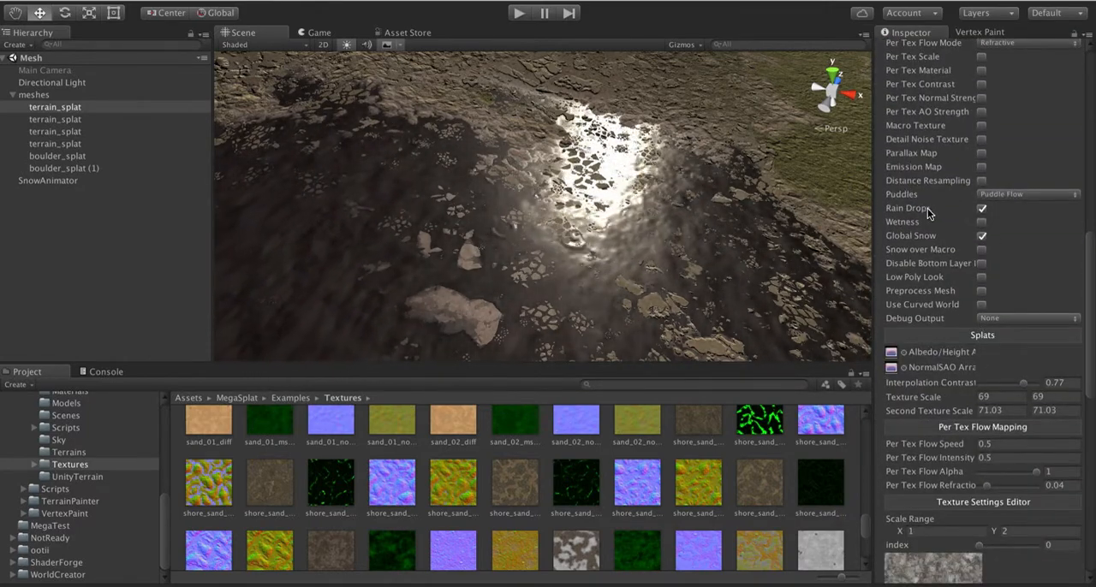
pyautogui.scroll(-2, 967, 462)
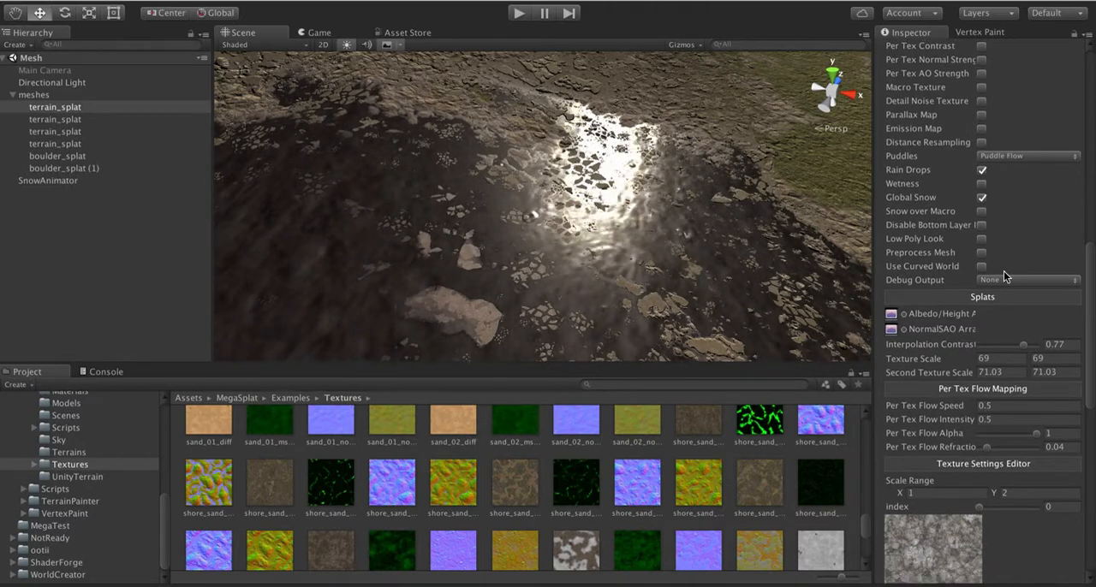
pyautogui.scroll(-20, 963, 447)
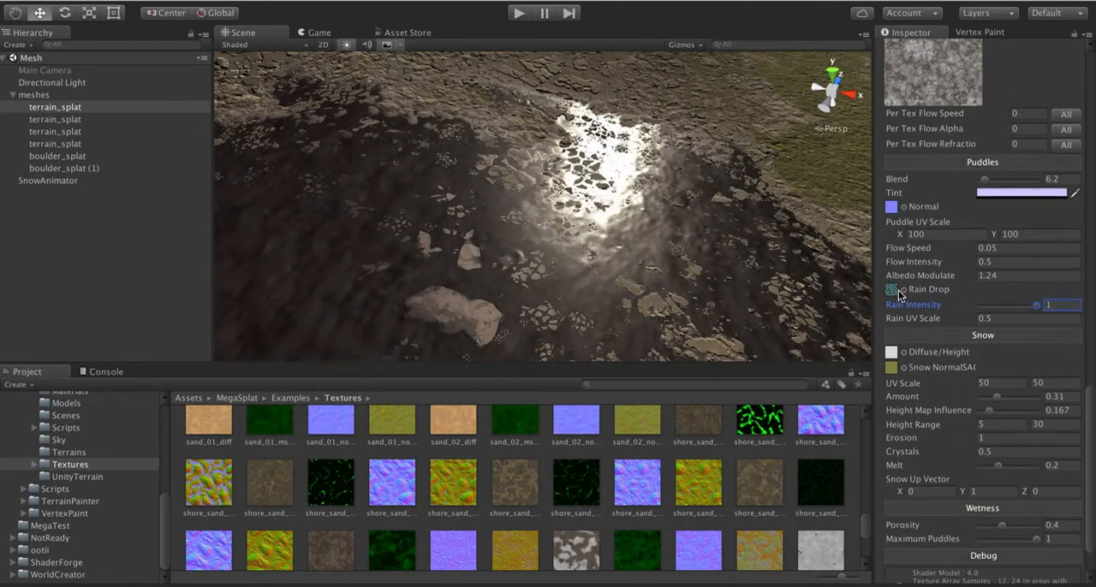
pyautogui.click(896, 292)
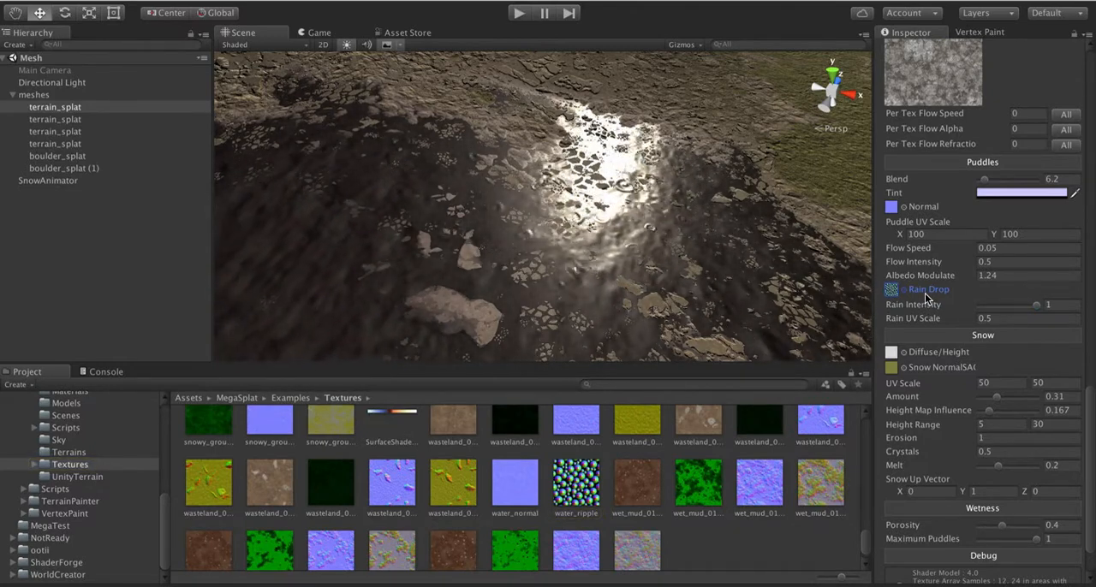
pyautogui.moveTo(925, 297)
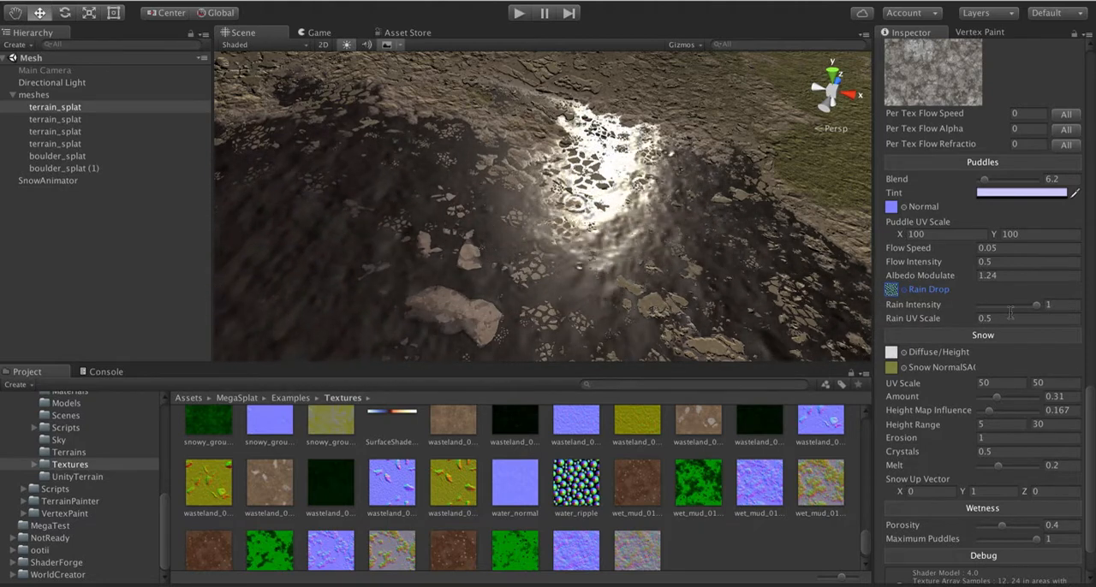
# Step: Vary the Rain Intensity of the puddles and leave it at 0.97
pyautogui.moveTo(1029, 303); pyautogui.dragTo(1013, 306)
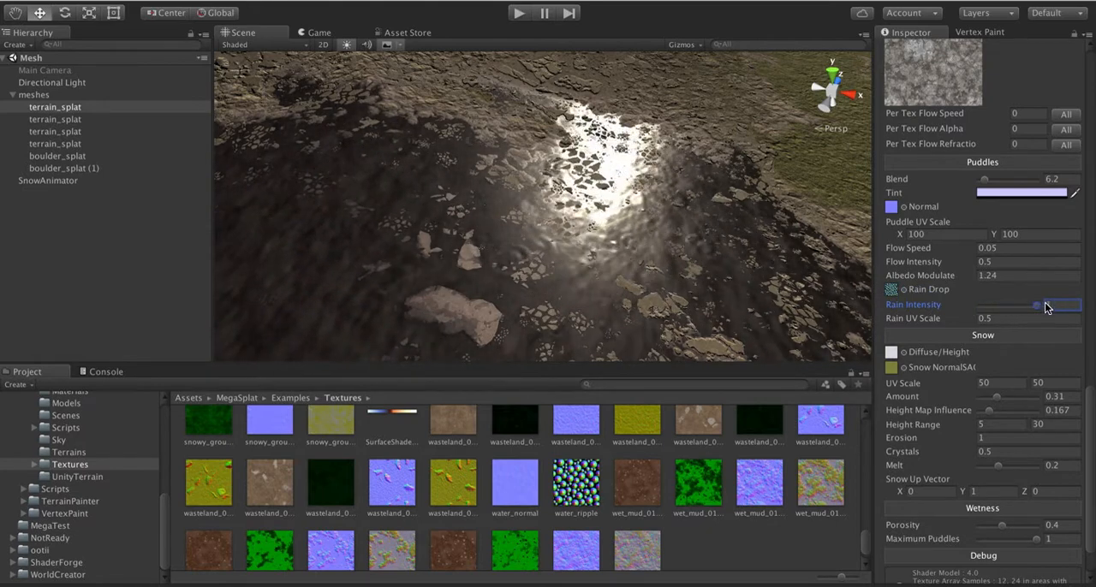
pyautogui.moveTo(1046, 307)
pyautogui.mouseDown()
pyautogui.moveTo(948, 310)
pyautogui.moveTo(1032, 313)
pyautogui.mouseUp()
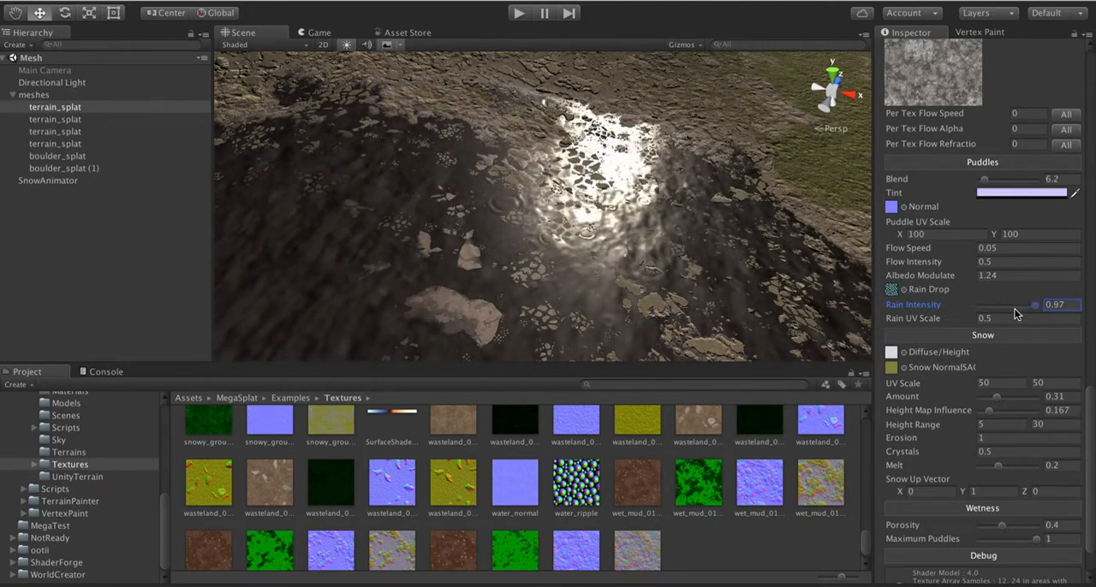
pyautogui.click(999, 318)
pyautogui.press('Tab')
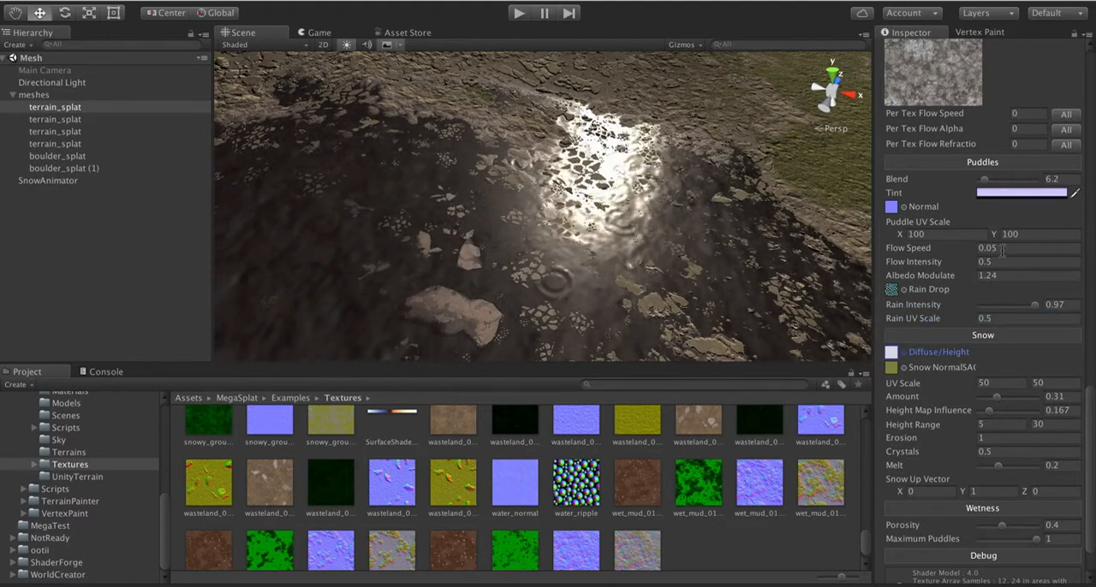
# Step: Set the Puddle UV Scale to 200 in both X and Y
pyautogui.click(939, 234)
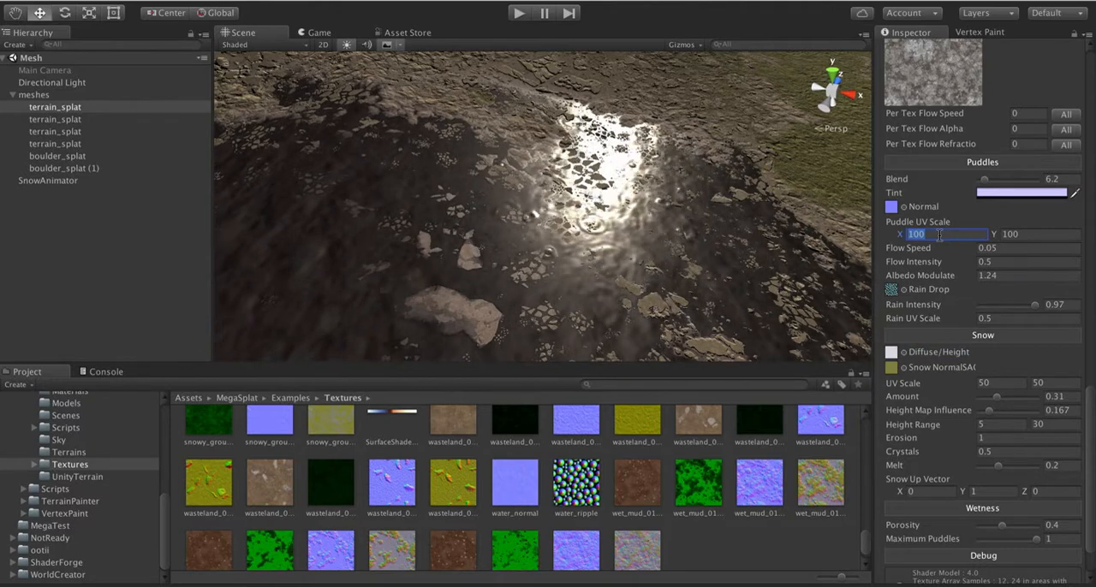
pyautogui.write('200')
pyautogui.press('Tab')
pyautogui.write('200')
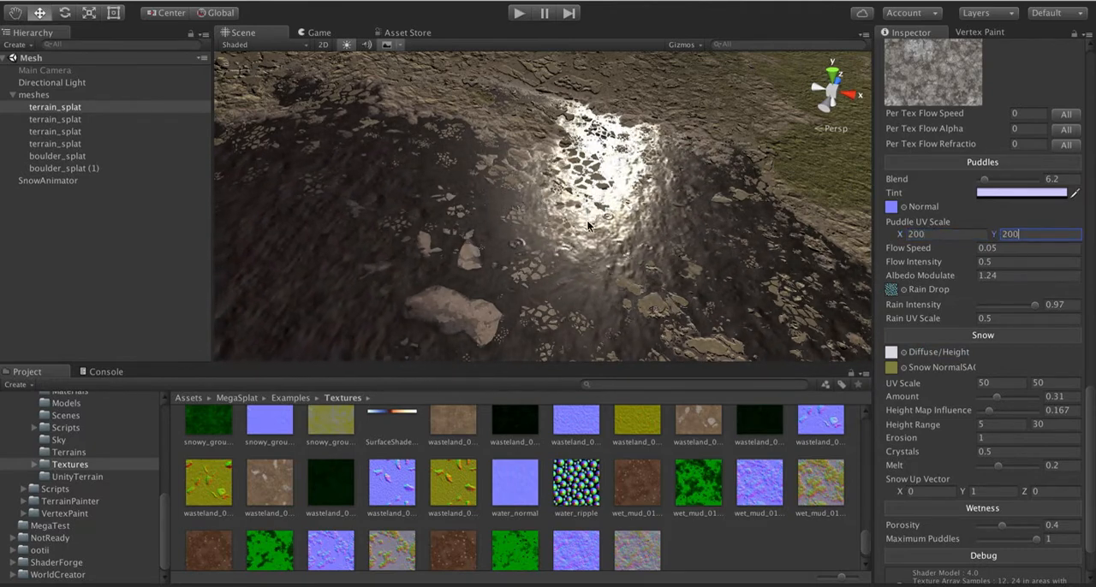
# Step: Try Rain UV Scale values of 1 and 0.25, and return it to 0.5
pyautogui.click(996, 319)
pyautogui.write('1')
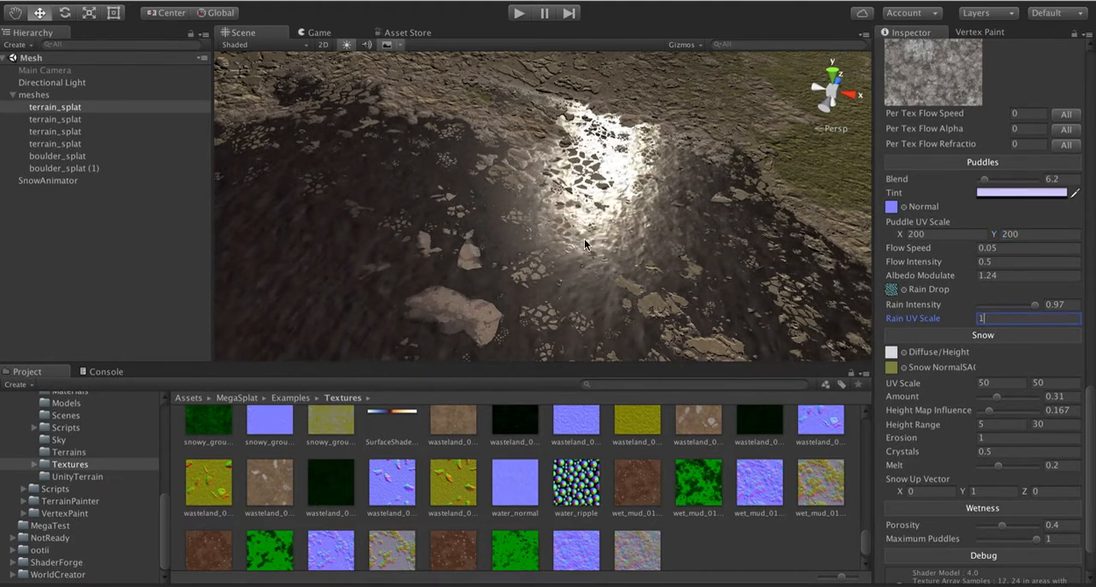
pyautogui.scroll(5, 584, 244)
pyautogui.scroll(-5, 584, 244)
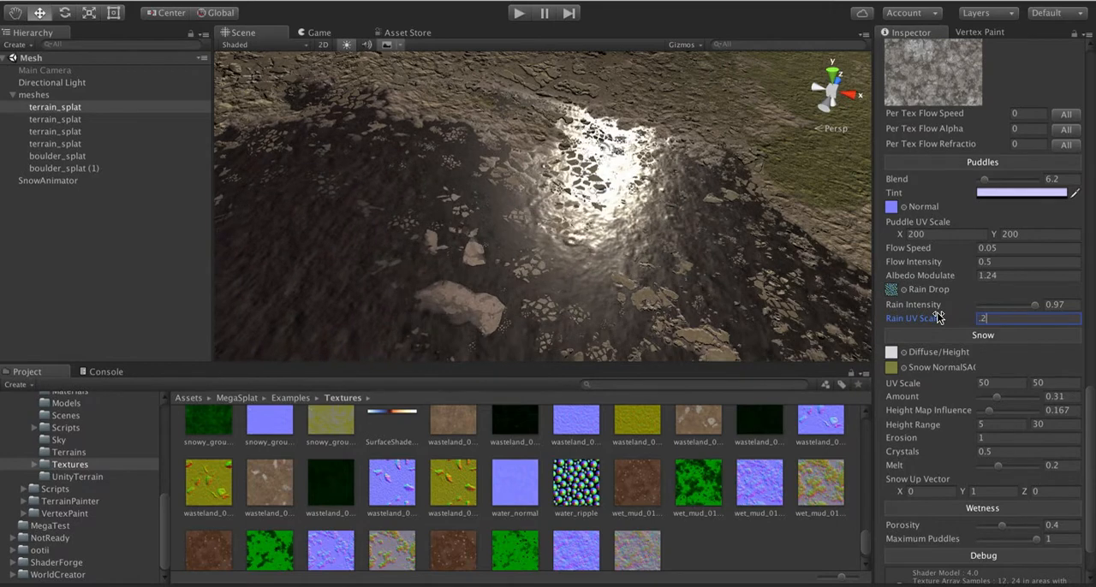
pyautogui.write('25')
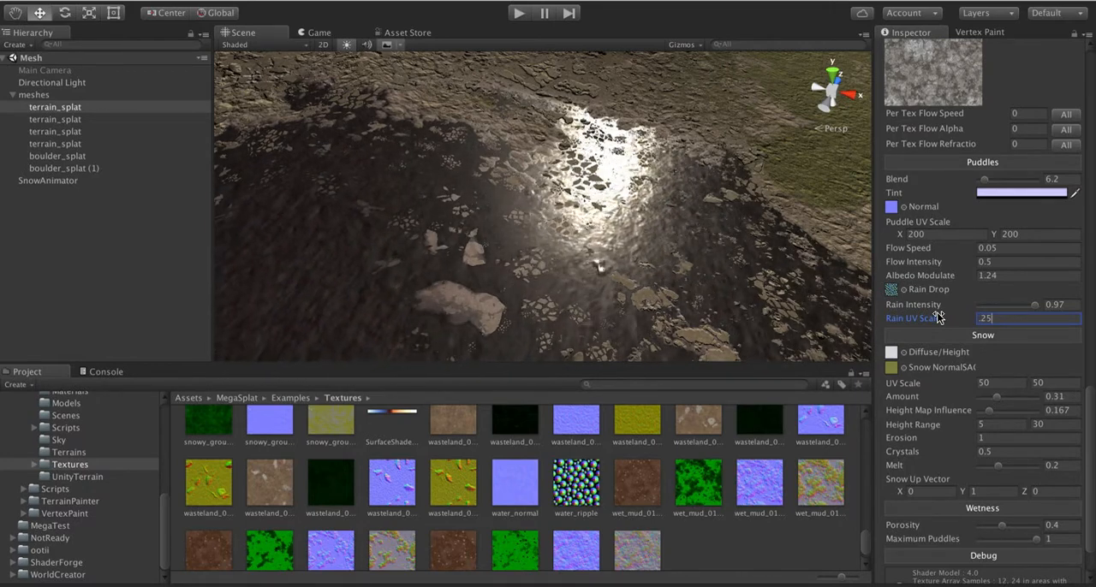
pyautogui.click(941, 317)
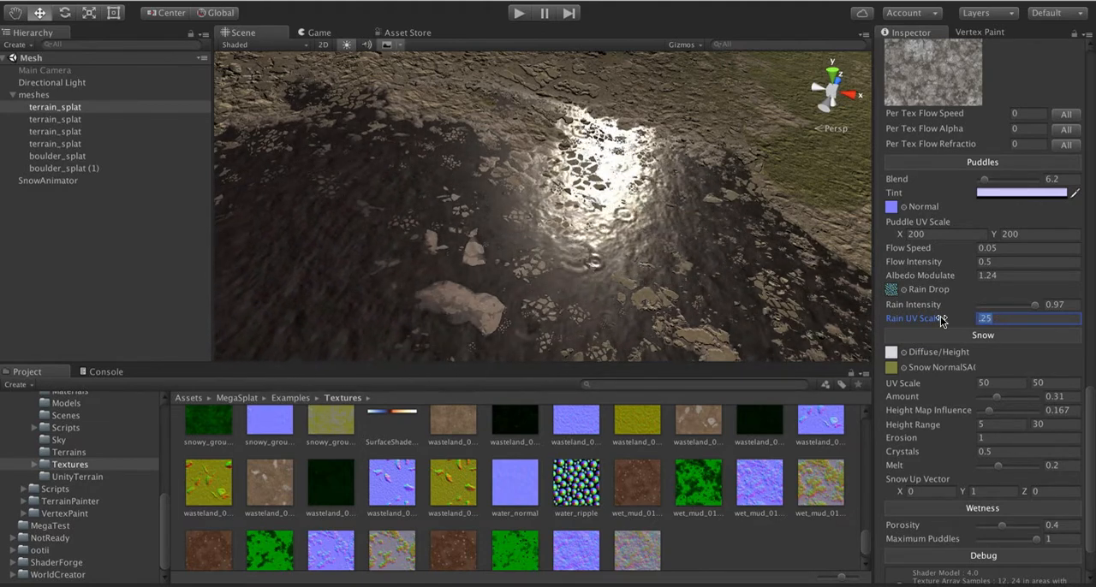
pyautogui.write('.5')
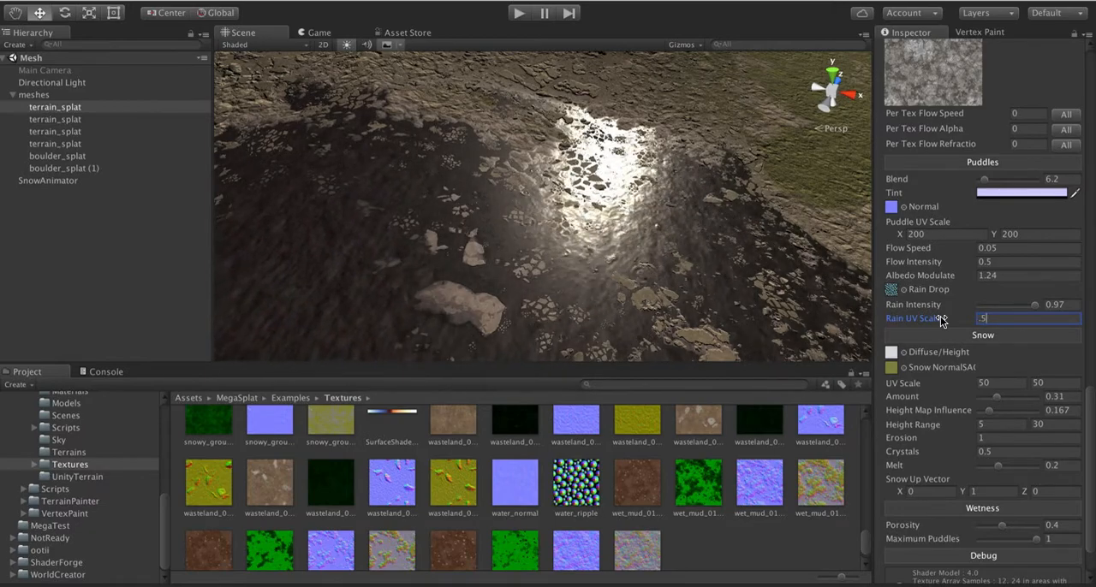
# Step: View the wet terrain from another angle and set the Rain Intensity to 1
pyautogui.keyDown('alt'); pyautogui.moveTo(648, 238); pyautogui.dragTo(704, 206); pyautogui.keyUp('alt')
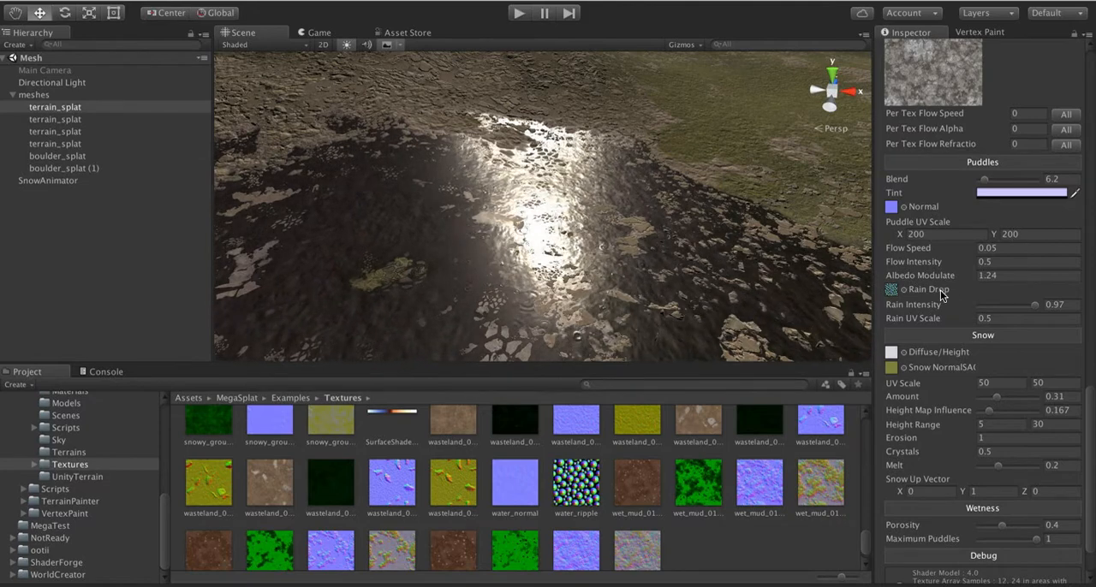
pyautogui.moveTo(942, 294)
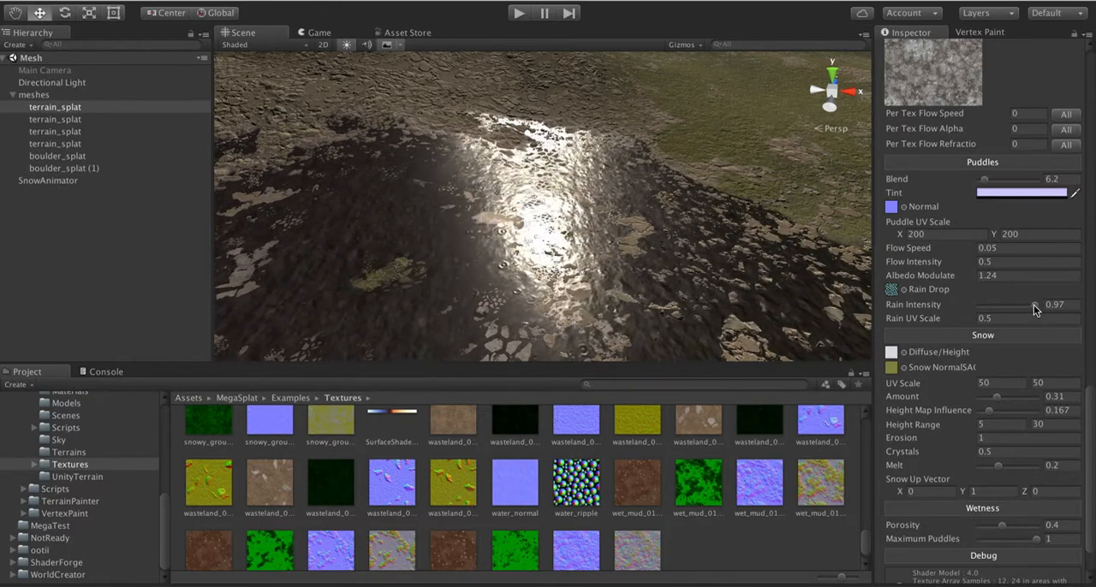
pyautogui.moveTo(1034, 305); pyautogui.dragTo(1043, 310)
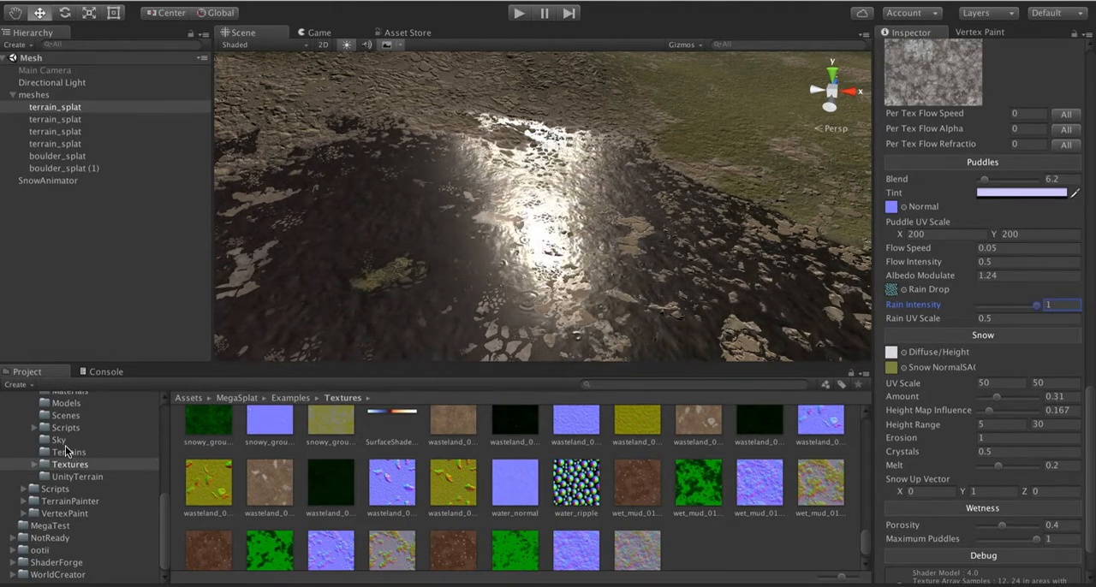
# Step: Open the MegaSplat example Scenes folder and create a new empty scene
pyautogui.scroll(5, 103, 452)
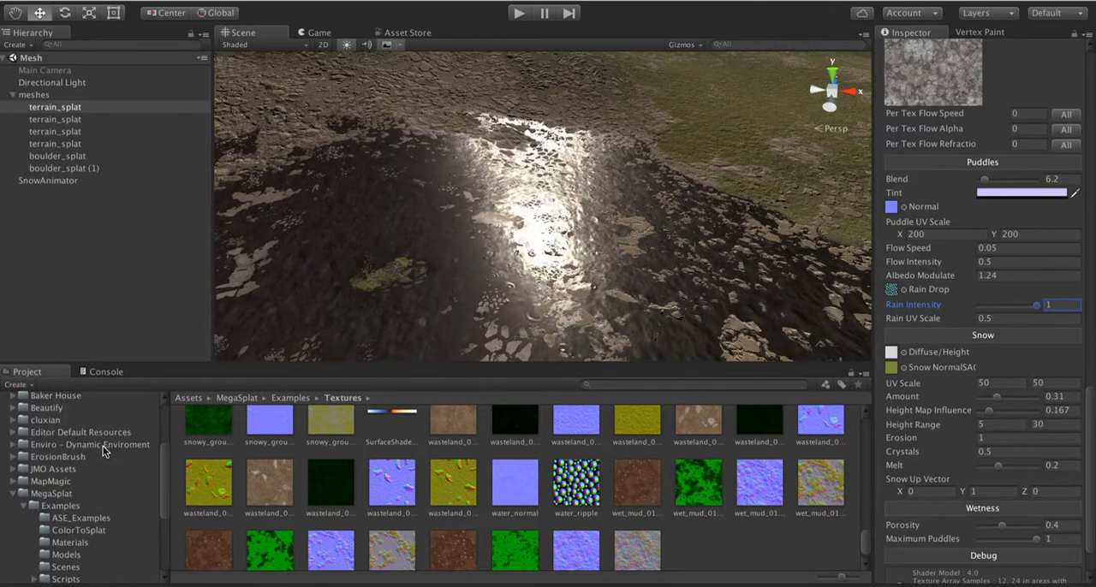
pyautogui.scroll(-3, 103, 451)
pyautogui.scroll(-3, 103, 451)
pyautogui.scroll(3, 103, 451)
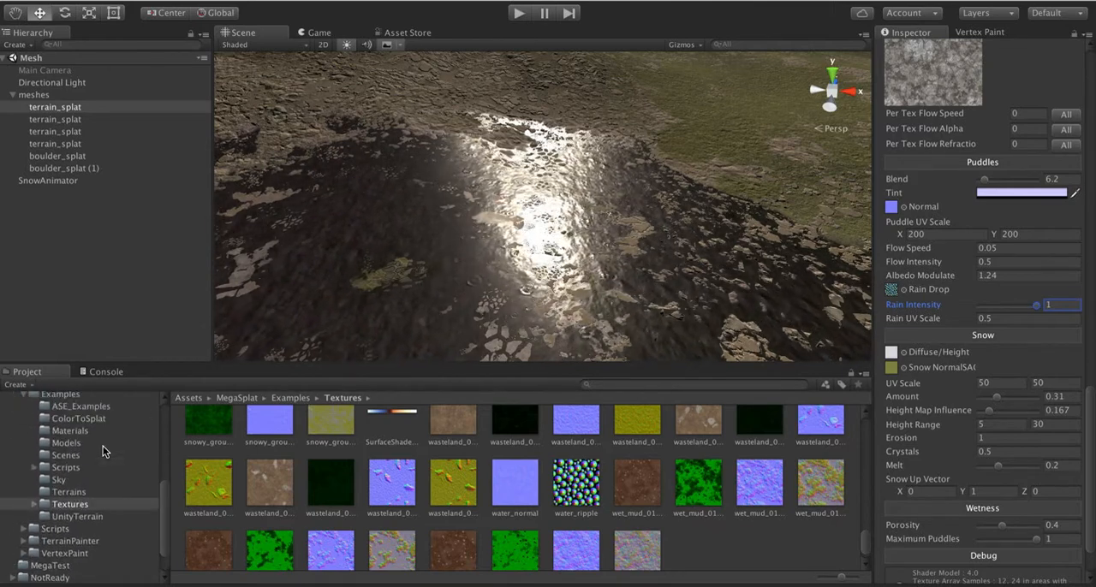
pyautogui.click(63, 455)
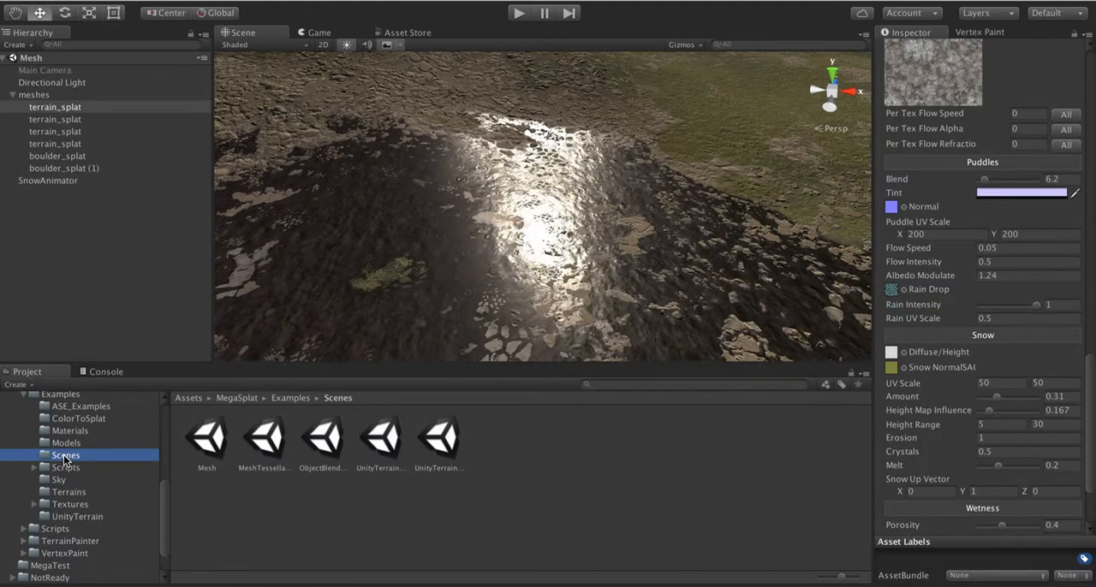
pyautogui.click(85, 0)
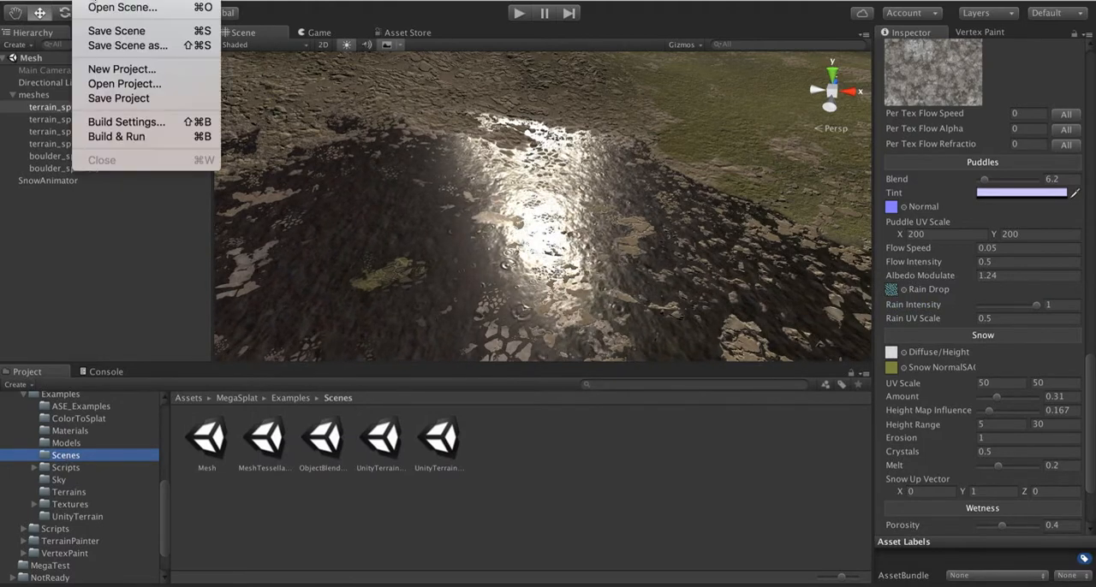
pyautogui.click(94, 1)
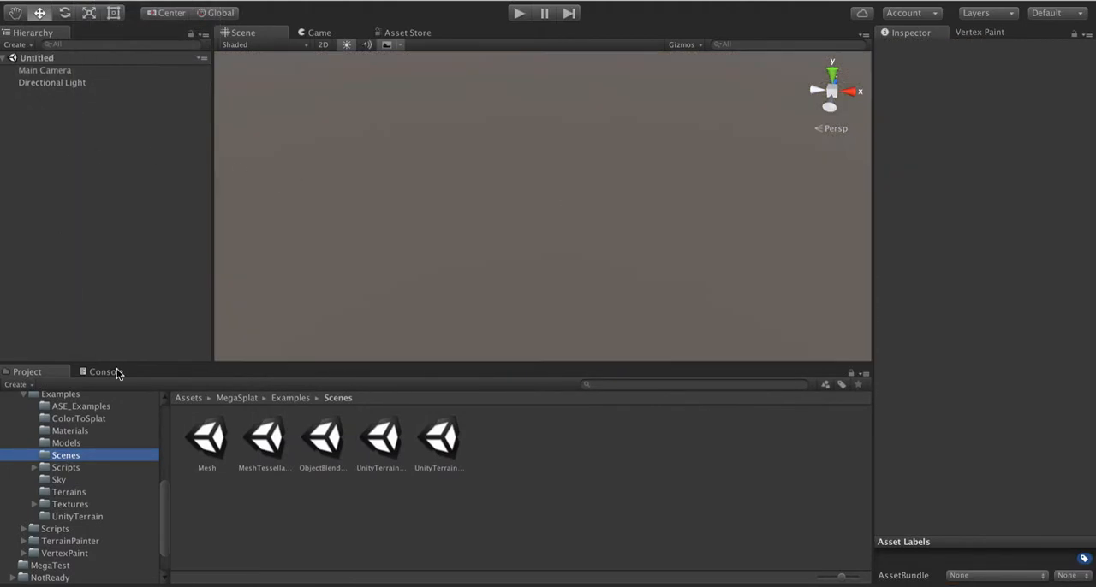
# Step: Find the MegaSplat example Terrains folder and expand the terrain_splat asset to show its meshes
pyautogui.scroll(2, 68, 491)
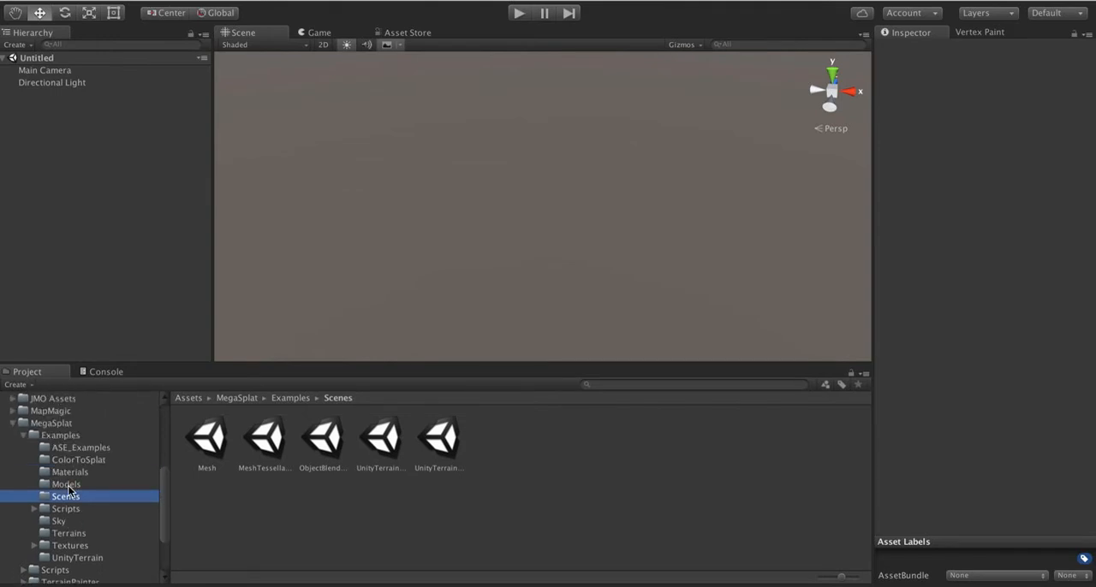
pyautogui.scroll(-2, 70, 491)
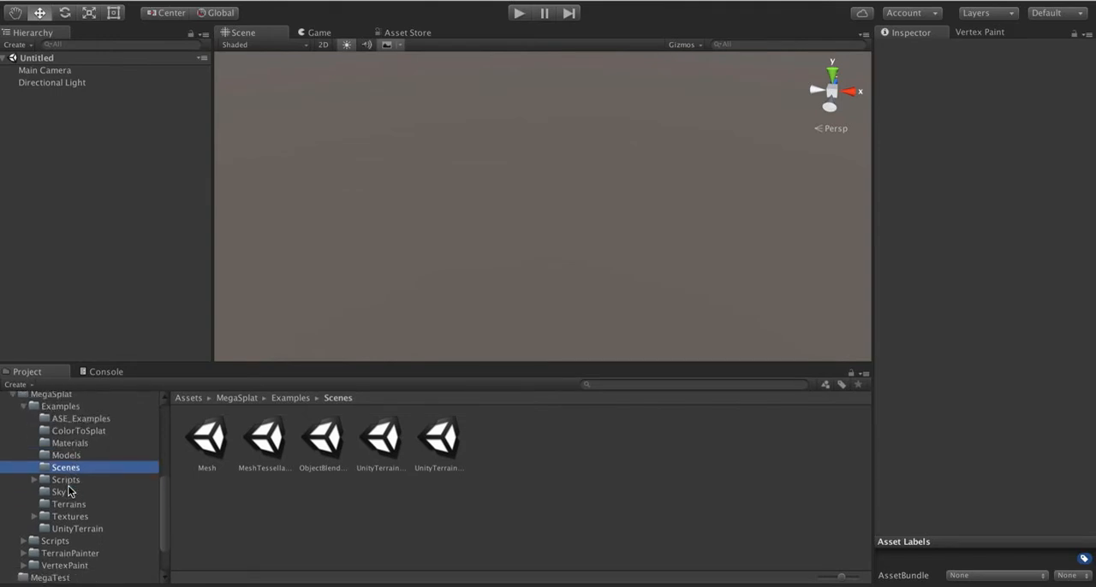
pyautogui.click(66, 481)
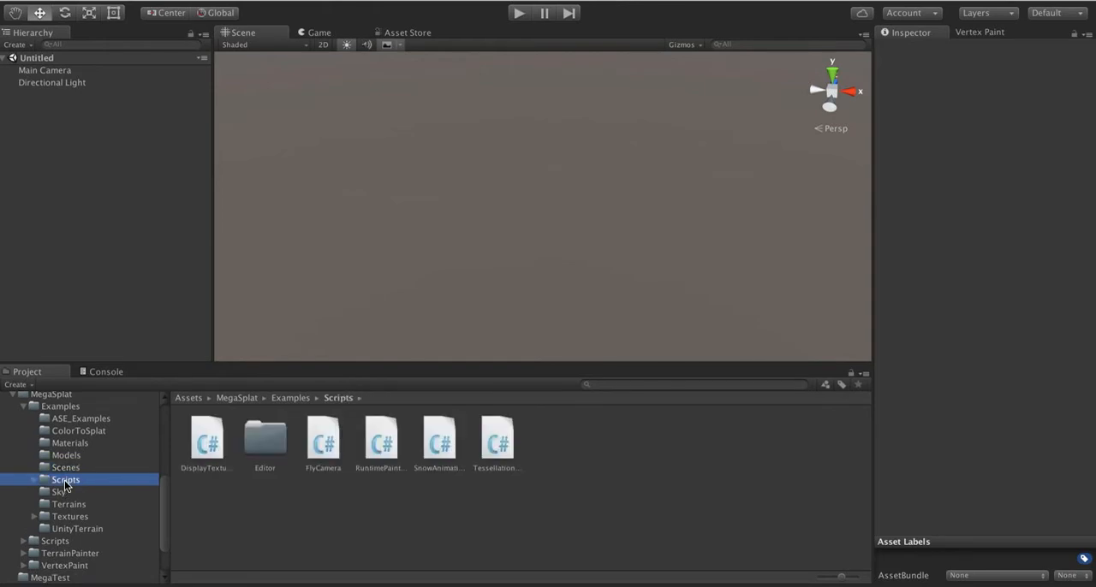
pyautogui.click(62, 494)
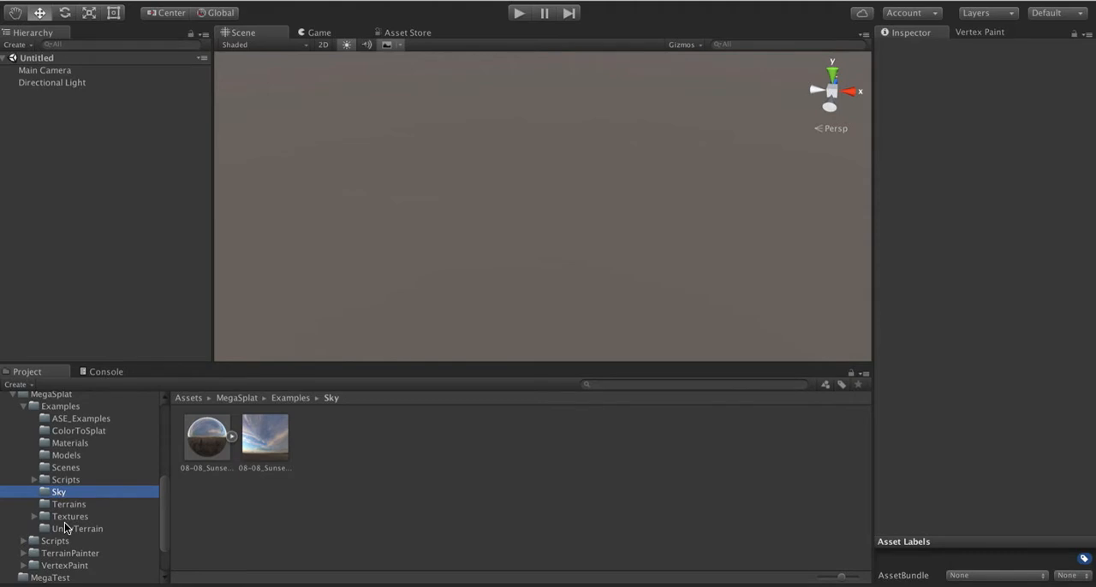
pyautogui.click(65, 507)
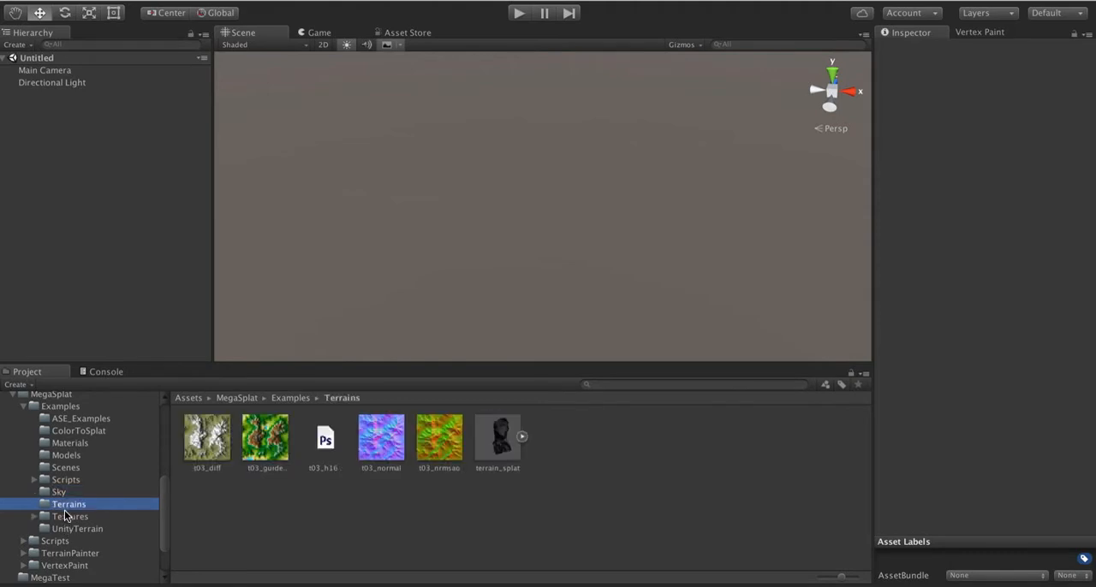
pyautogui.click(65, 515)
pyautogui.click(69, 506)
pyautogui.click(523, 438)
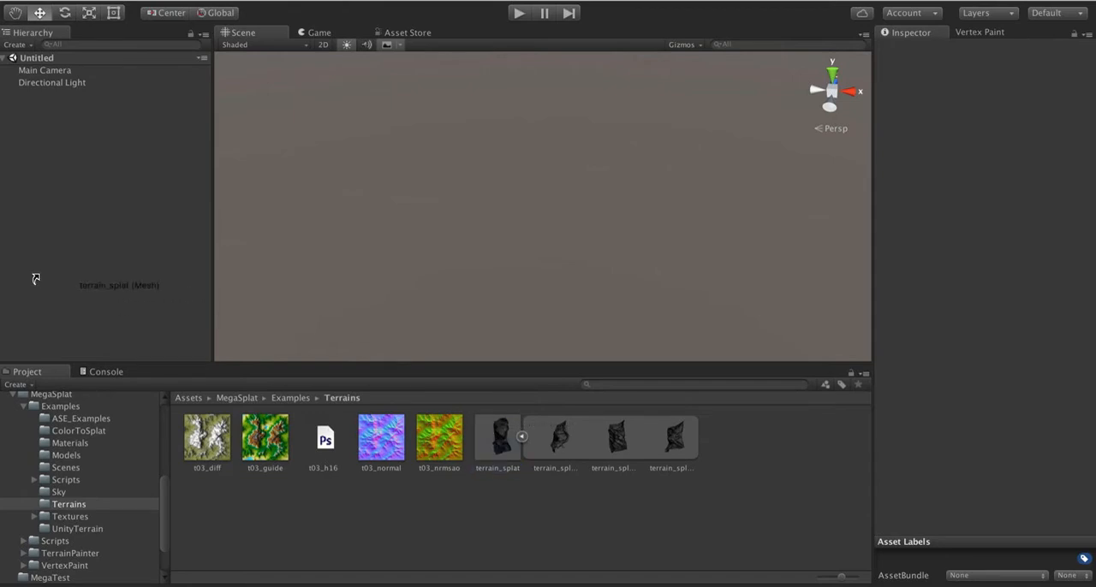
# Step: Add all four terrain_splat meshes to the new scene as separate objects
pyautogui.moveTo(36, 273); pyautogui.dragTo(55, 214)
pyautogui.click(55, 215)
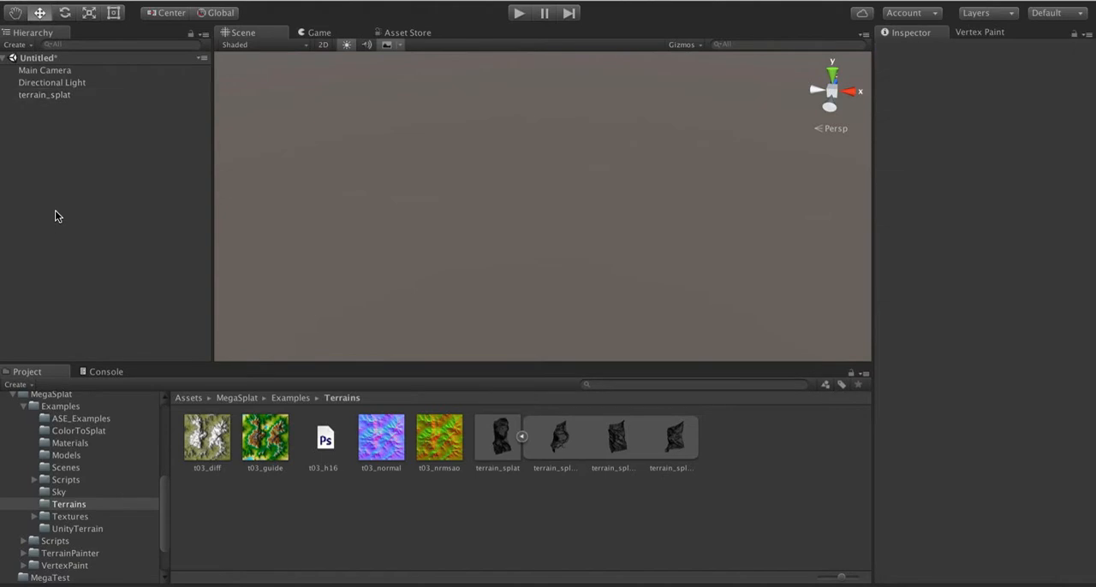
pyautogui.click(565, 437)
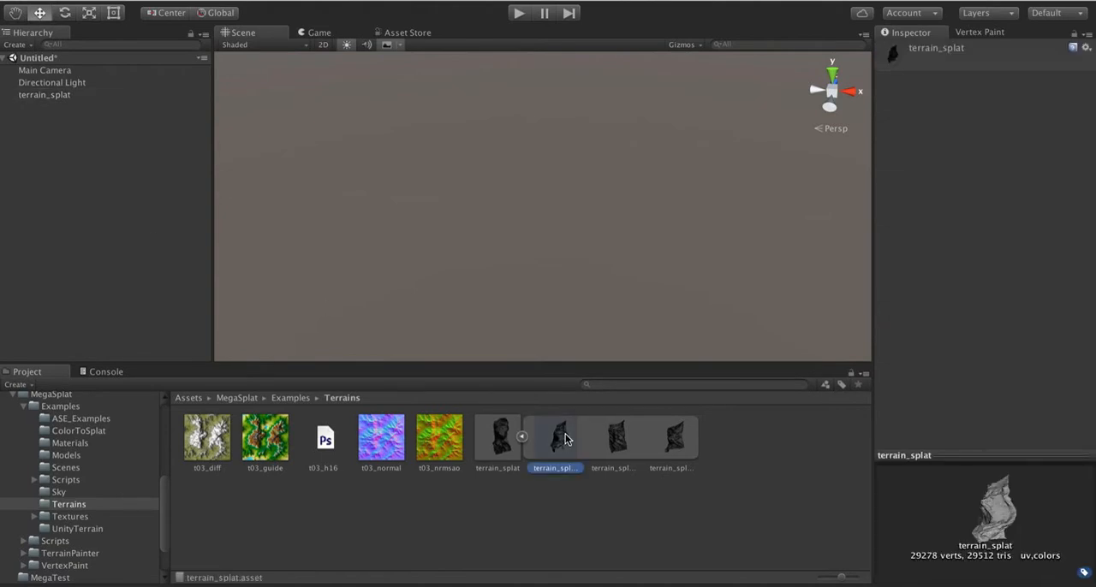
pyautogui.moveTo(93, 243); pyautogui.dragTo(67, 224)
pyautogui.moveTo(679, 447); pyautogui.dragTo(118, 205)
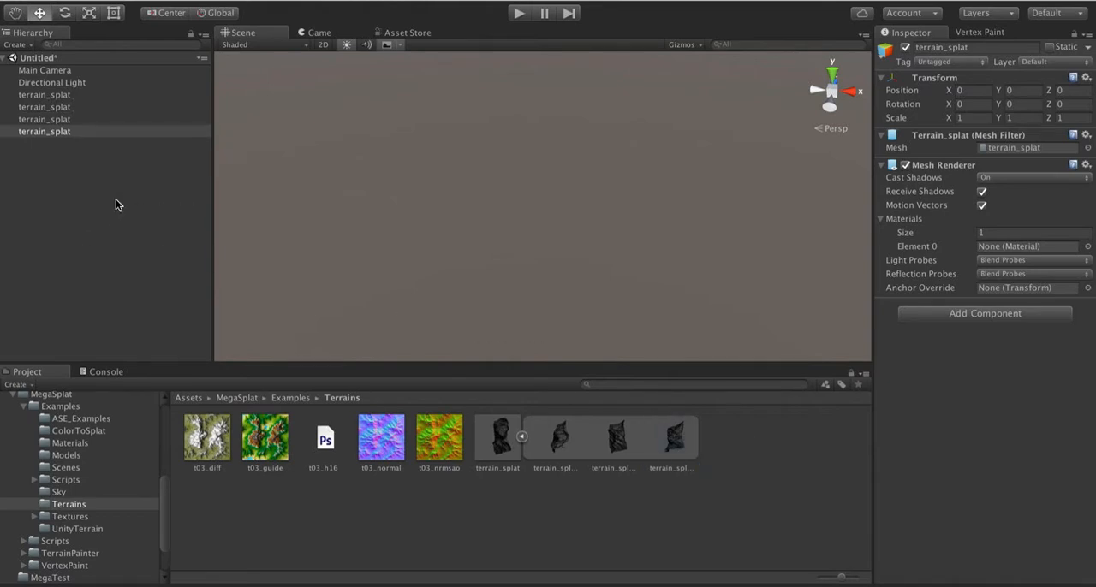
# Step: Set the X rotation of all four terrain_splat objects to -90, leaving only the first one selected
pyautogui.keyDown('shift'); pyautogui.click(44, 96); pyautogui.keyUp('shift')
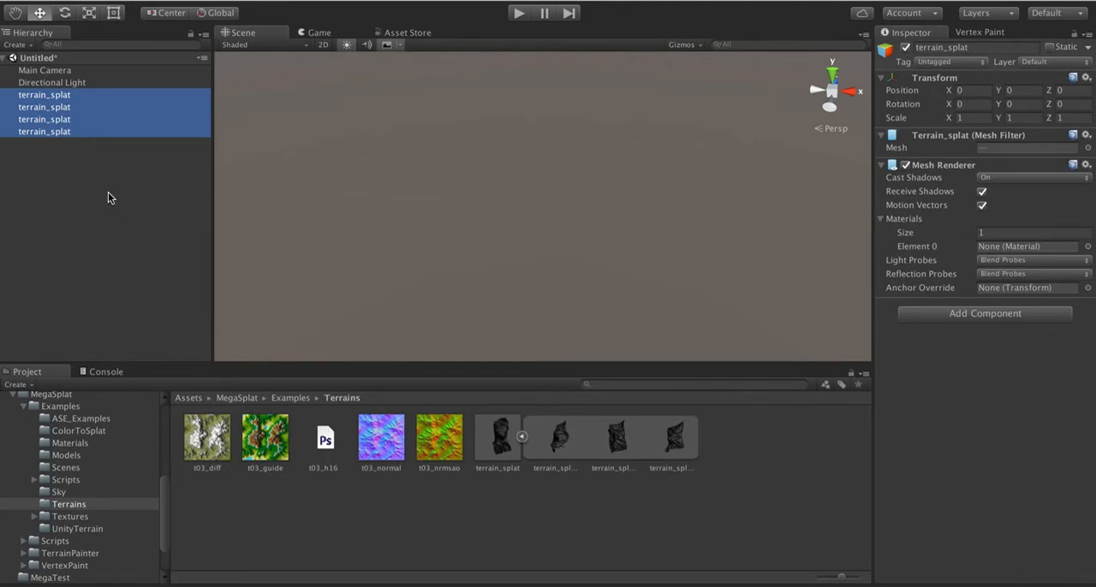
pyautogui.click(959, 104)
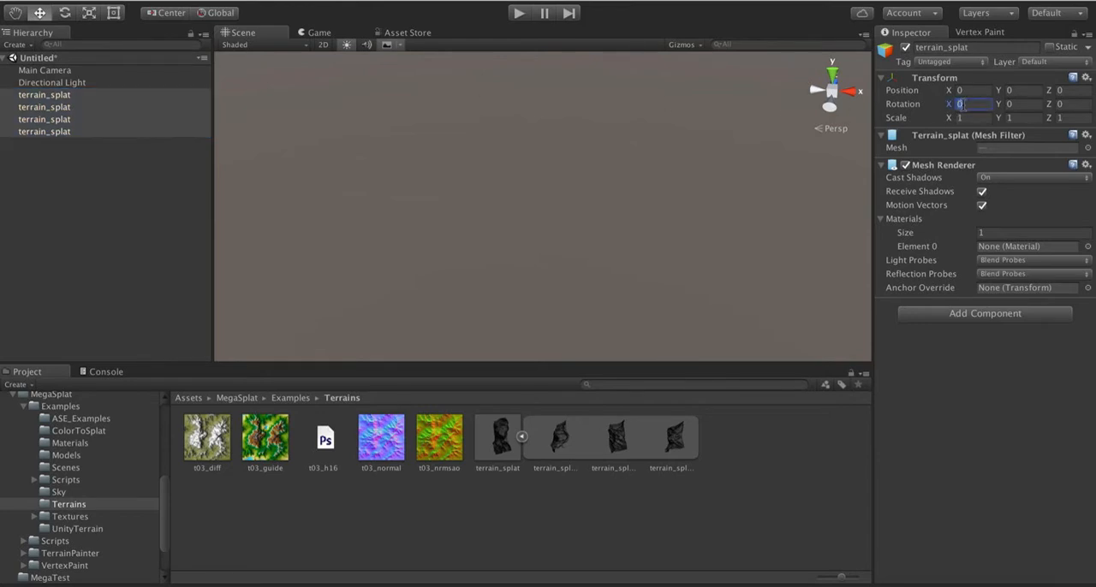
pyautogui.write('-90')
pyautogui.click(40, 95)
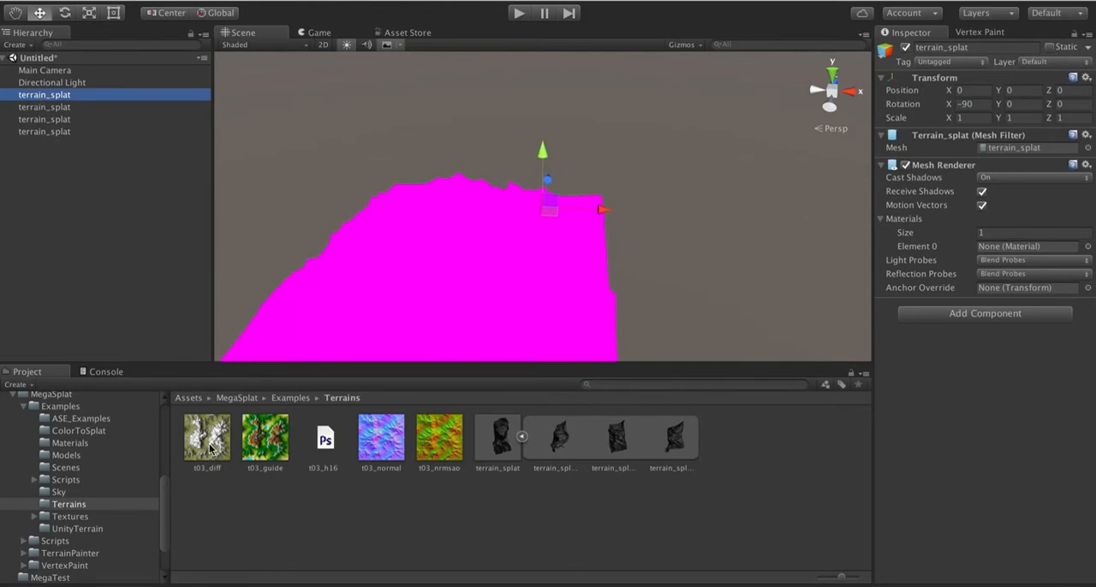
# Step: Find the NotReady folder in the project assets and show its contents as a list down to the MegaSplat materials
pyautogui.scroll(-2, 104, 529)
pyautogui.scroll(-1, 104, 530)
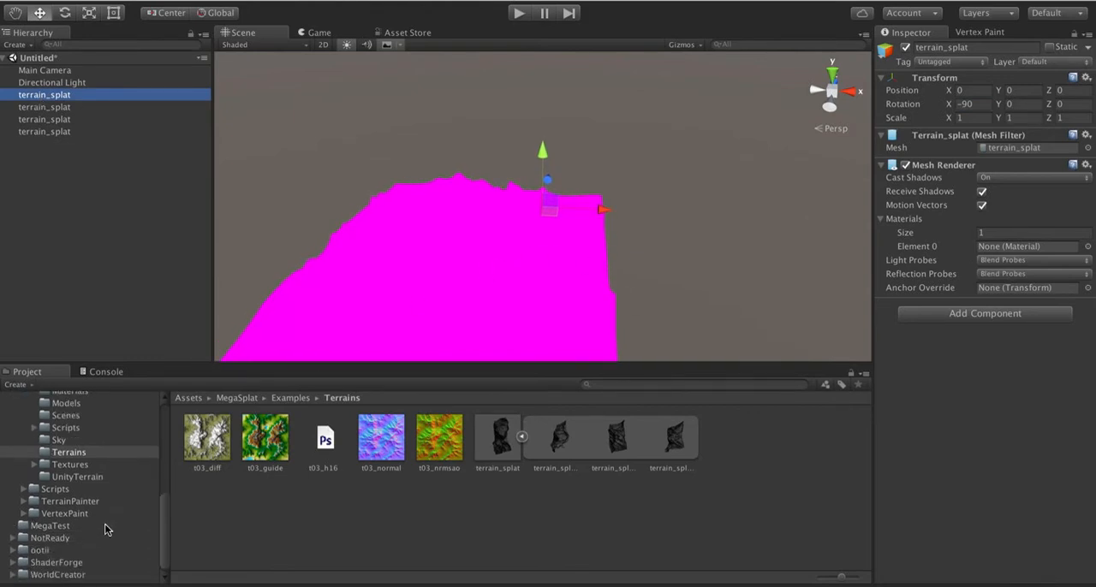
pyautogui.scroll(3, 104, 530)
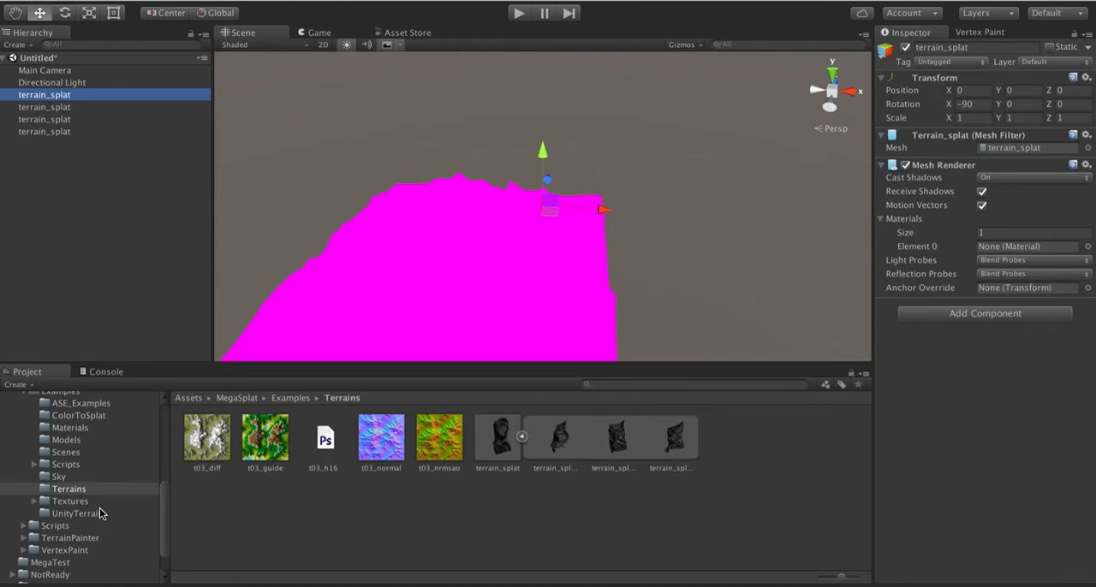
pyautogui.scroll(4, 100, 513)
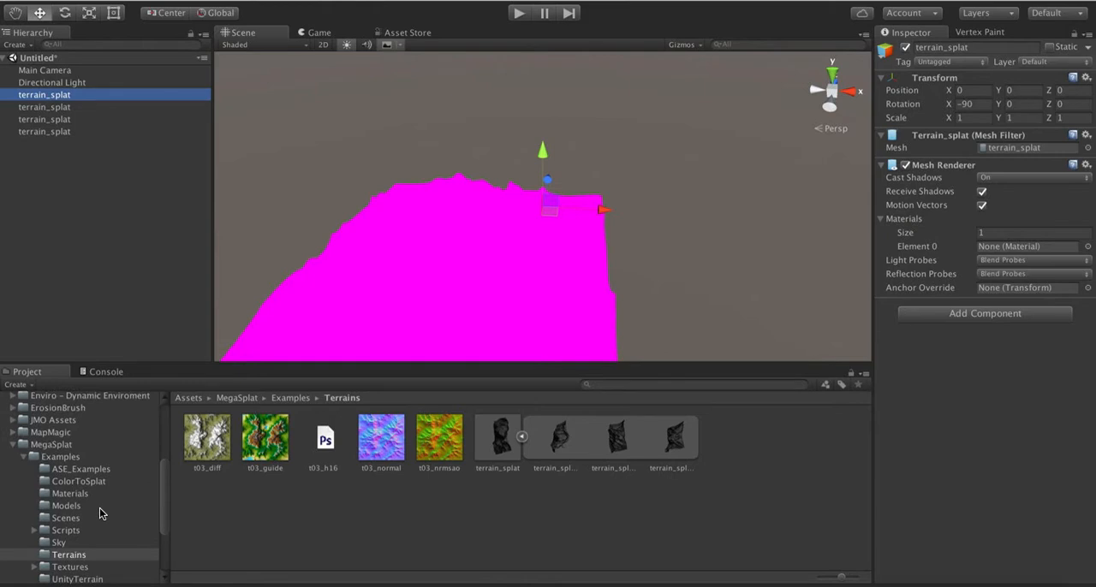
pyautogui.scroll(-6, 85, 532)
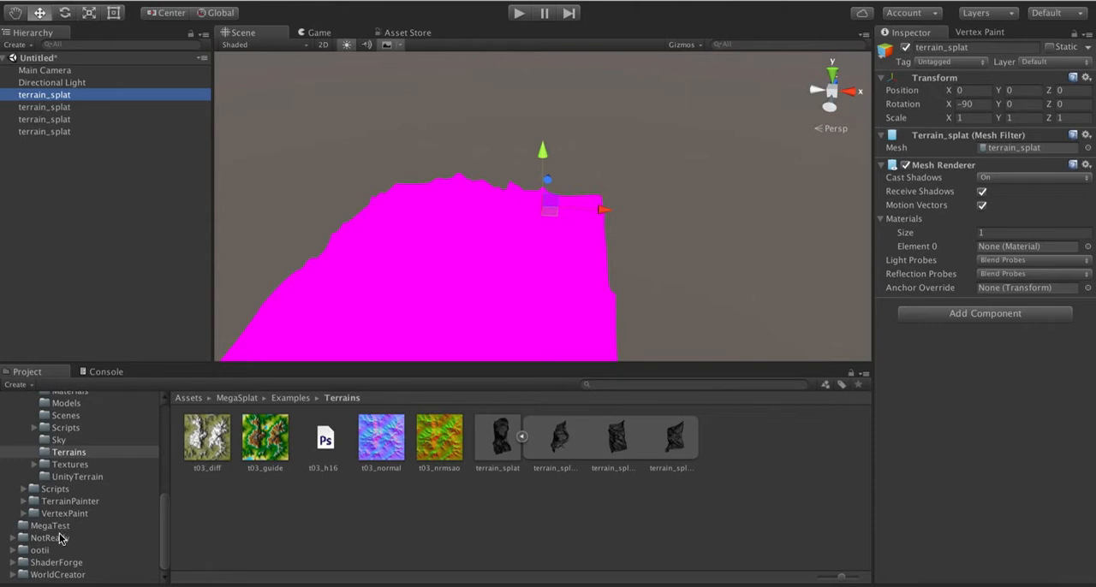
pyautogui.click(60, 538)
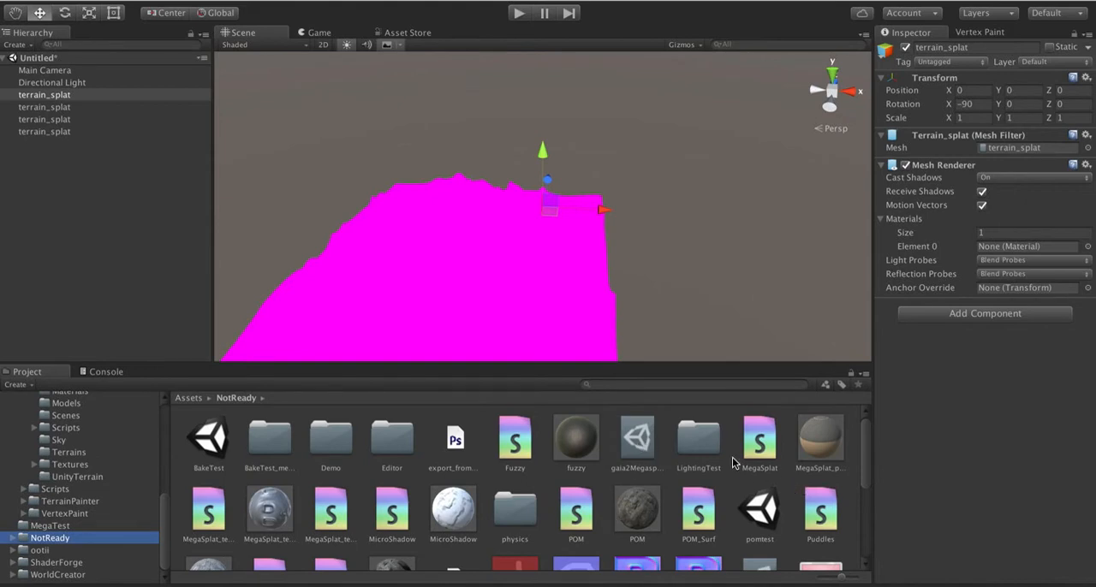
pyautogui.moveTo(843, 578); pyautogui.dragTo(765, 579)
pyautogui.scroll(-2, 268, 494)
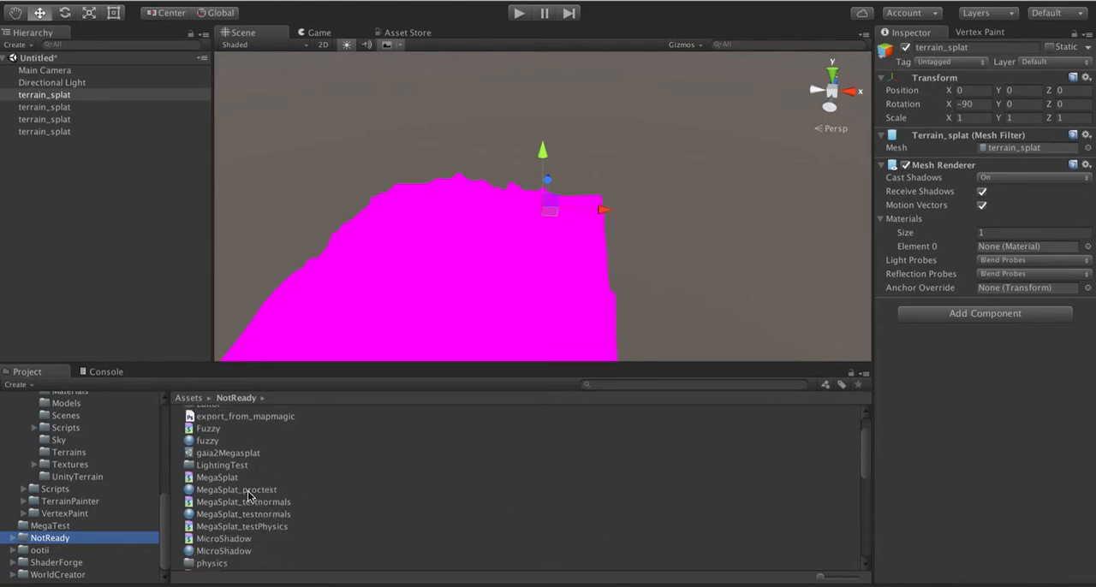
# Step: Apply the MegaSplat_proctest material to all four terrain meshes in the scene
pyautogui.moveTo(247, 497); pyautogui.dragTo(418, 289)
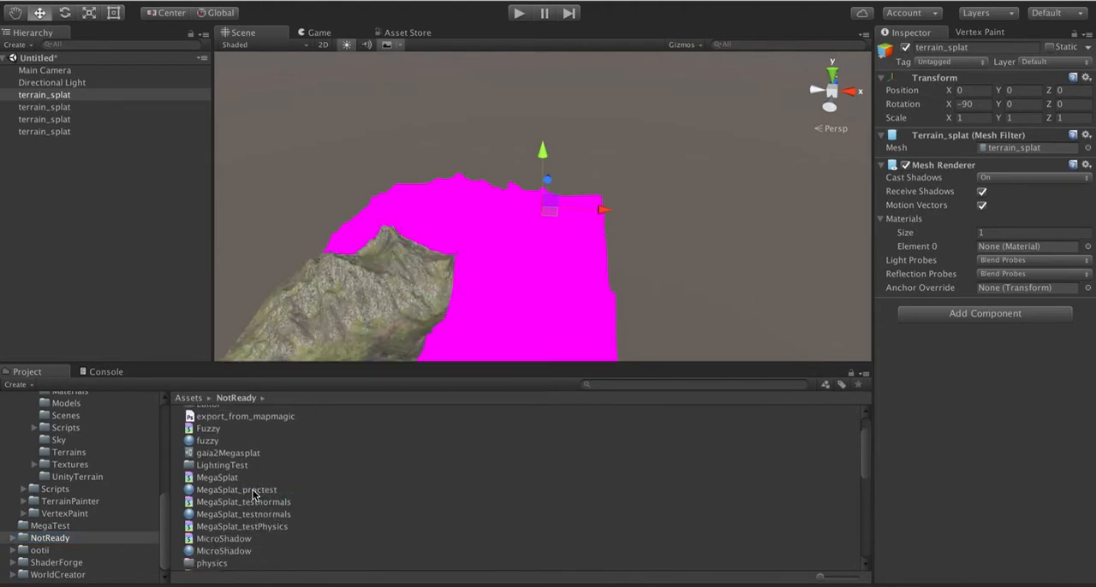
pyautogui.moveTo(254, 492); pyautogui.dragTo(550, 318)
pyautogui.moveTo(202, 491); pyautogui.dragTo(426, 218)
pyautogui.moveTo(233, 490); pyautogui.dragTo(575, 170)
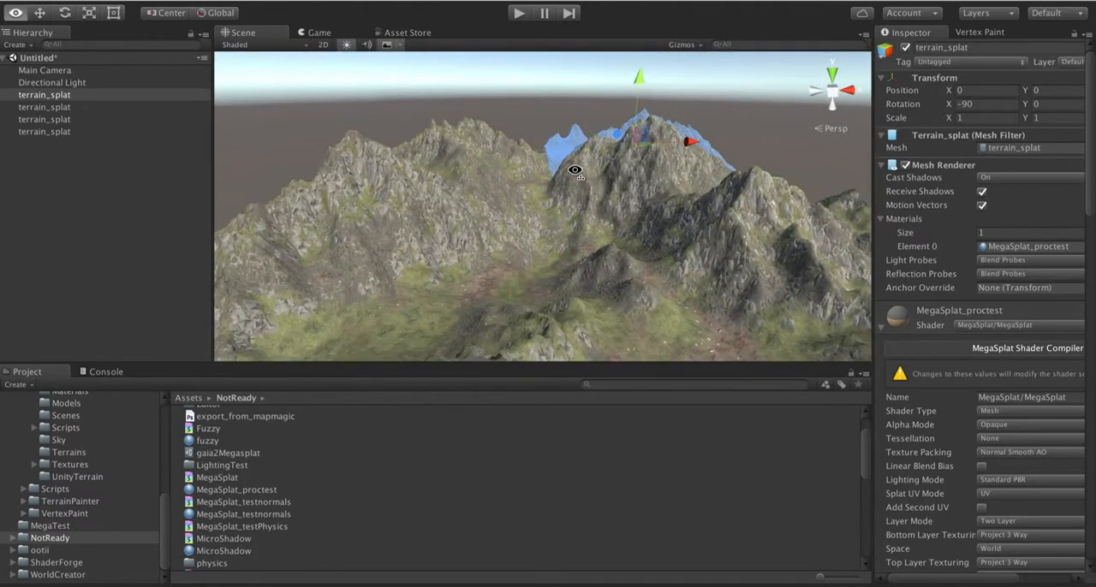
# Step: Inspect the textured terrain up close and set the MegaSplat_proctest shader's Layer Mode to Single
pyautogui.press('w')
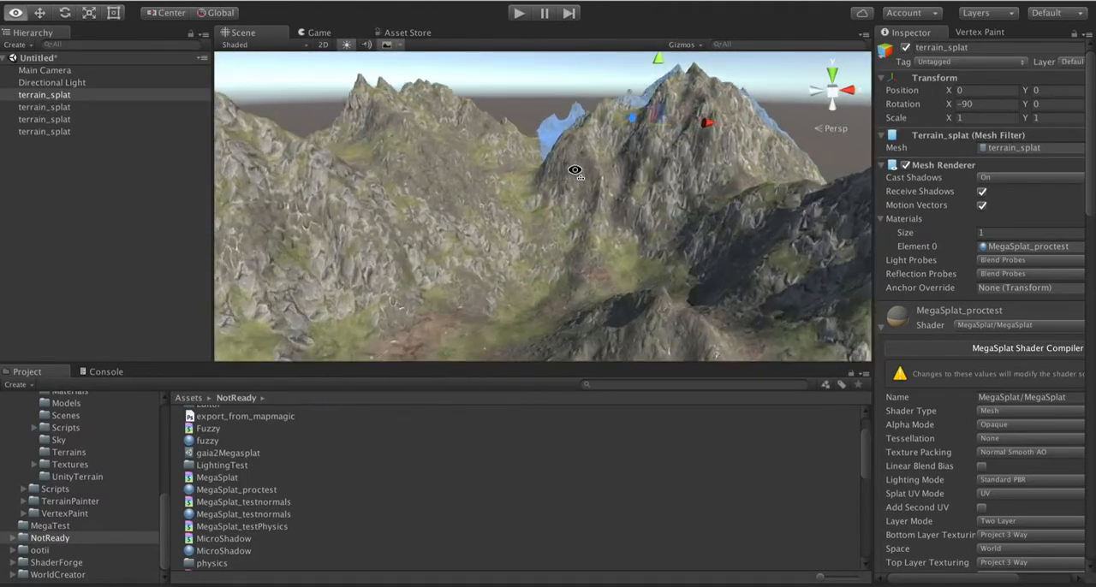
pyautogui.press('w')
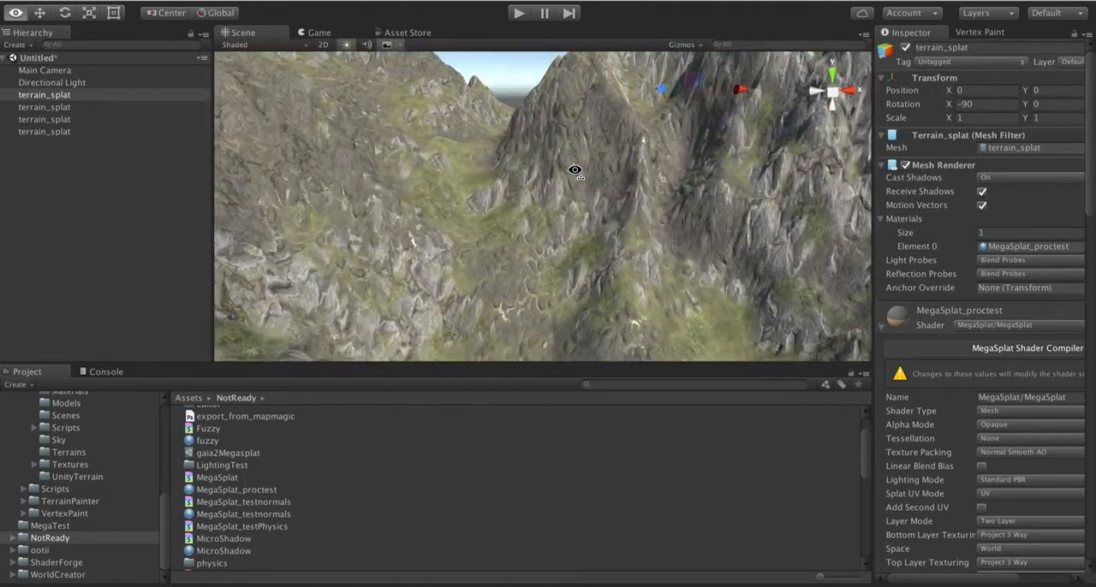
pyautogui.press('s')
pyautogui.moveTo(575, 170); pyautogui.dragTo(676, 203, button='right')
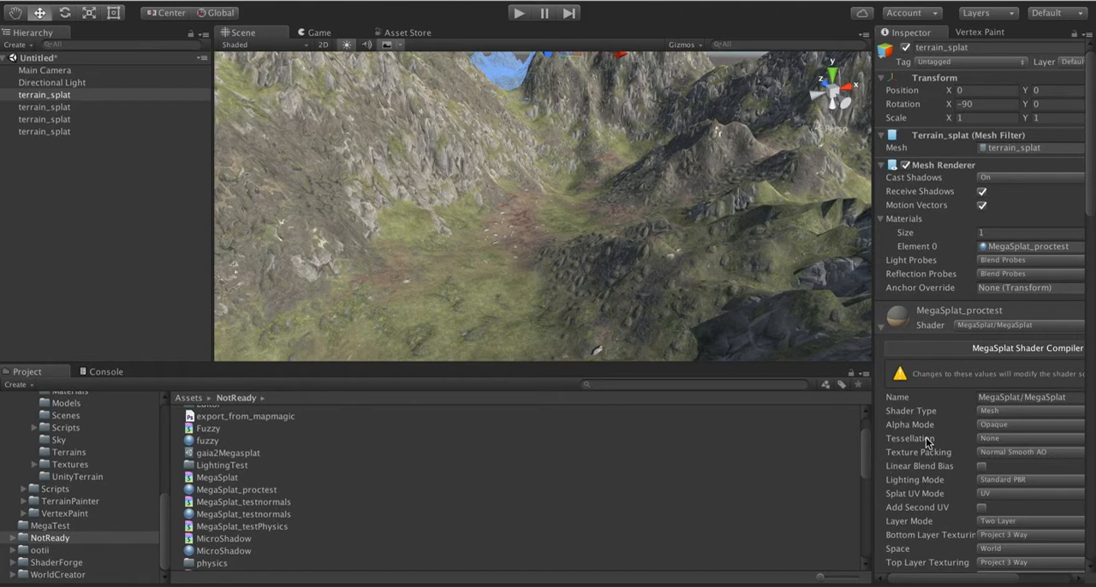
pyautogui.scroll(-8, 927, 436)
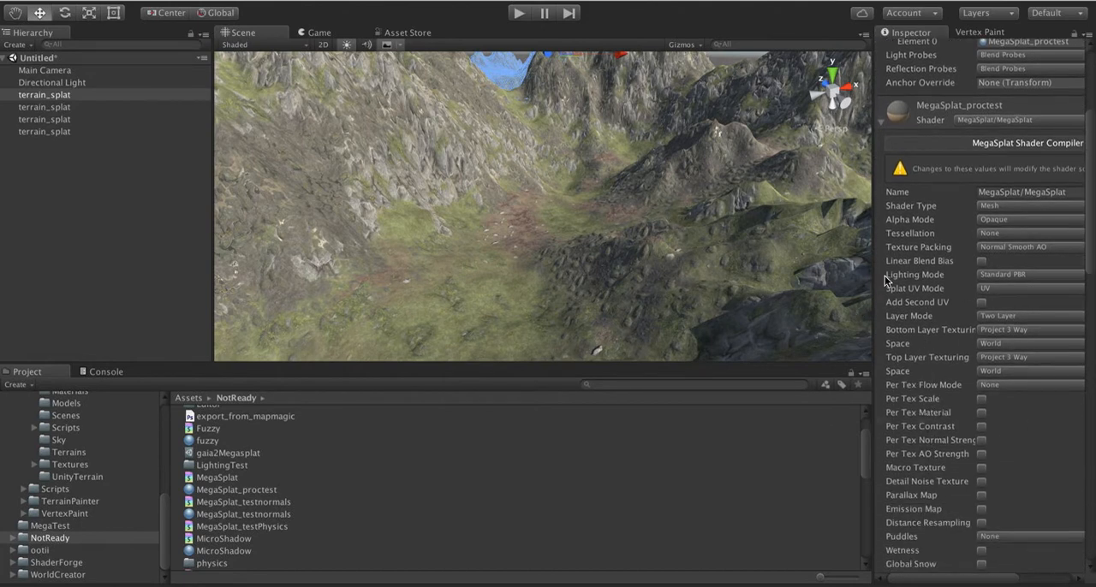
pyautogui.moveTo(874, 259); pyautogui.dragTo(818, 259)
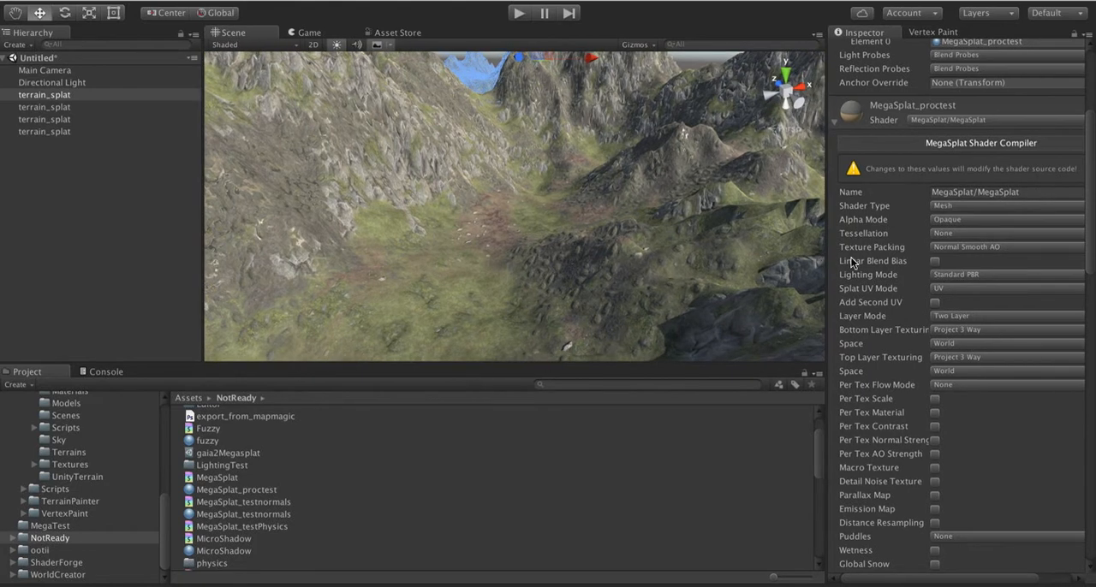
pyautogui.click(978, 315)
pyautogui.click(968, 316)
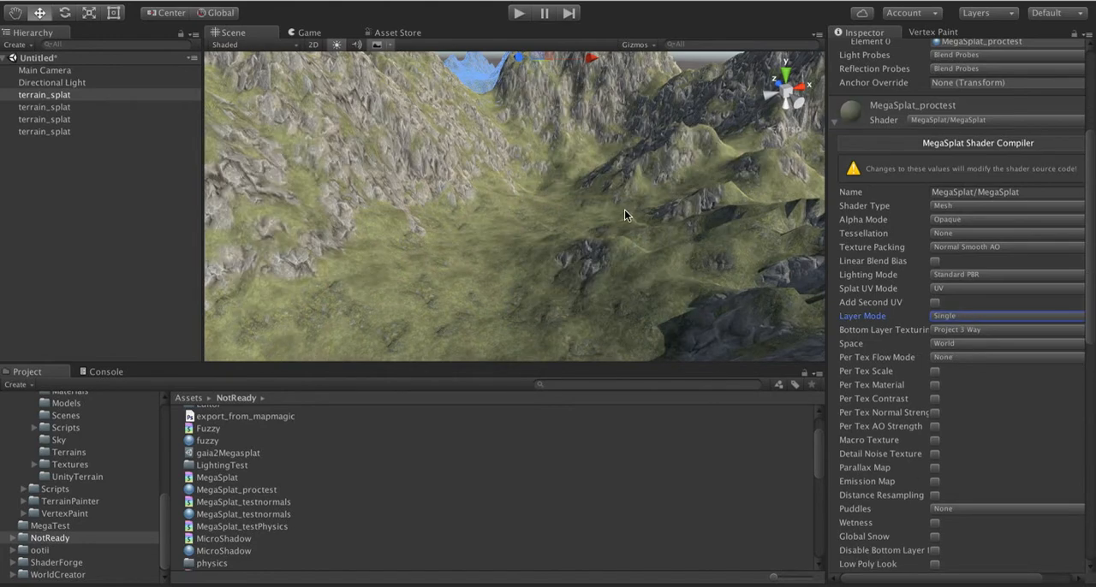
# Step: Check the available options for Bottom Layer Texturing and its projection Space in the shader settings
pyautogui.scroll(-5, 595, 203)
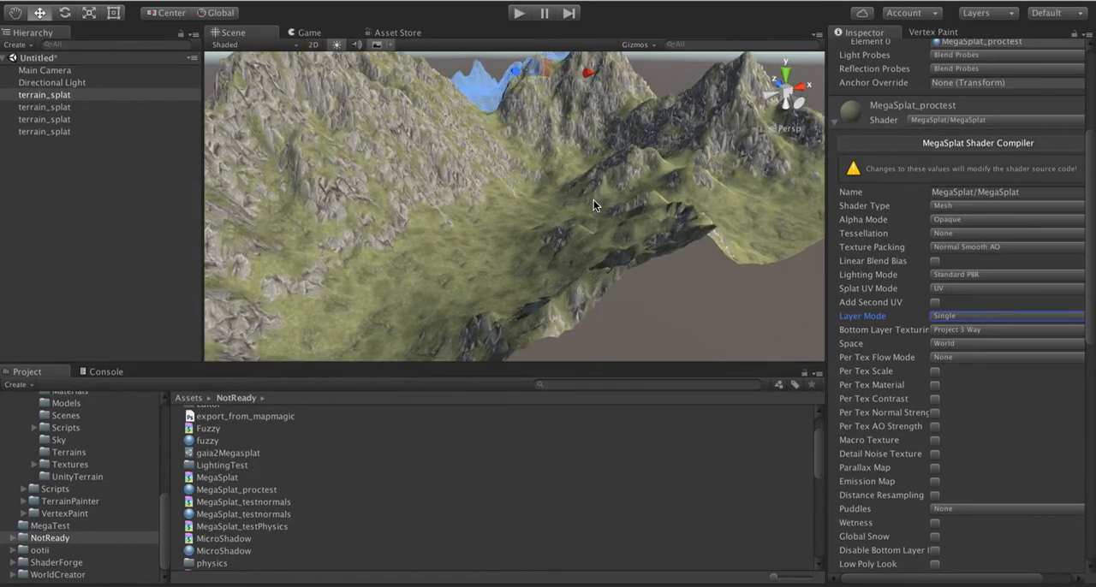
pyautogui.keyDown('alt'); pyautogui.moveTo(593, 200); pyautogui.dragTo(625, 186); pyautogui.keyUp('alt')
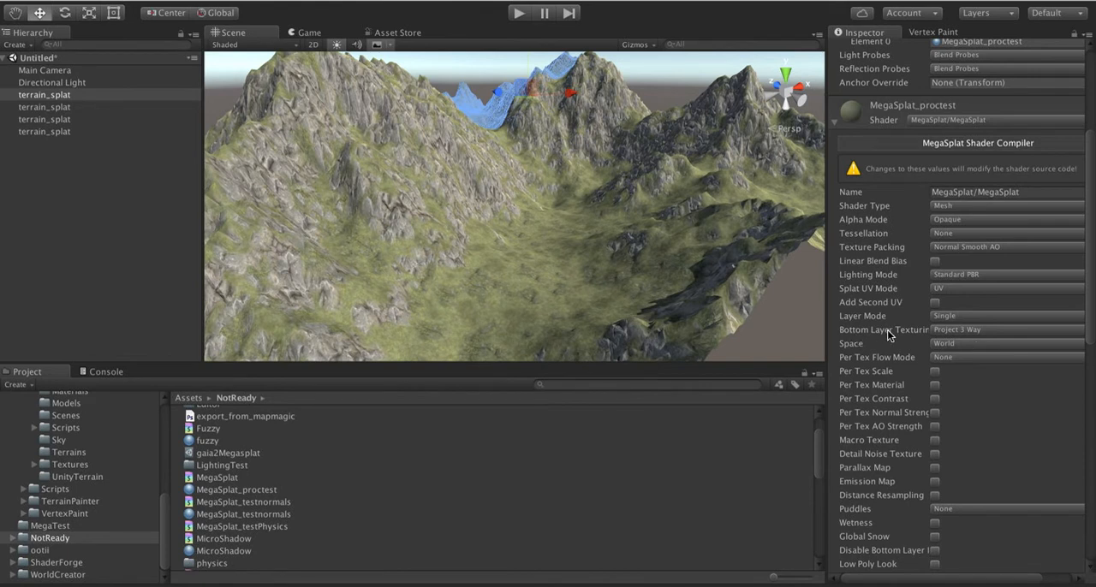
pyautogui.click(952, 329)
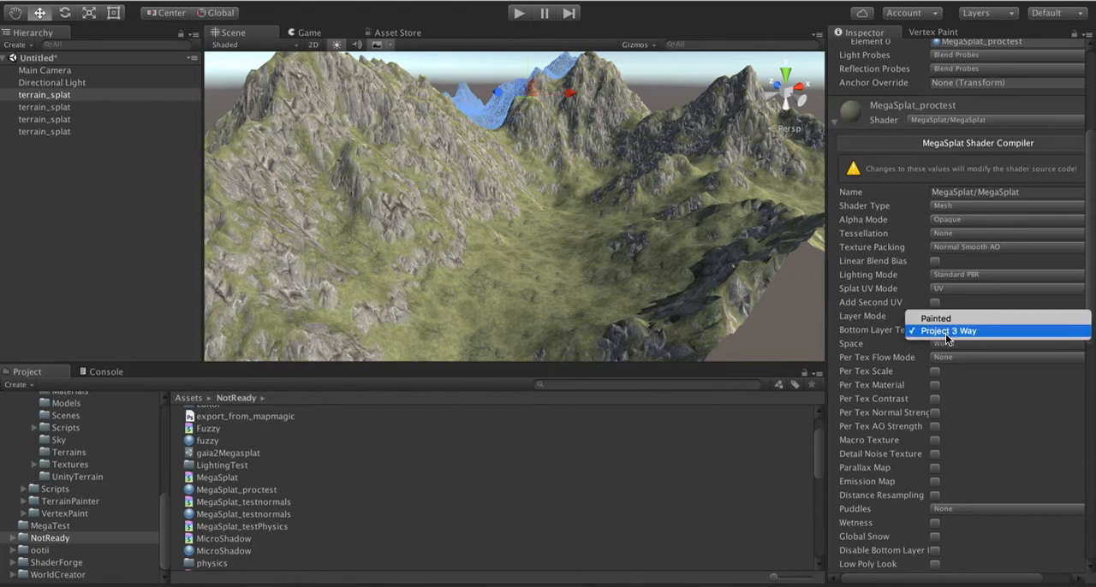
pyautogui.click(875, 330)
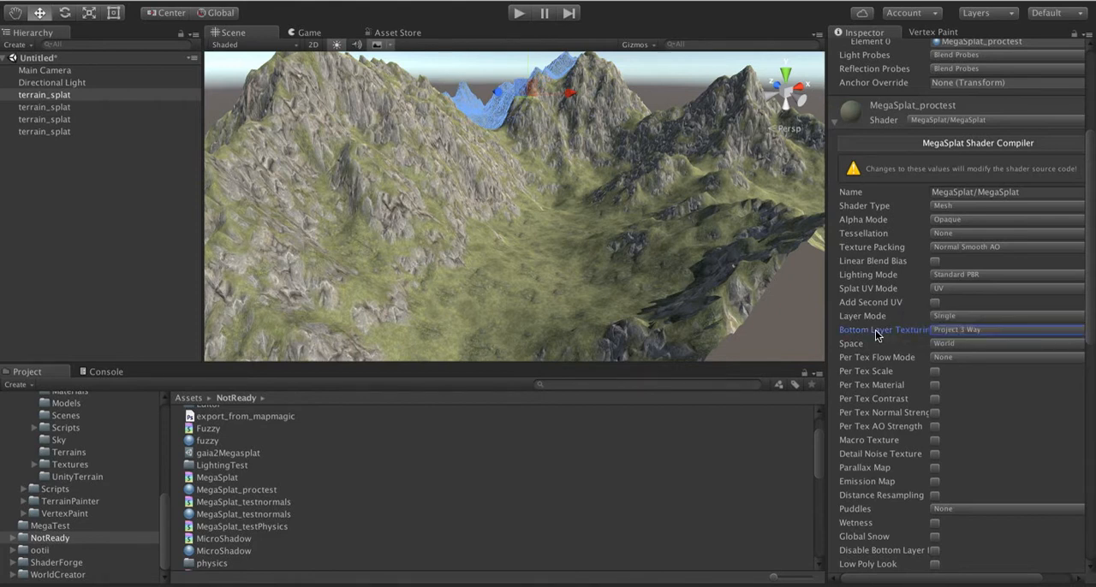
pyautogui.scroll(-5, 876, 439)
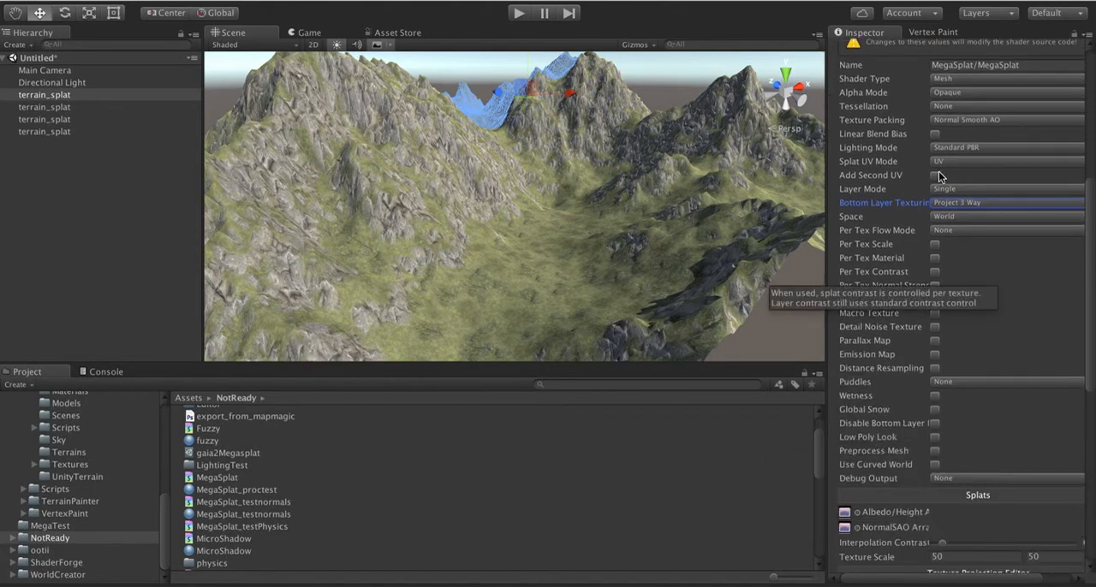
pyautogui.click(948, 217)
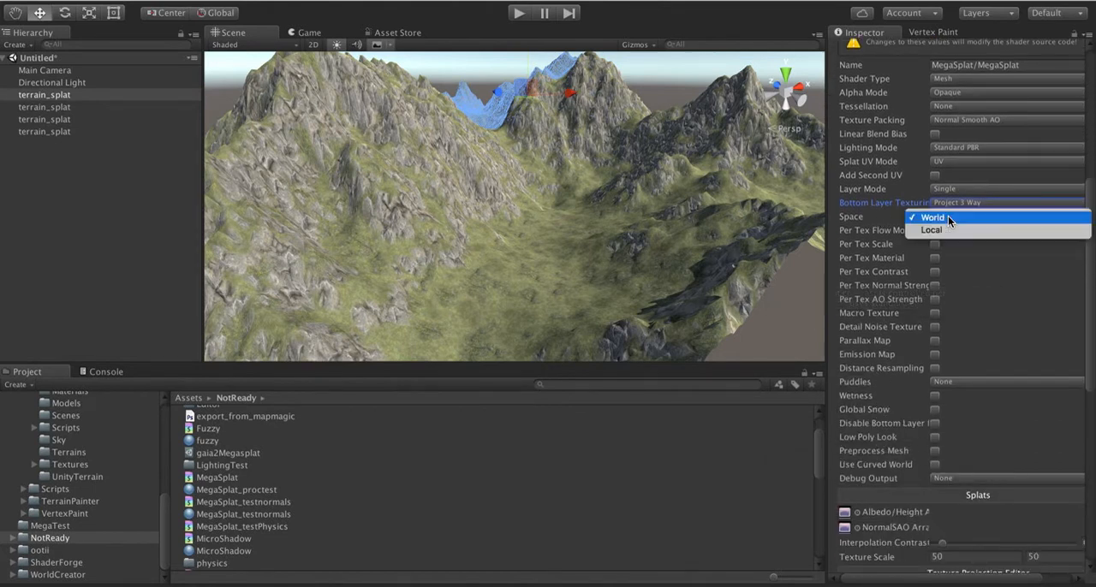
pyautogui.click(860, 213)
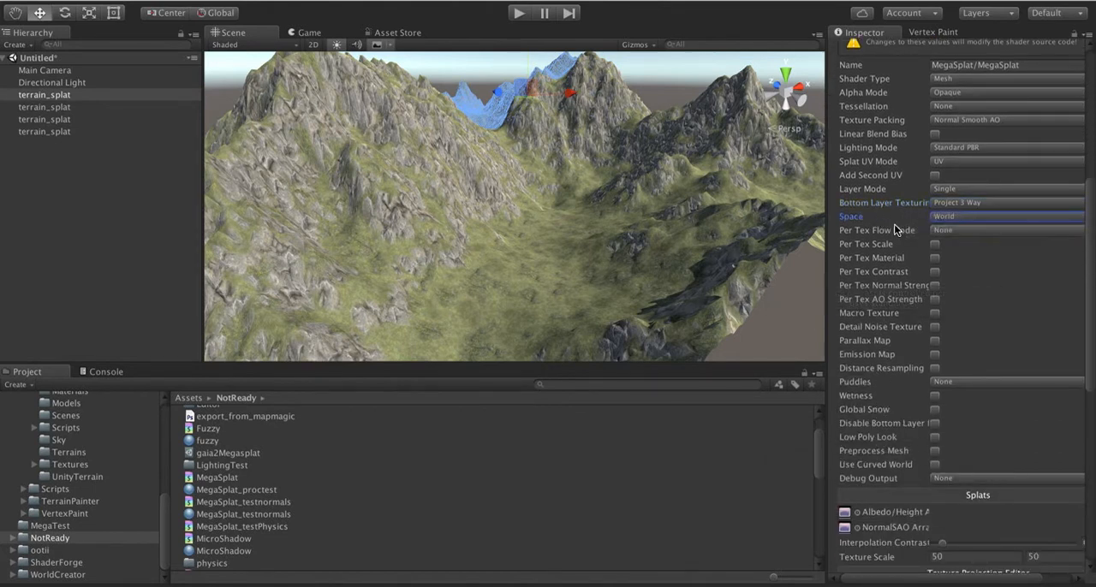
# Step: Examine the Texture Projection Editor's top, side and bottom texture slots in a wider Inspector
pyautogui.scroll(-20, 866, 435)
pyautogui.scroll(4, 867, 435)
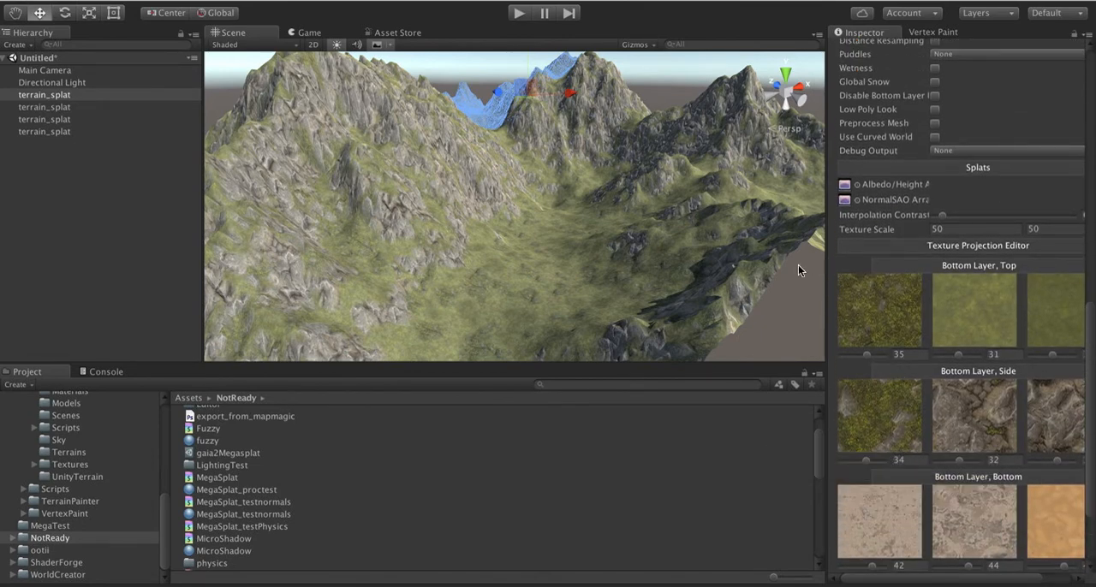
pyautogui.moveTo(825, 264); pyautogui.dragTo(762, 265)
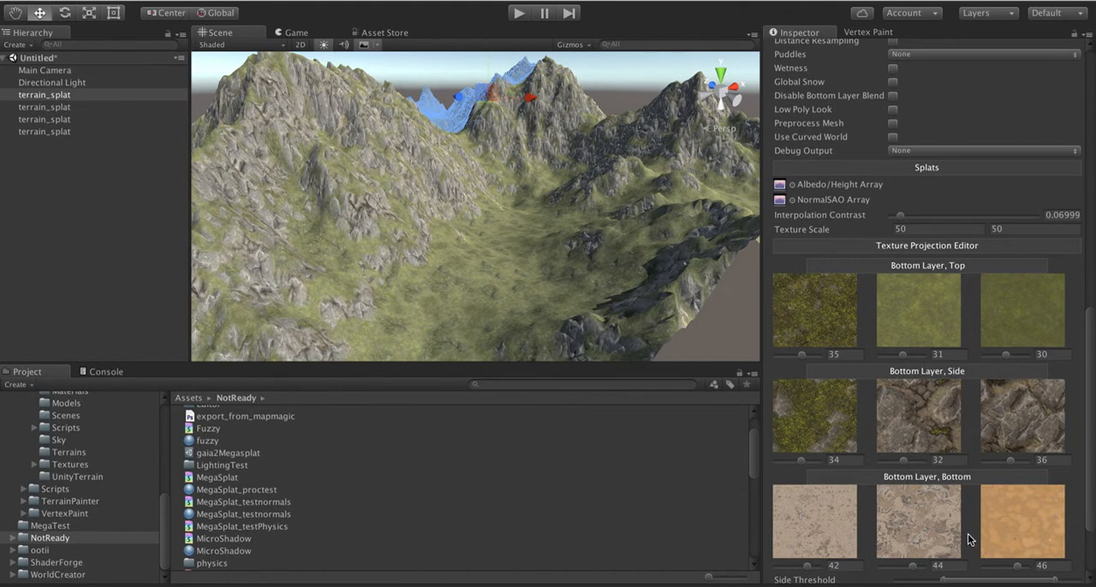
pyautogui.scroll(-3, 967, 534)
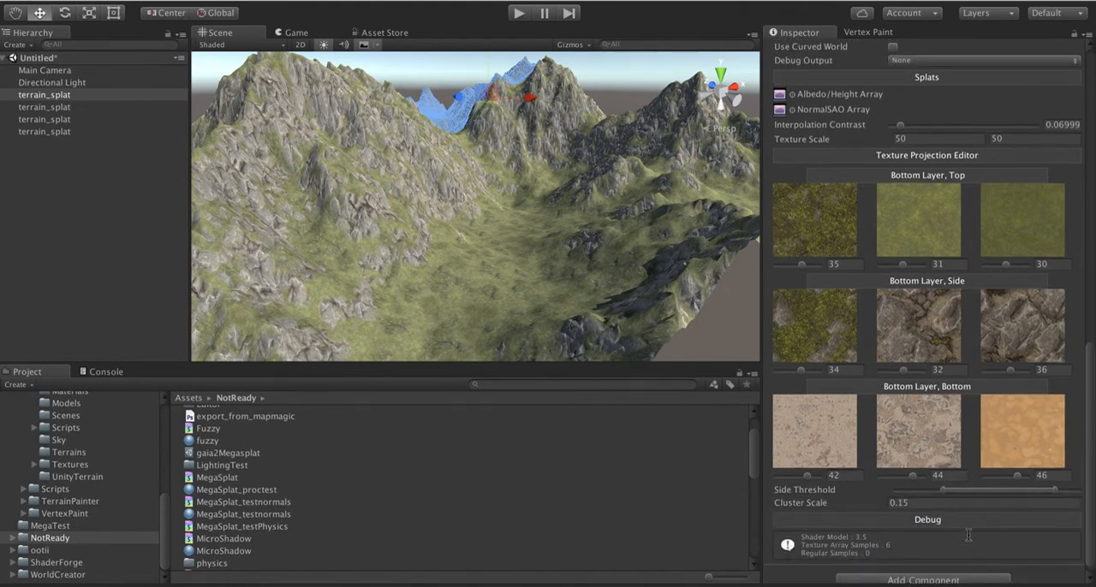
pyautogui.scroll(3, 855, 288)
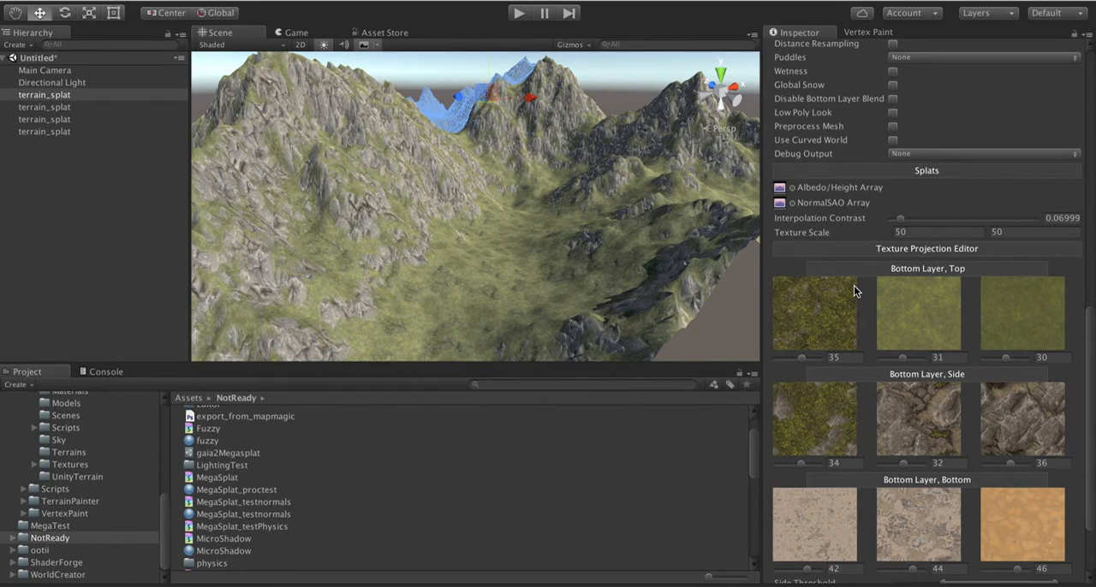
pyautogui.scroll(2, 854, 291)
pyautogui.scroll(-2, 840, 423)
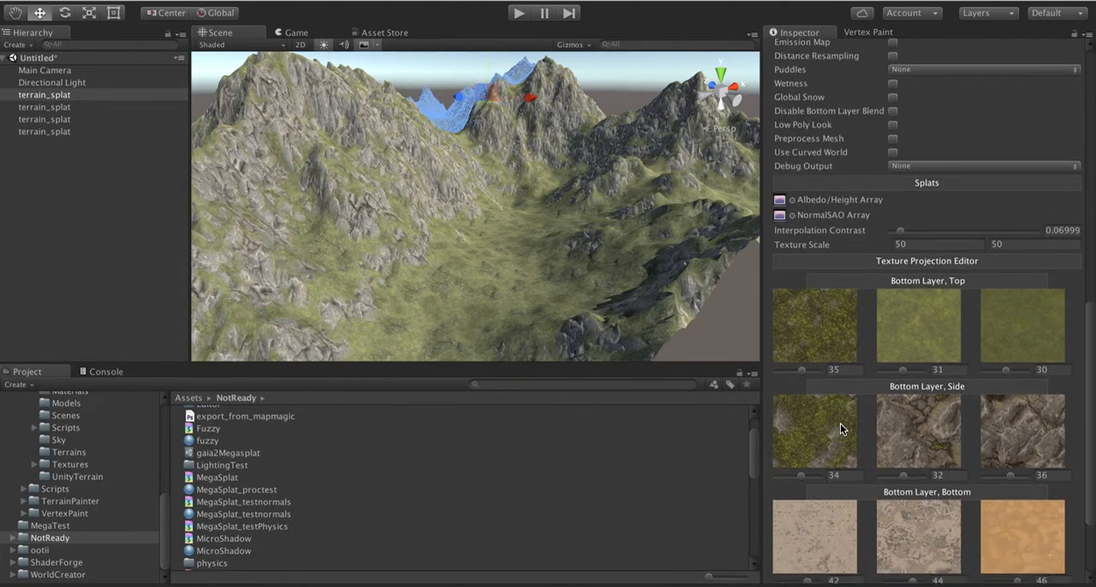
pyautogui.scroll(-1, 840, 423)
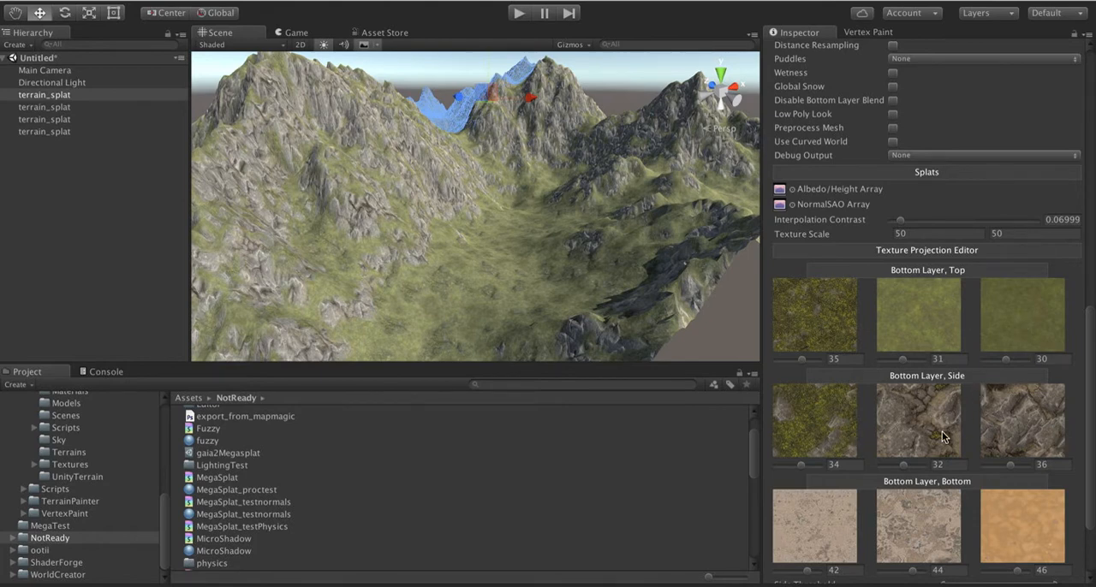
pyautogui.scroll(-3, 946, 437)
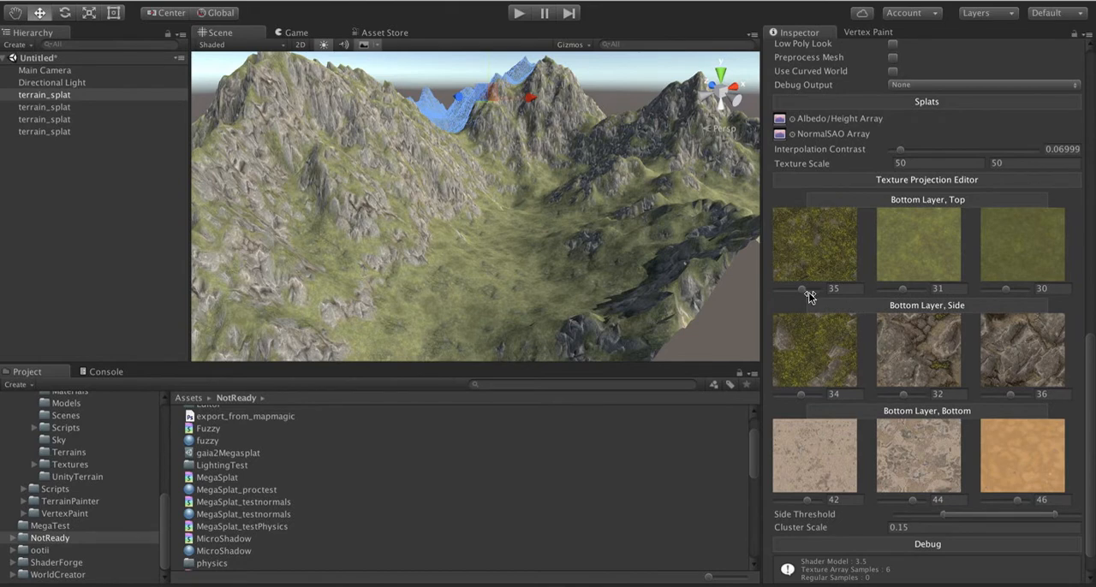
# Step: Set the first Bottom Layer, Top texture to index 29 and inspect the change on the terrain
pyautogui.moveTo(808, 292); pyautogui.dragTo(797, 290)
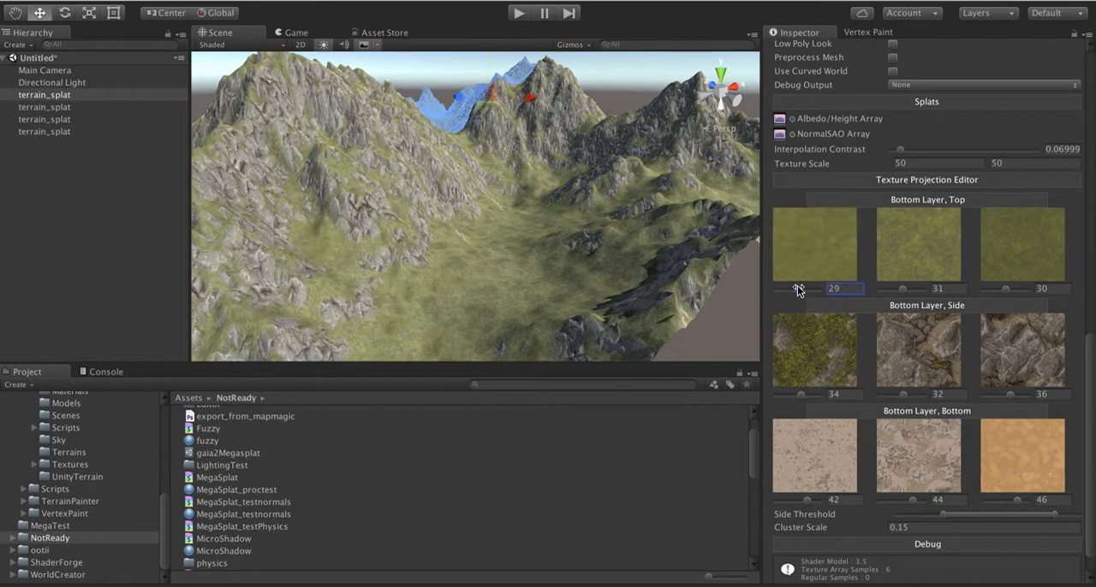
pyautogui.press('w')
pyautogui.moveTo(558, 247); pyautogui.dragTo(495, 264, button='right')
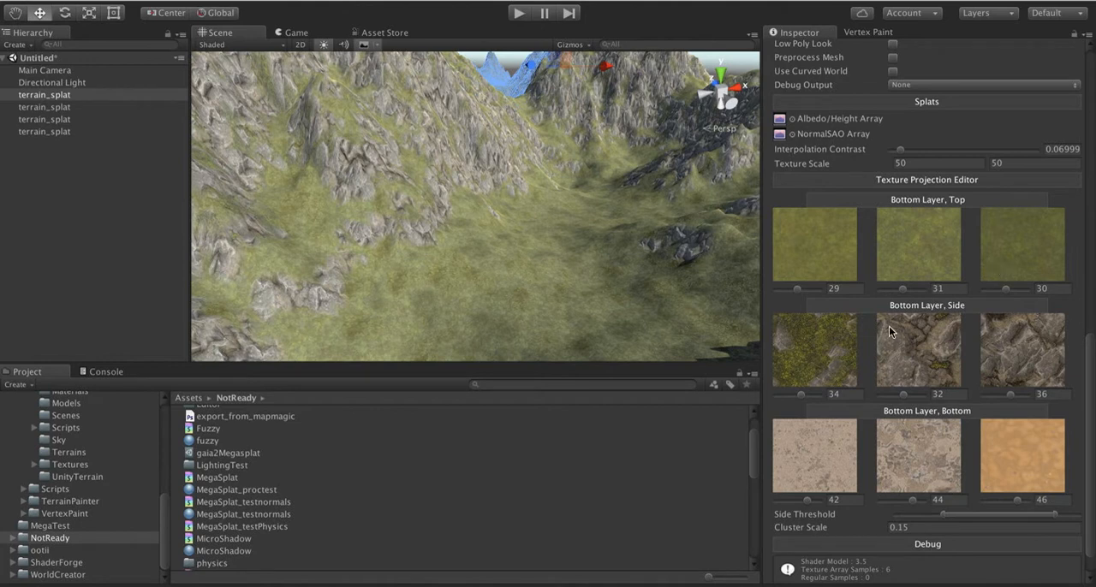
pyautogui.scroll(-2, 884, 366)
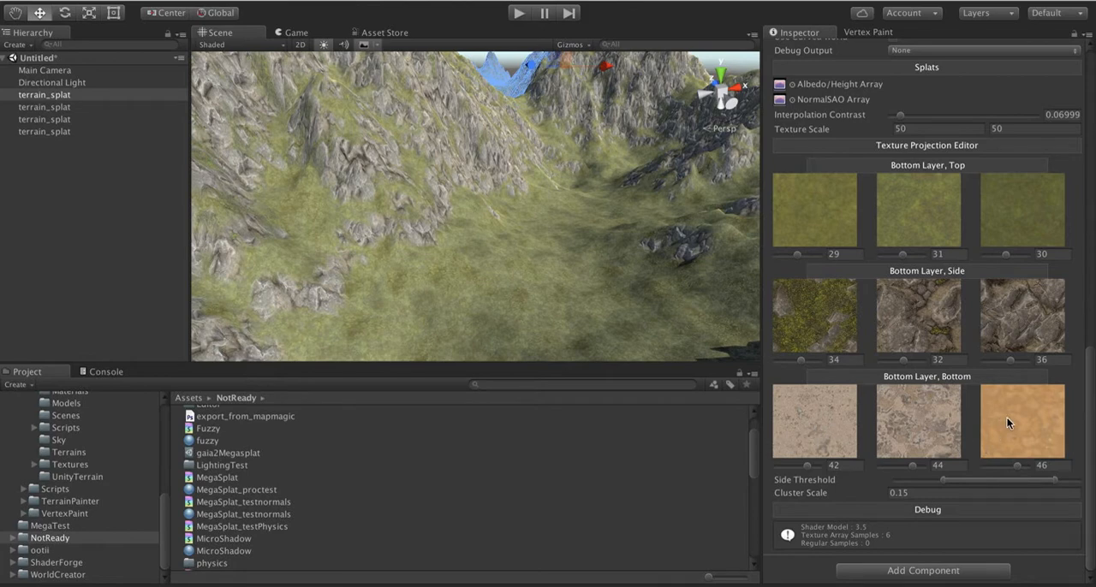
pyautogui.keyDown('alt'); pyautogui.moveTo(538, 218); pyautogui.dragTo(560, 208); pyautogui.keyUp('alt')
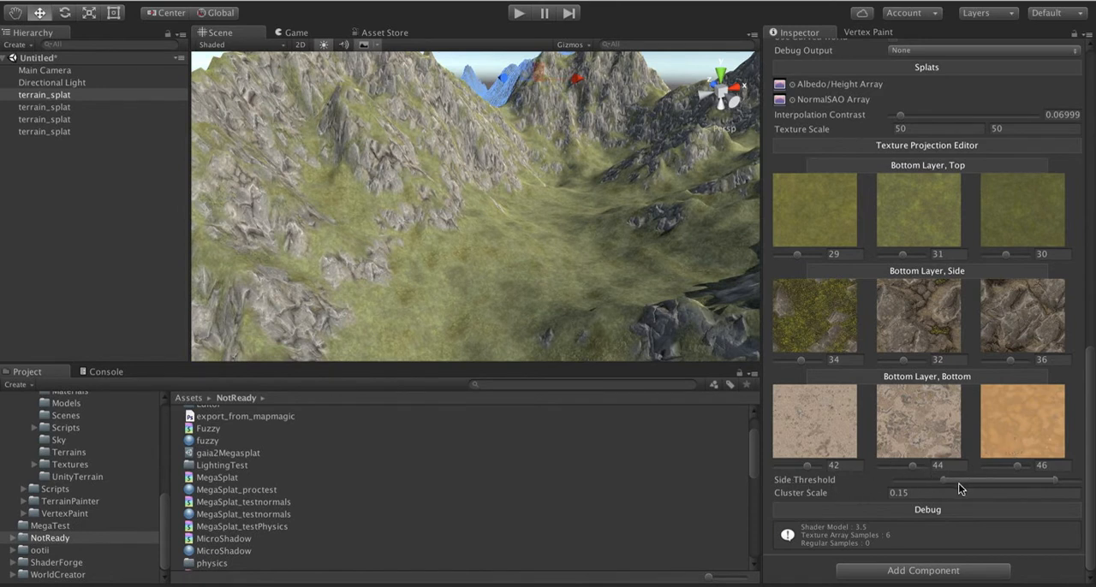
# Step: Narrow the Side Threshold range slightly at both ends and check the grass-to-rock transition on the slopes
pyautogui.moveTo(966, 480)
pyautogui.mouseDown()
pyautogui.moveTo(933, 479)
pyautogui.moveTo(987, 477)
pyautogui.moveTo(956, 480)
pyautogui.mouseUp()
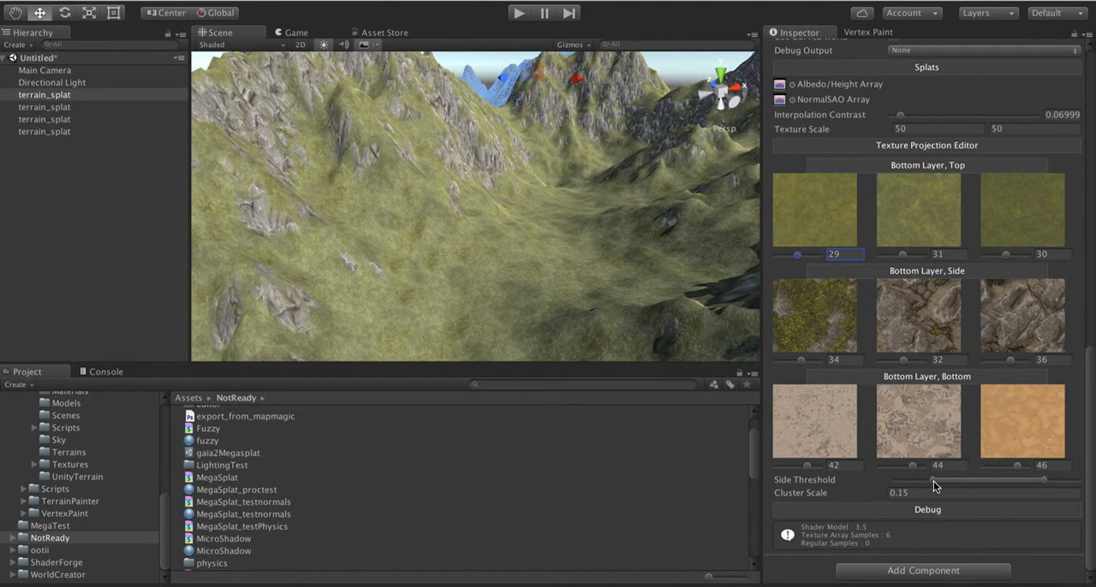
pyautogui.moveTo(934, 481); pyautogui.dragTo(952, 479)
pyautogui.moveTo(1042, 481); pyautogui.dragTo(1012, 482)
pyautogui.moveTo(444, 275); pyautogui.dragTo(391, 259, button='right')
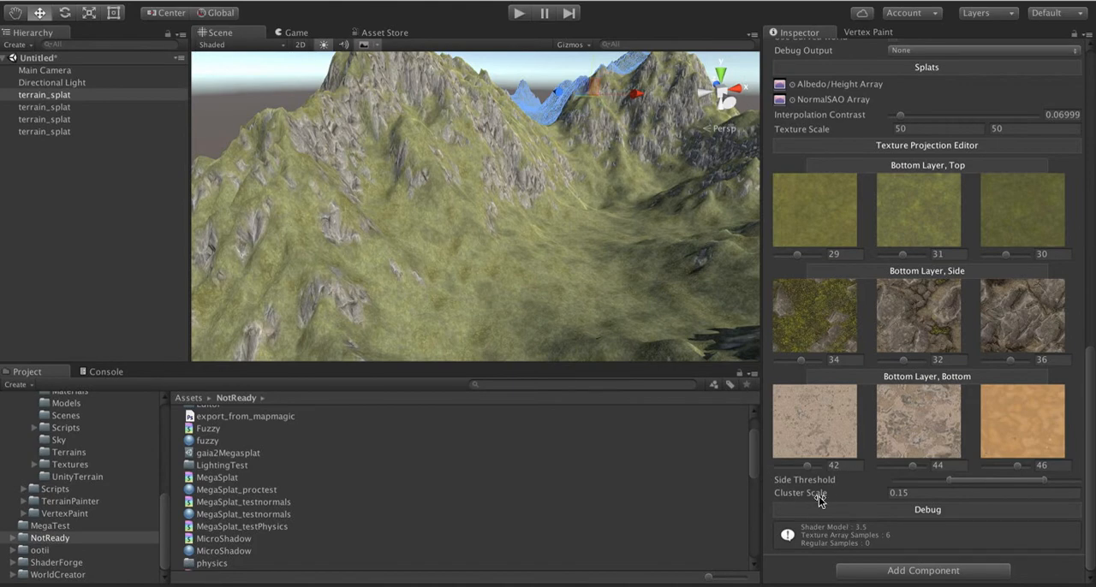
# Step: Examine the texture clusters on the valley floor and lower the Cluster Scale to 0.09
pyautogui.keyDown('alt'); pyautogui.moveTo(484, 215); pyautogui.dragTo(531, 229); pyautogui.keyUp('alt')
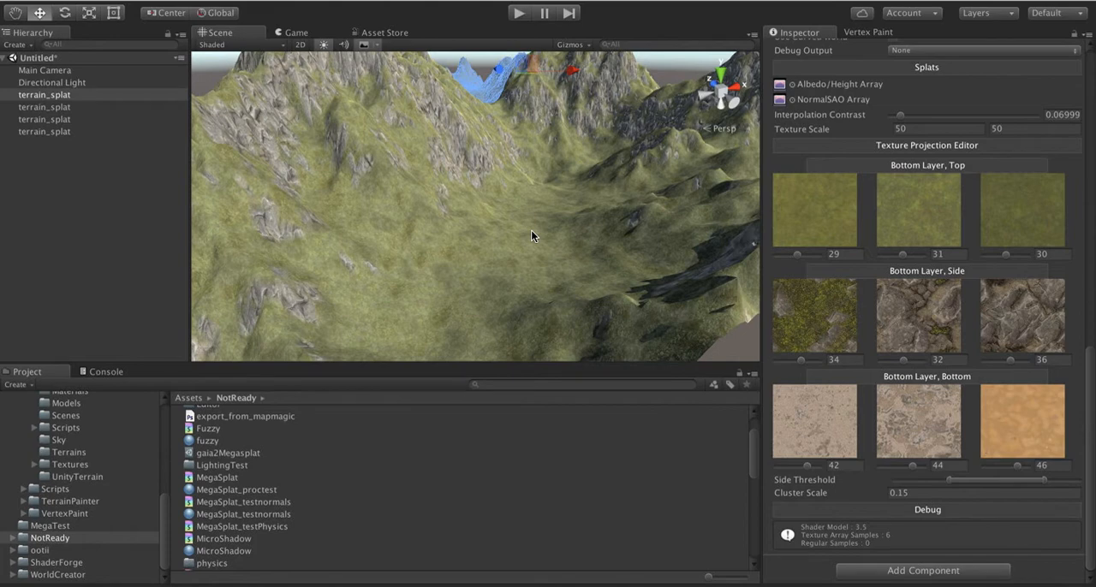
pyautogui.press('w')
pyautogui.moveTo(518, 206); pyautogui.dragTo(400, 262, button='right')
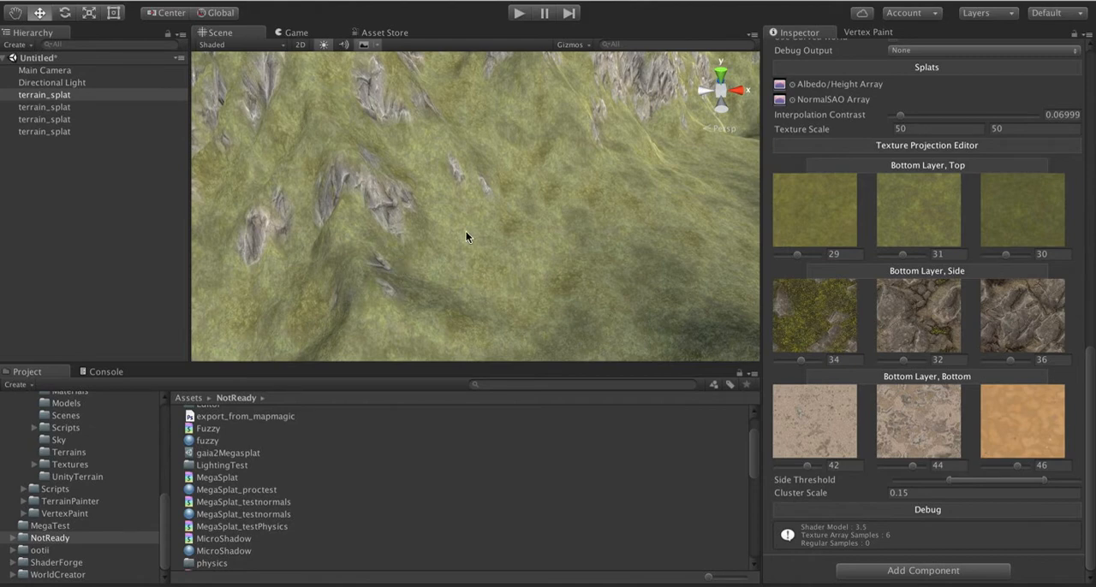
pyautogui.moveTo(468, 237); pyautogui.dragTo(697, 198, button='right')
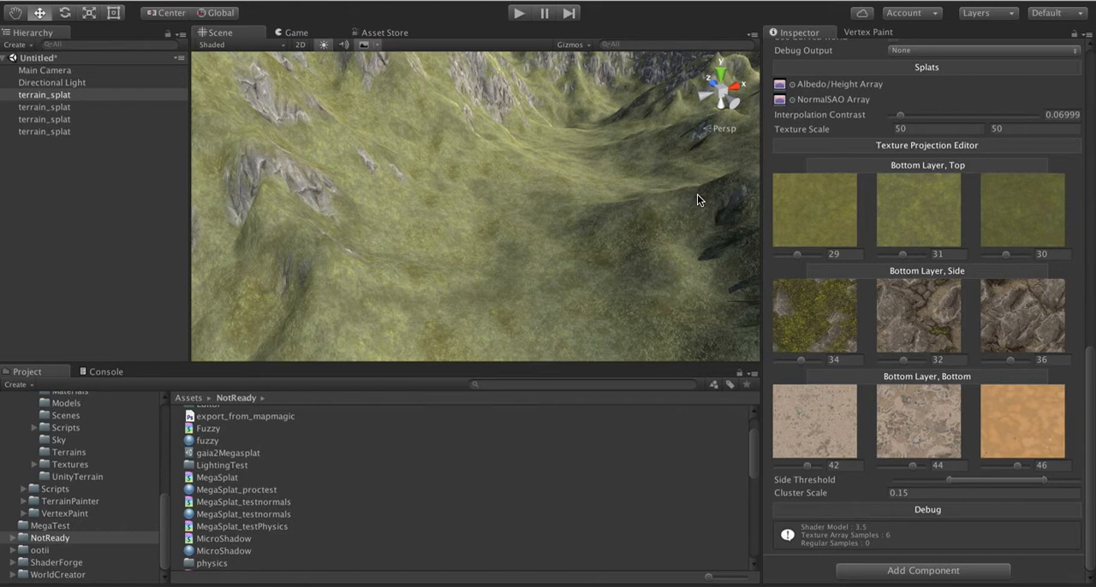
pyautogui.moveTo(402, 113); pyautogui.dragTo(482, 224, button='right')
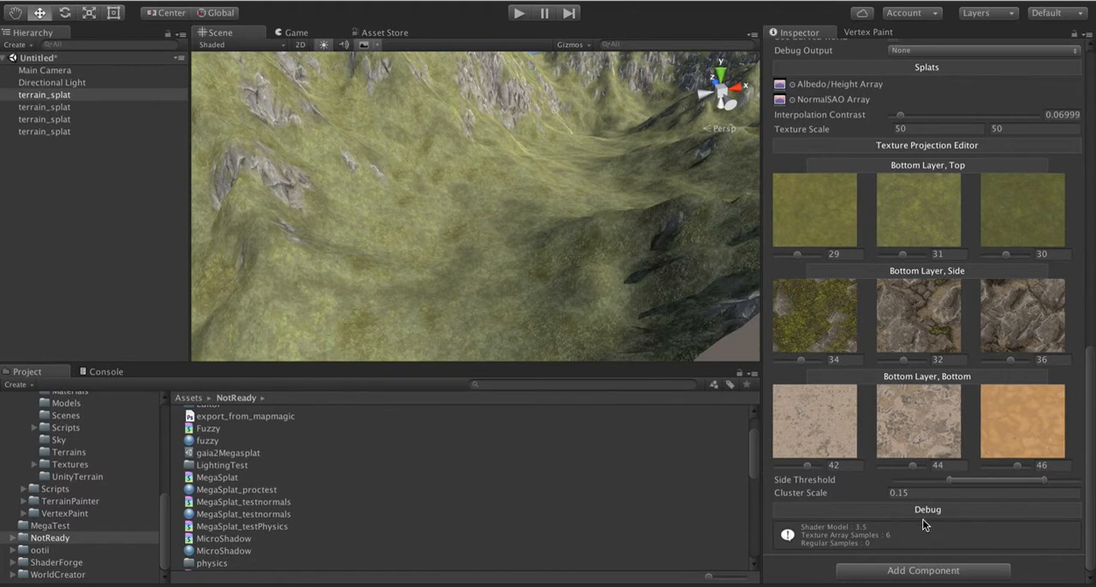
pyautogui.click(855, 497)
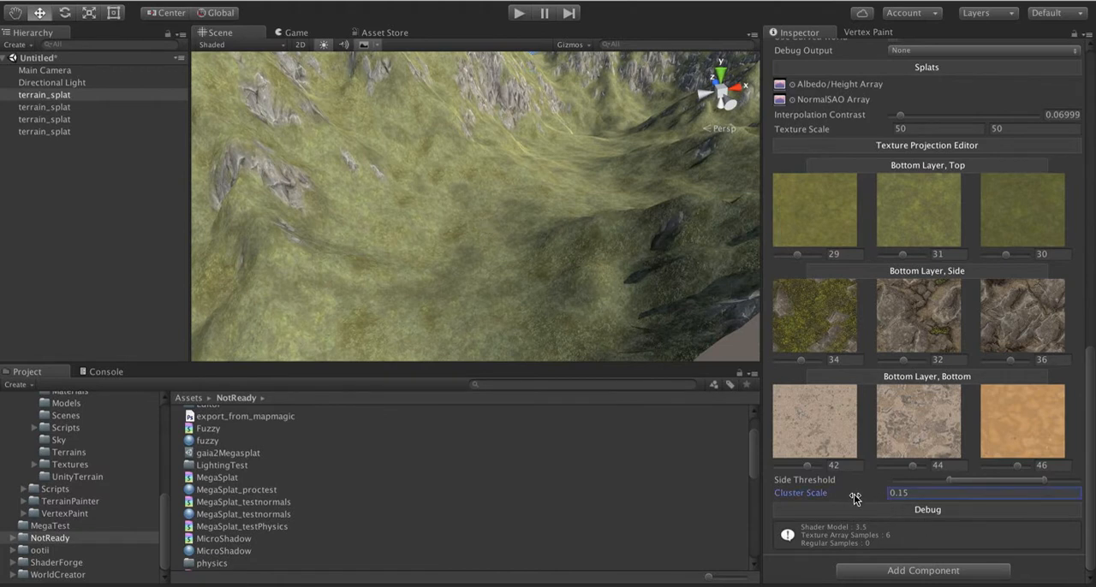
pyautogui.moveTo(855, 497)
pyautogui.mouseDown()
pyautogui.moveTo(871, 497)
pyautogui.moveTo(853, 495)
pyautogui.mouseUp()
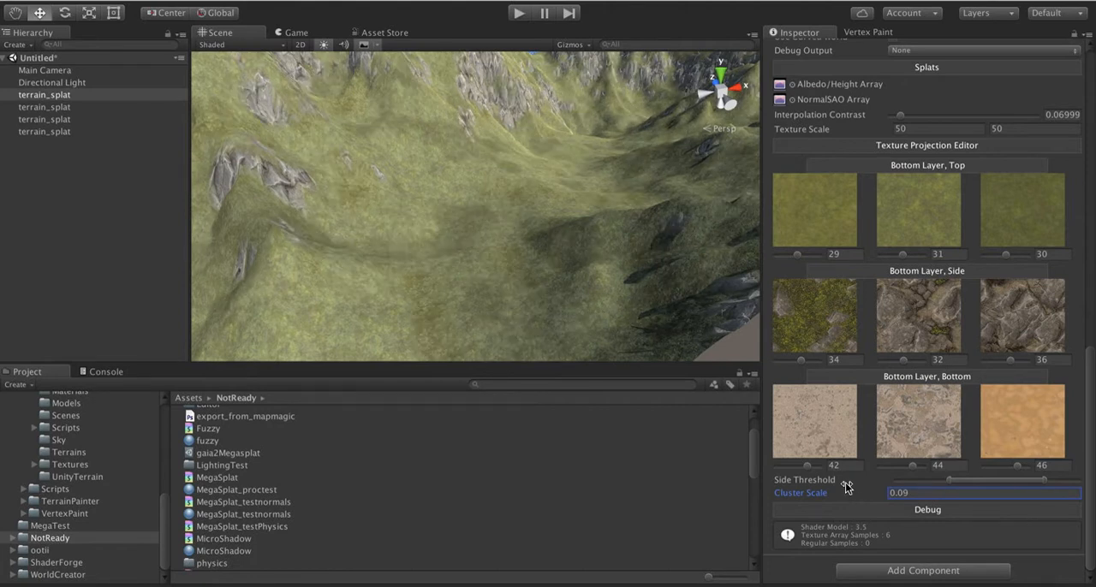
pyautogui.keyDown('alt'); pyautogui.moveTo(612, 230); pyautogui.dragTo(704, 295); pyautogui.keyUp('alt')
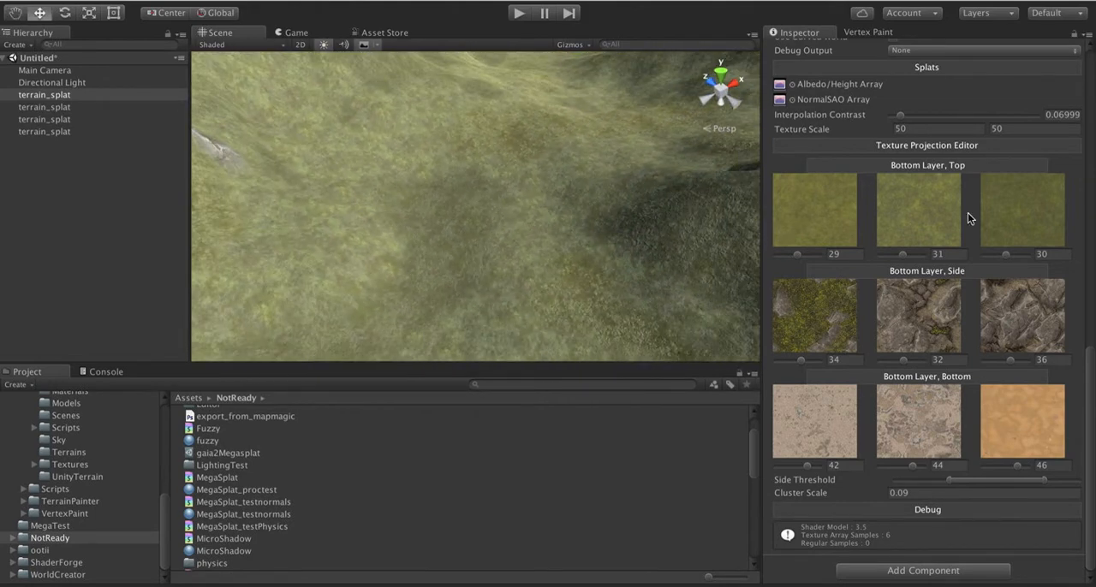
# Step: Raise the Interpolation Contrast to 0.999 and inspect the edges between the grass textures up close
pyautogui.scroll(5, 977, 219)
pyautogui.moveTo(901, 285); pyautogui.dragTo(1044, 290)
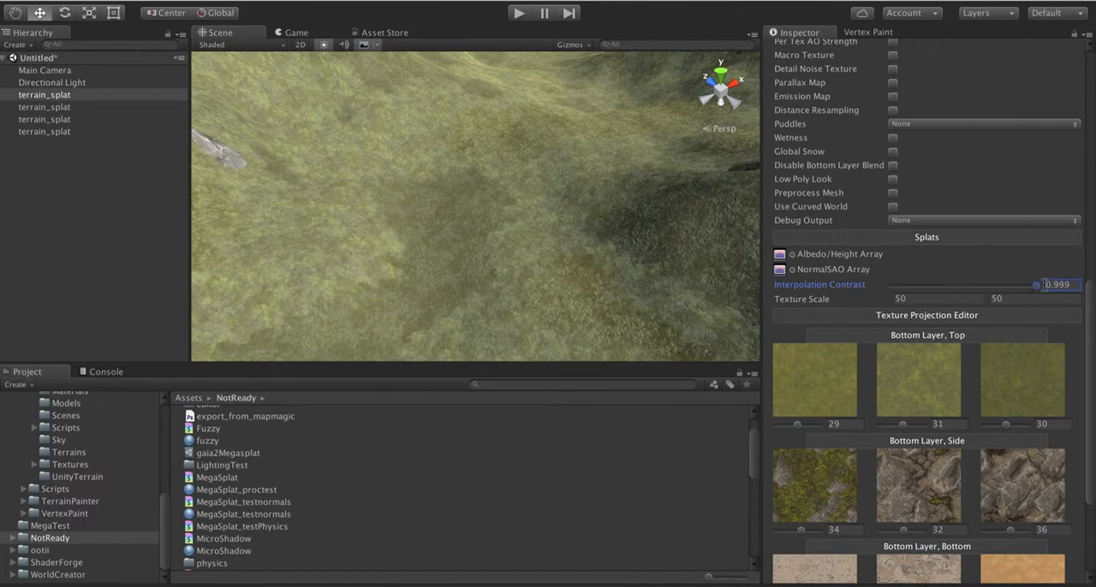
pyautogui.keyDown('alt'); pyautogui.moveTo(512, 208); pyautogui.dragTo(286, 238); pyautogui.keyUp('alt')
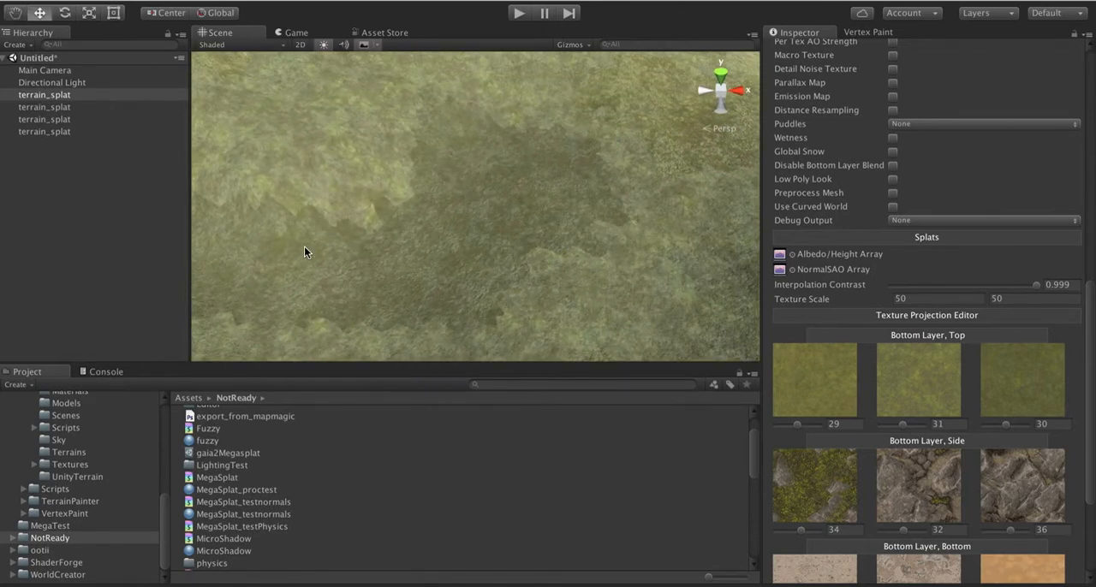
pyautogui.keyDown('alt'); pyautogui.moveTo(304, 250); pyautogui.dragTo(394, 220); pyautogui.keyUp('alt')
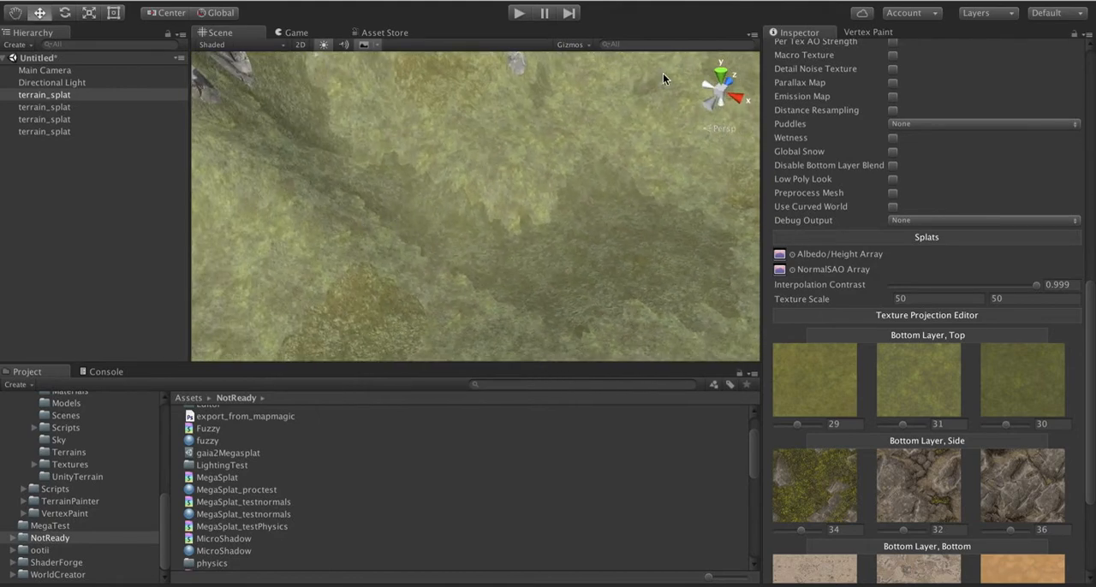
pyautogui.keyDown('alt'); pyautogui.moveTo(560, 237); pyautogui.dragTo(682, 189); pyautogui.keyUp('alt')
# Step: Set the Cluster Scale to 1 and inspect the texture pattern across the grassy slope
pyautogui.scroll(-5, 878, 495)
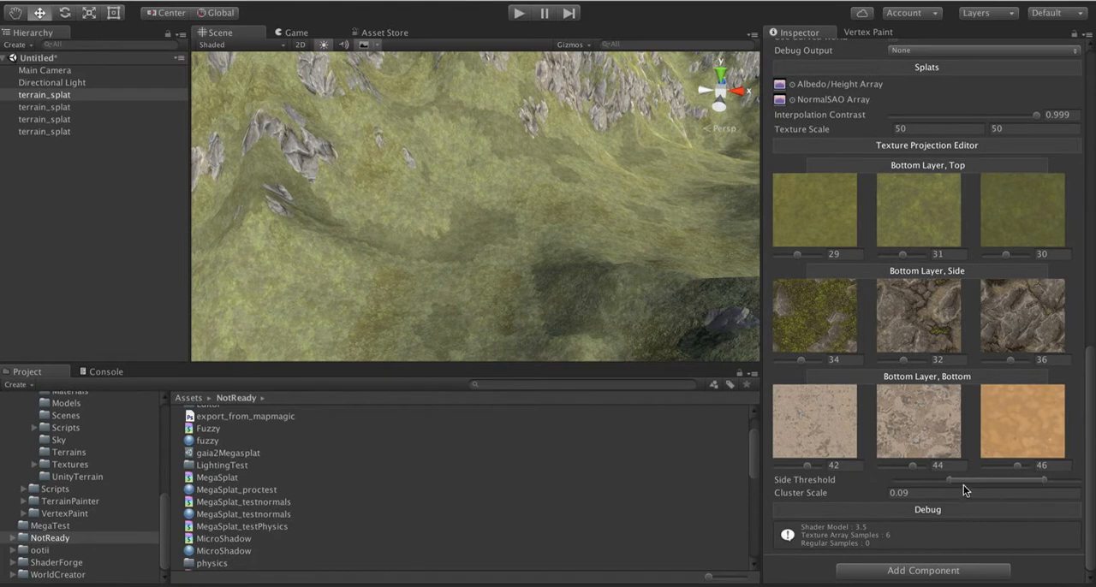
pyautogui.click(912, 495)
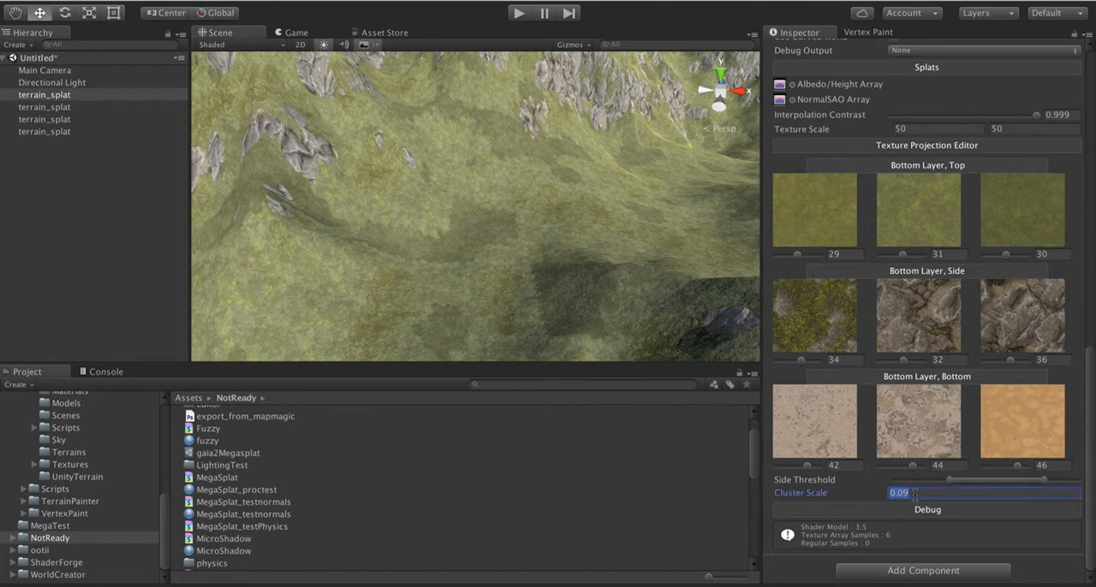
pyautogui.write('1')
pyautogui.keyDown('alt'); pyautogui.moveTo(537, 183); pyautogui.dragTo(331, 214); pyautogui.keyUp('alt')
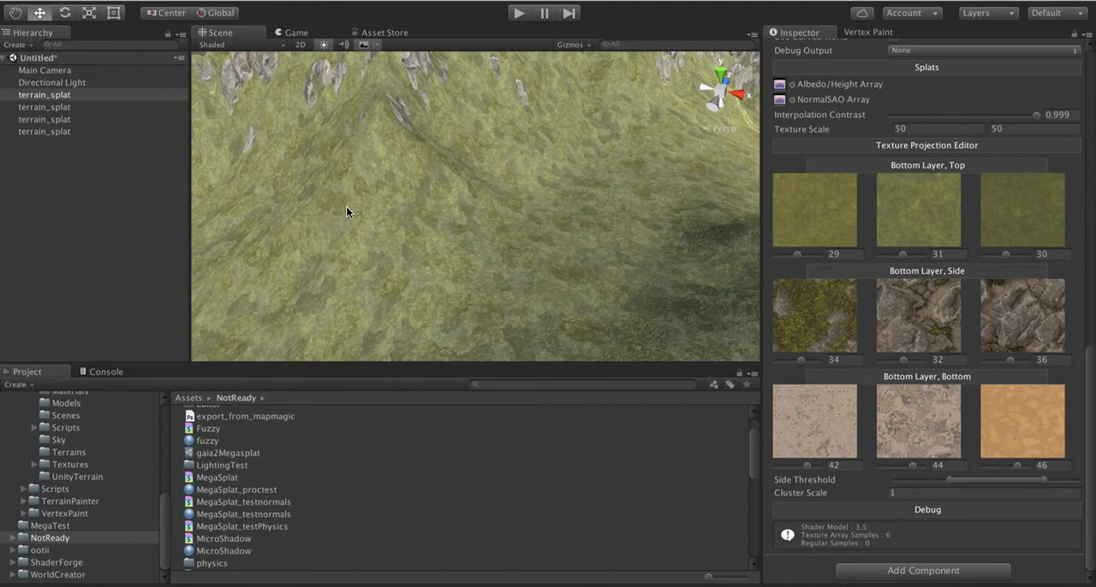
# Step: Reduce the Cluster Scale to 0.05 and look over the valley's grass clusters
pyautogui.click(894, 493)
pyautogui.write('.5')
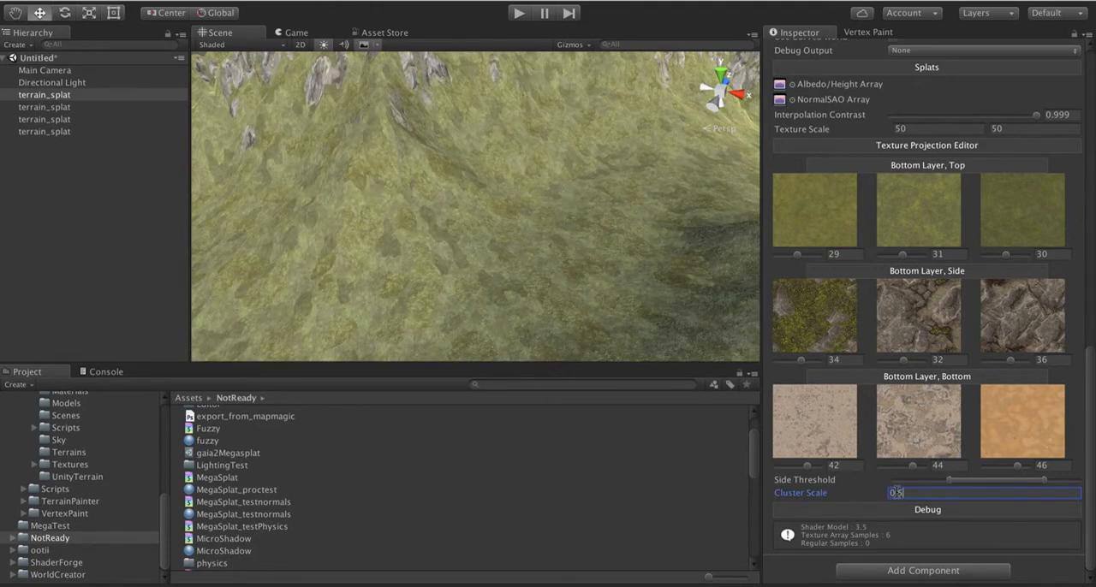
pyautogui.press('BackSpace')
pyautogui.write('05')
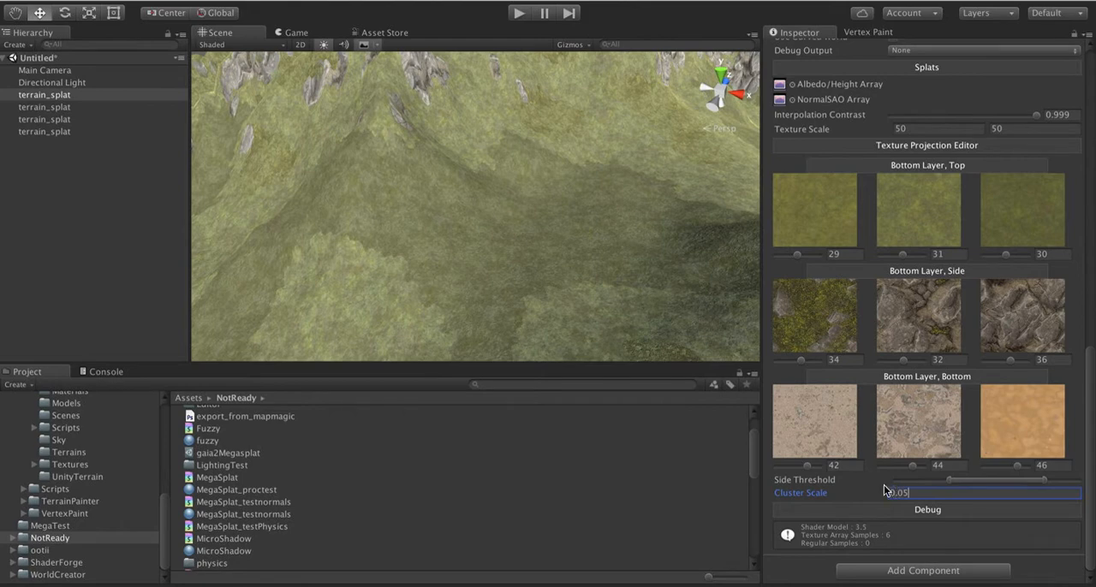
pyautogui.keyDown('alt'); pyautogui.moveTo(680, 274); pyautogui.dragTo(246, 231); pyautogui.keyUp('alt')
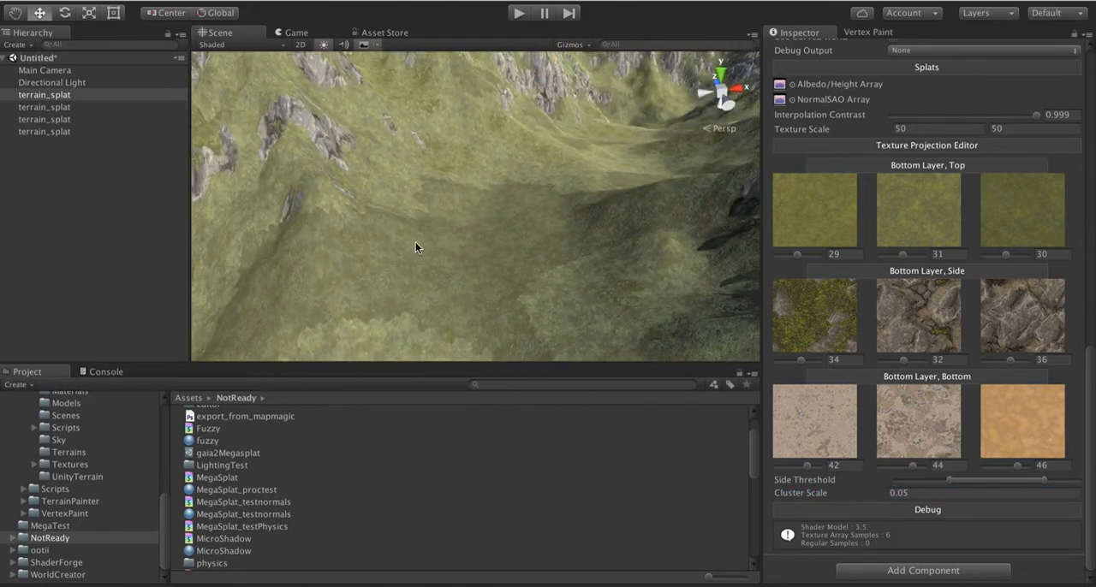
# Step: Compare the terrain's clustering with Cluster Scale values of 0.09, 0.08 and 0.05
pyautogui.click(929, 492)
pyautogui.write('0.09')
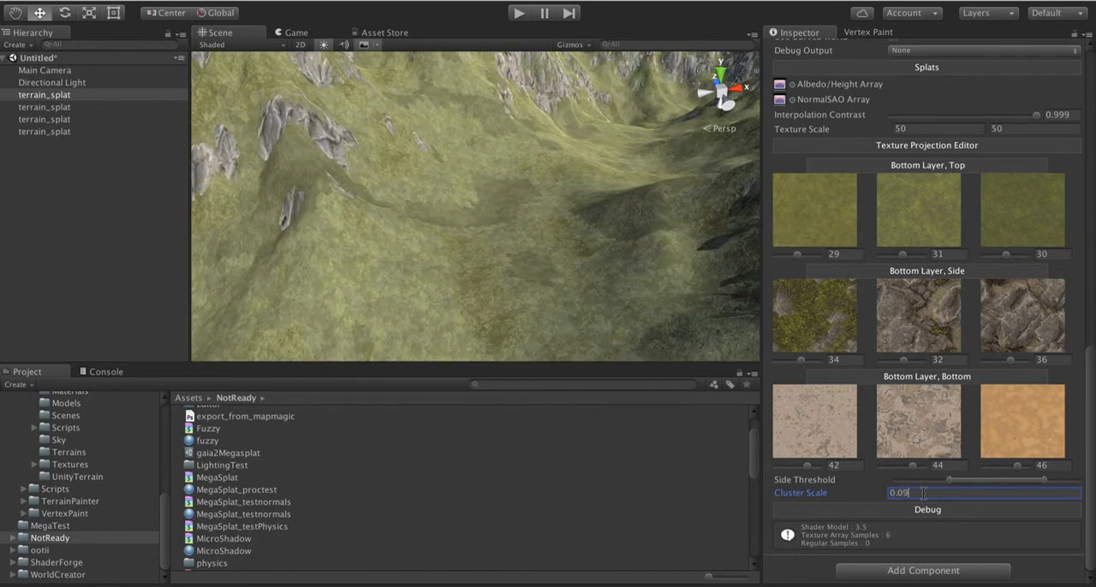
pyautogui.press('BackSpace')
pyautogui.write('8')
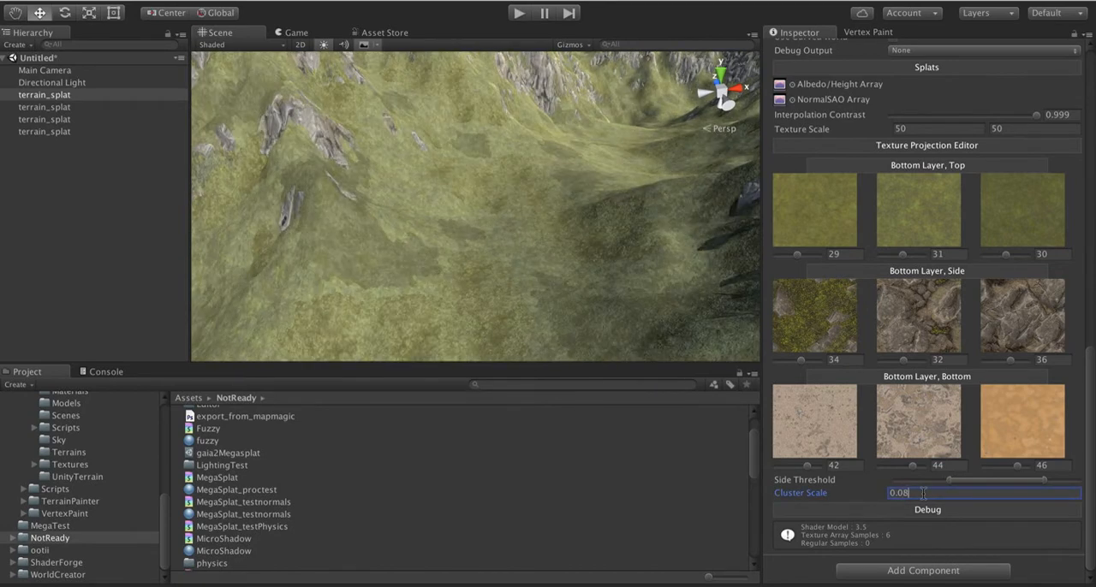
pyautogui.press('BackSpace')
pyautogui.write('5')
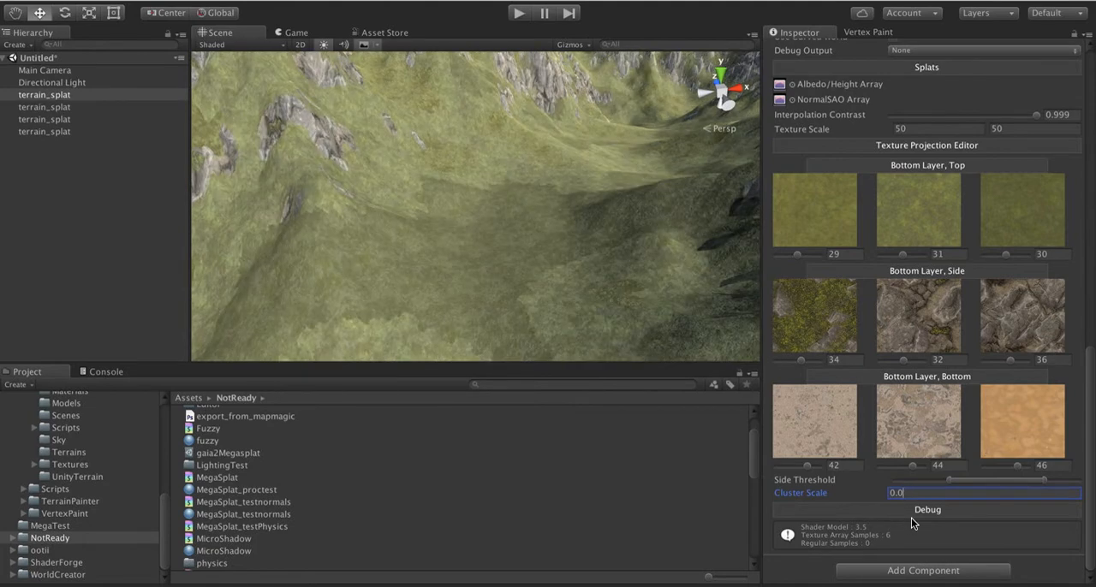
pyautogui.write('1')
# Step: Try a Cluster Scale of 0.01 on the terrain and return it to 0.05
pyautogui.keyDown('alt'); pyautogui.moveTo(407, 308); pyautogui.dragTo(448, 297); pyautogui.keyUp('alt')
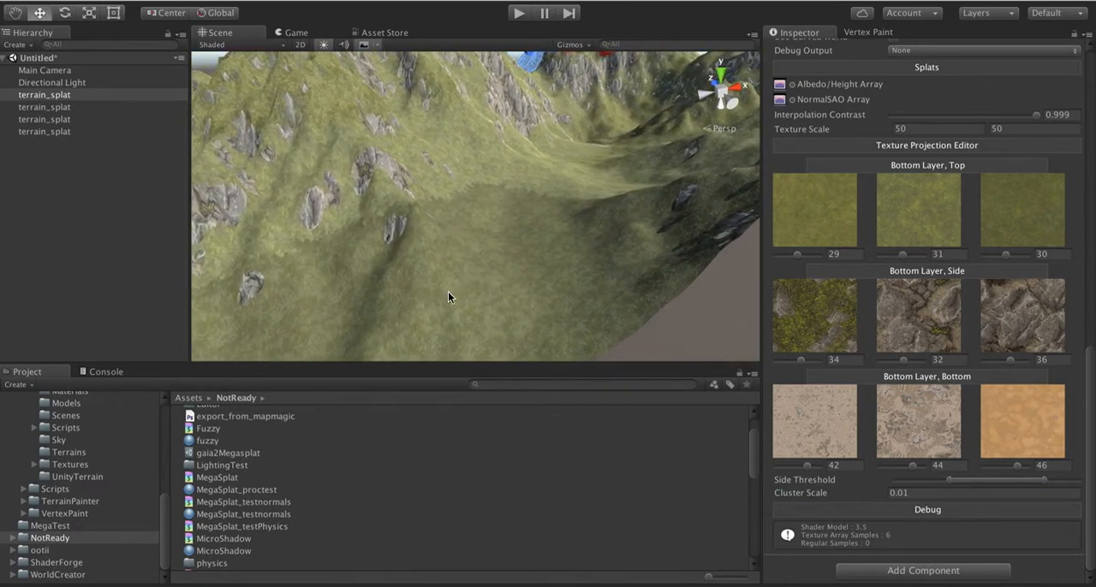
pyautogui.click(937, 493)
pyautogui.write('0.05')
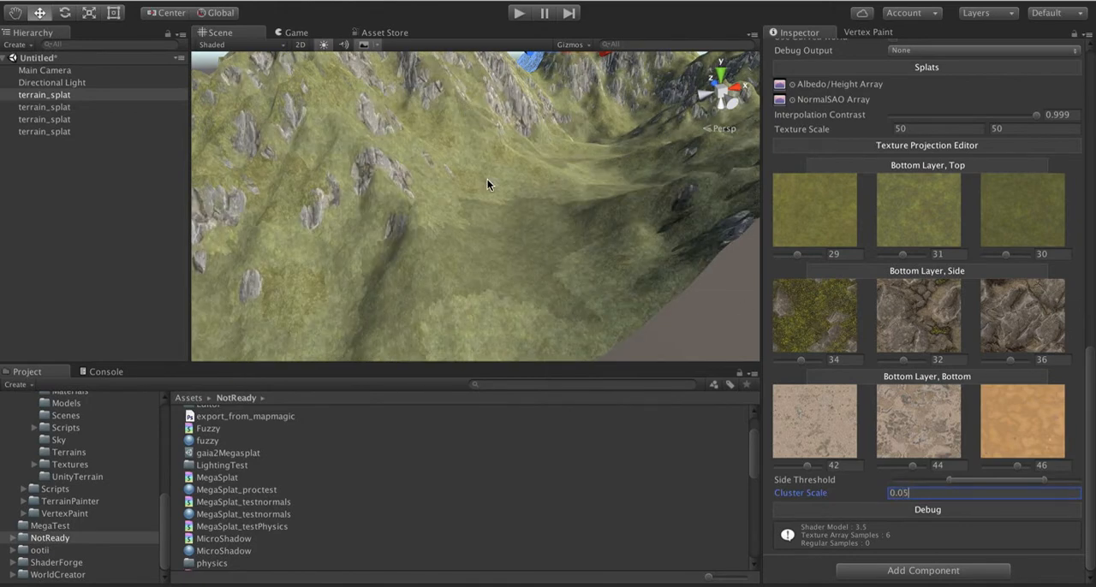
# Step: Set the Cluster Scale to 0.09
pyautogui.scroll(4, 917, 310)
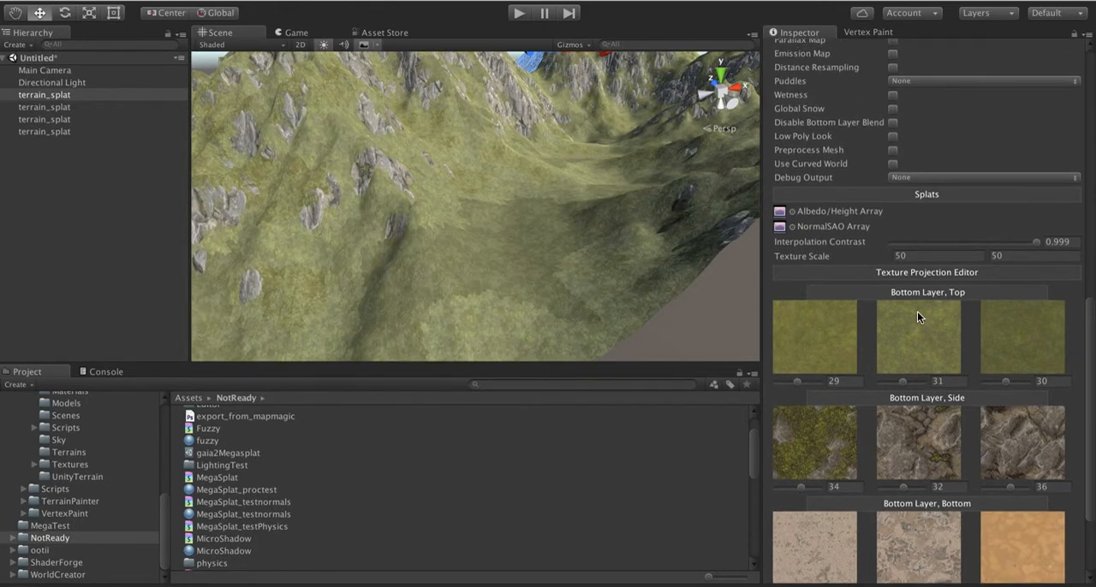
pyautogui.scroll(-4, 917, 311)
pyautogui.scroll(-1, 917, 311)
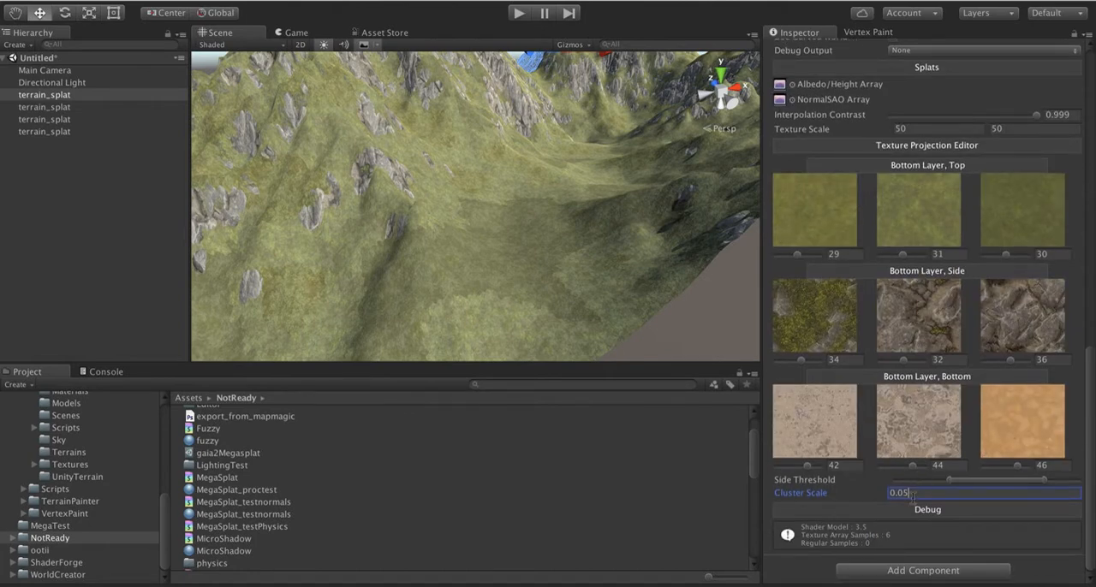
pyautogui.press('BackSpace')
pyautogui.write('9')
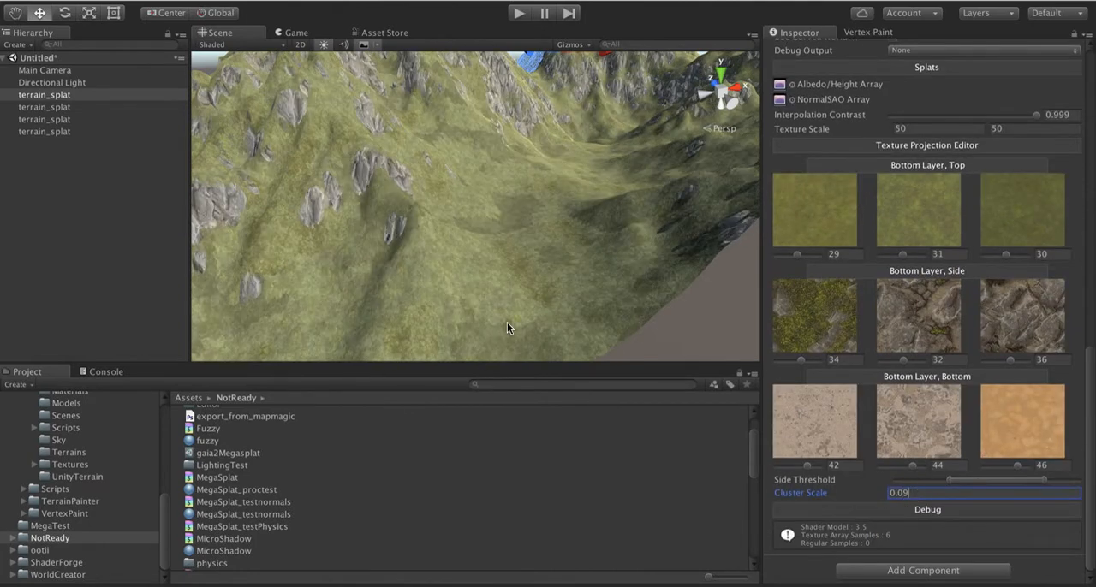
pyautogui.press('Return')
# Step: Lower the Interpolation Contrast to 0.147, trying 0.434 on the way
pyautogui.scroll(2, 908, 151)
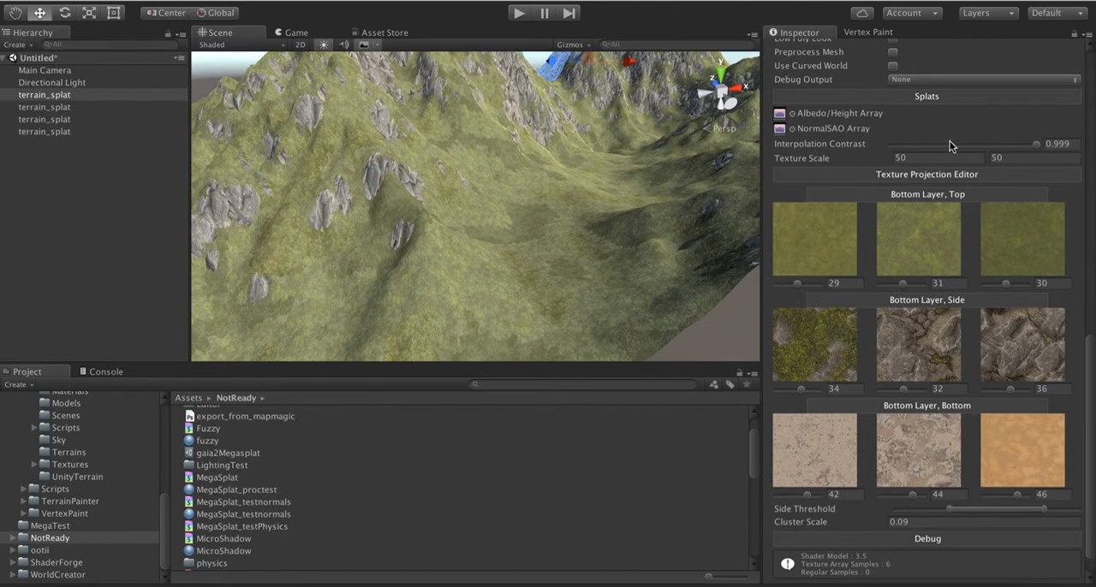
pyautogui.click(953, 144)
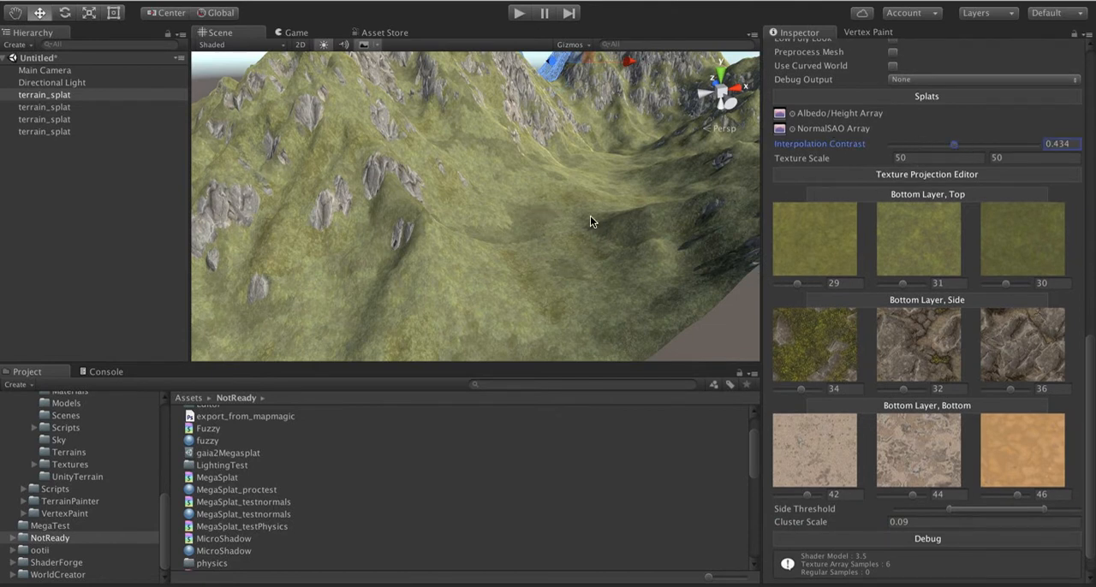
pyautogui.click(912, 144)
# Step: Inspect the projected grass and rock textures across the valley and mountains, and review the texture projection settings
pyautogui.press('alt')
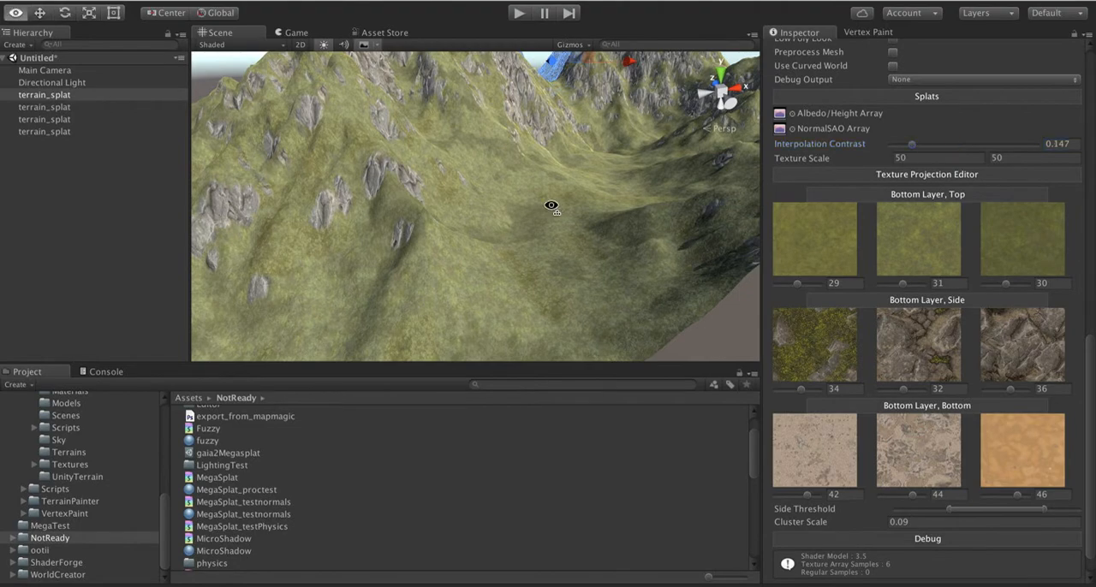
pyautogui.keyDown('alt'); pyautogui.moveTo(551, 206); pyautogui.dragTo(560, 151); pyautogui.keyUp('alt')
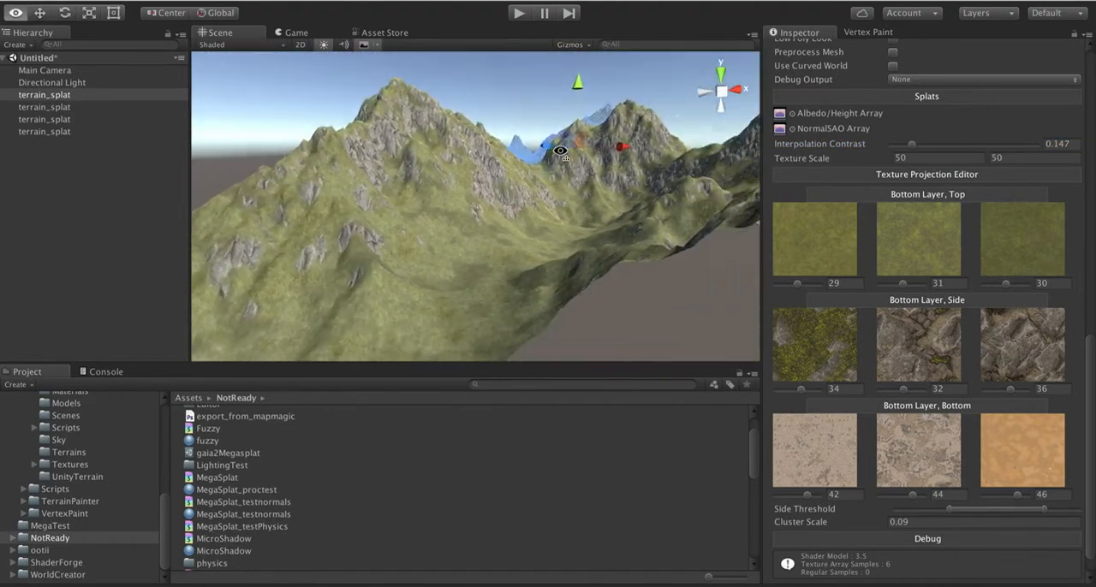
pyautogui.press('w')
pyautogui.moveTo(560, 151); pyautogui.dragTo(597, 226, button='right')
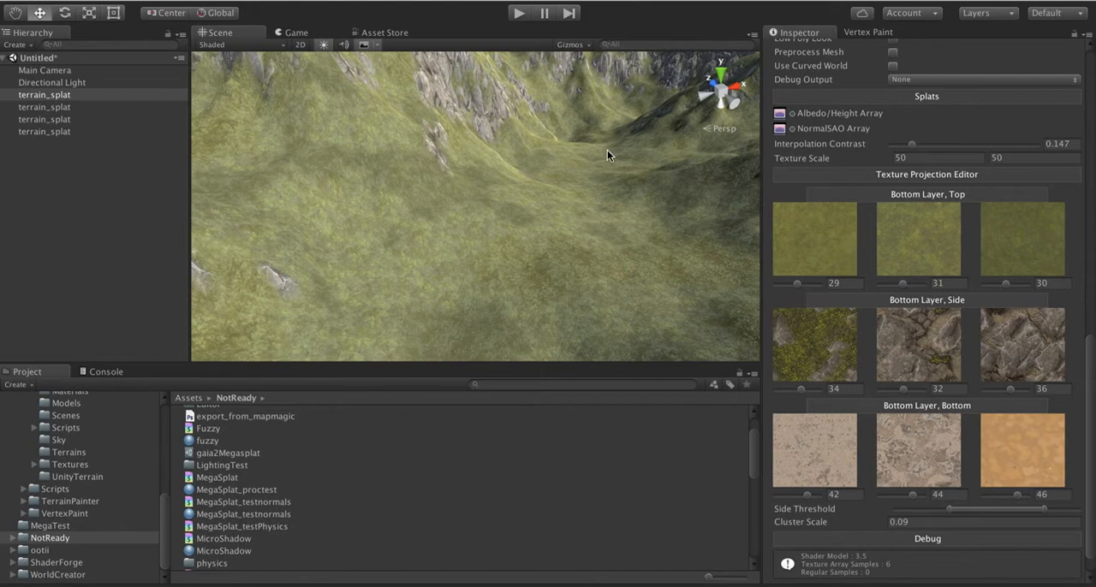
pyautogui.moveTo(607, 154); pyautogui.dragTo(562, 137, button='right')
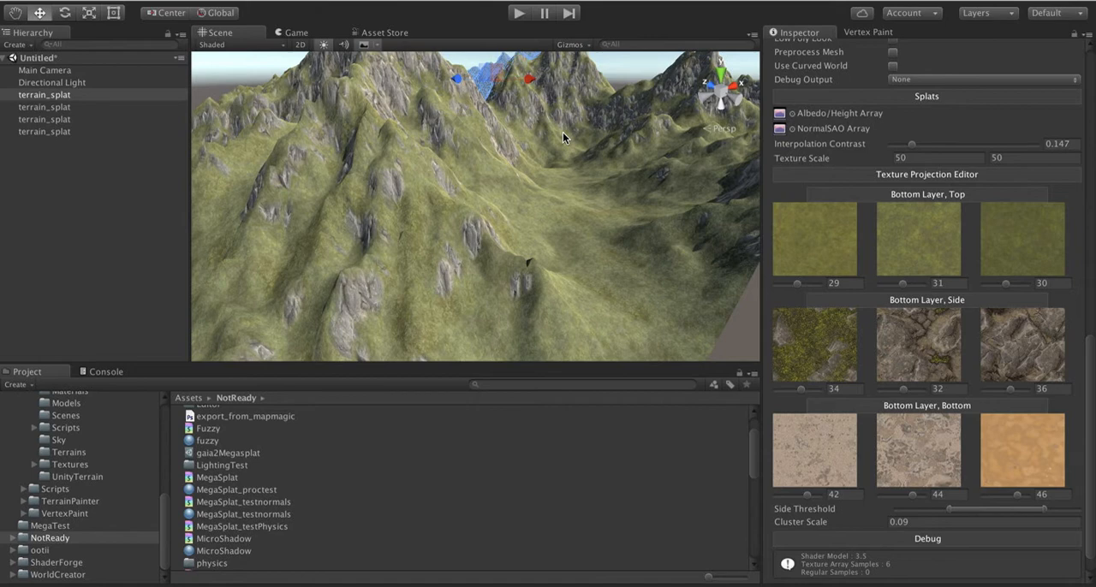
pyautogui.keyDown('alt'); pyautogui.moveTo(565, 159); pyautogui.dragTo(427, 185); pyautogui.keyUp('alt')
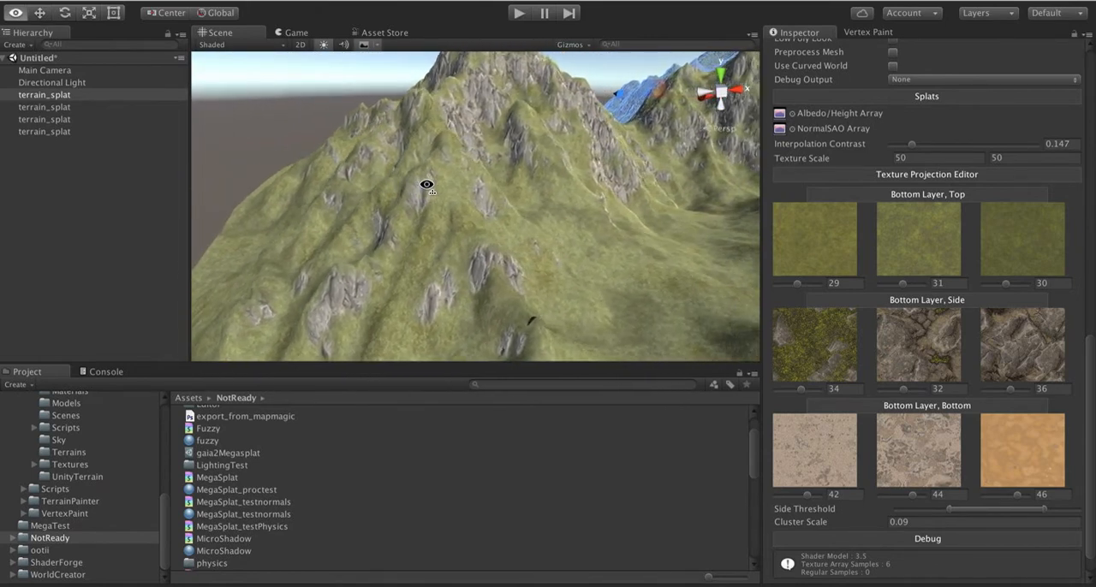
pyautogui.press('w')
pyautogui.moveTo(426, 185); pyautogui.dragTo(437, 183, button='right')
pyautogui.press('s')
pyautogui.scroll(3, 993, 342)
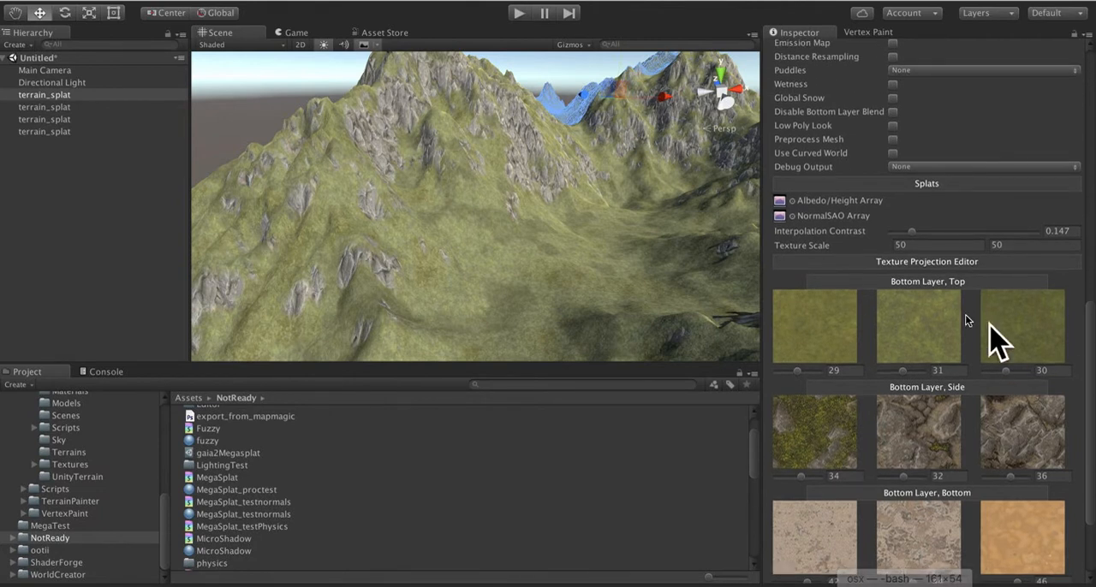
pyautogui.scroll(-4, 868, 424)
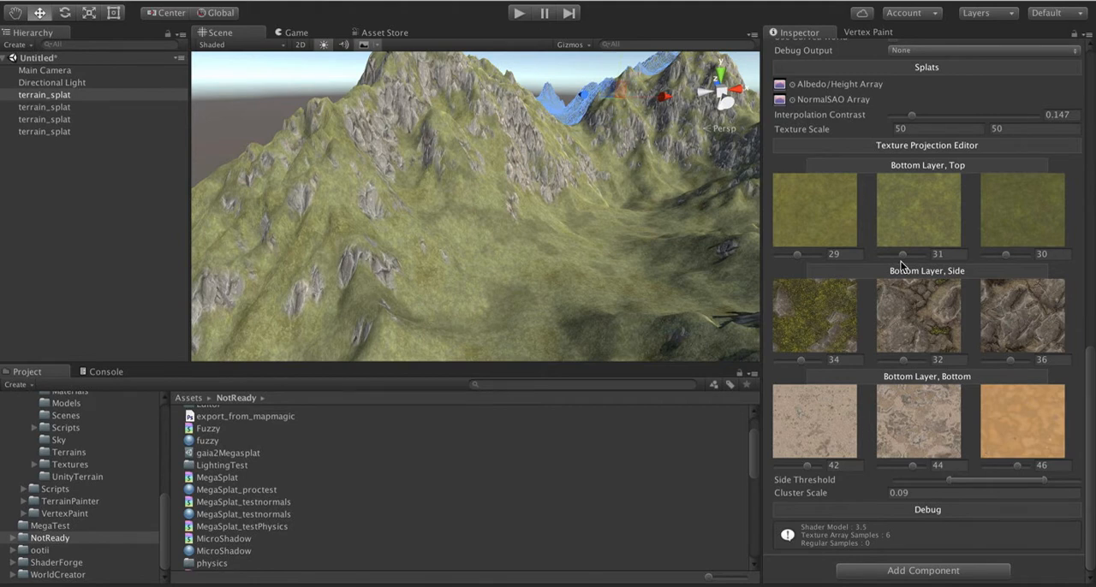
# Step: Switch the Layer Mode to Two Layer and set the Top Layer Texturing to Project 3 Way
pyautogui.scroll(10, 901, 266)
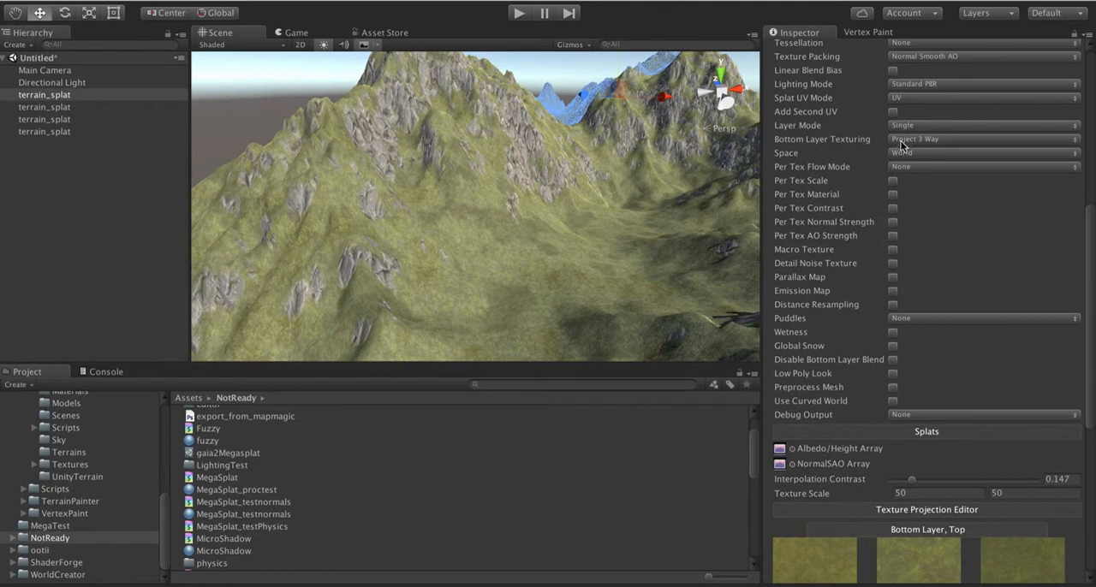
pyautogui.click(903, 127)
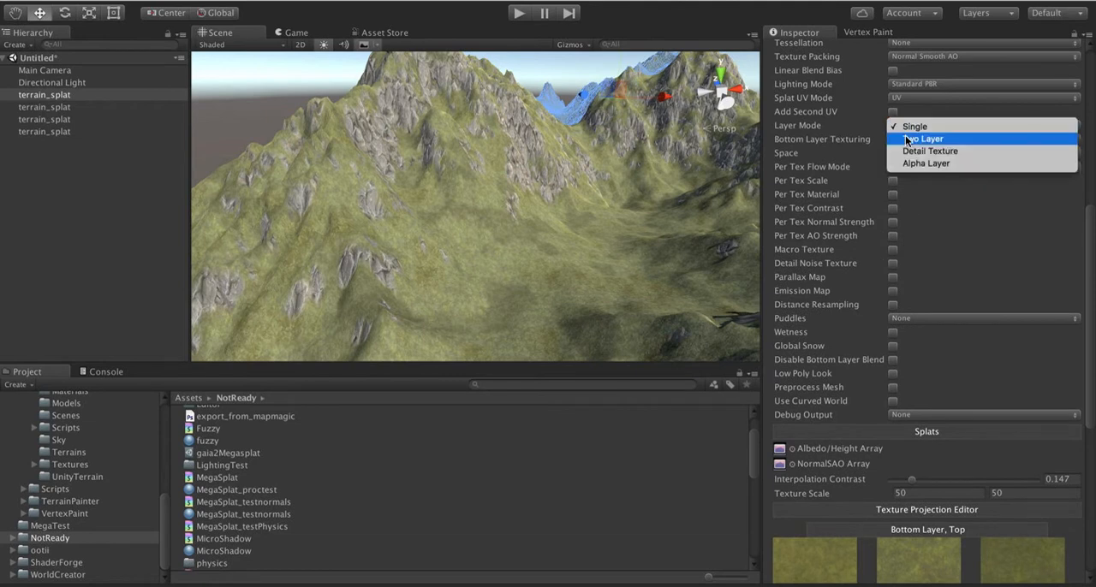
pyautogui.click(906, 140)
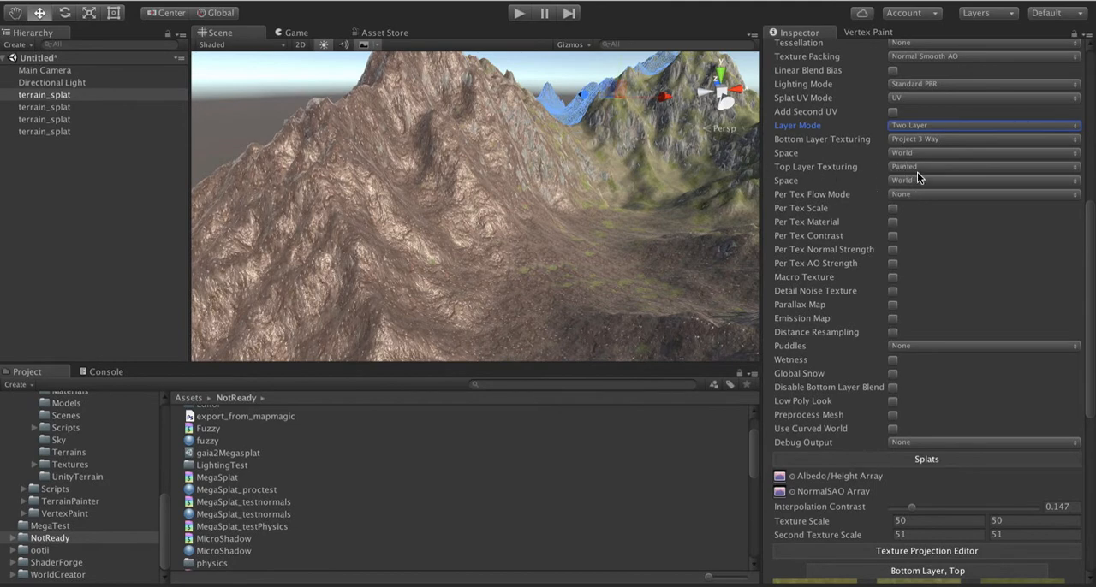
pyautogui.keyDown('alt'); pyautogui.moveTo(575, 213); pyautogui.dragTo(486, 187); pyautogui.keyUp('alt')
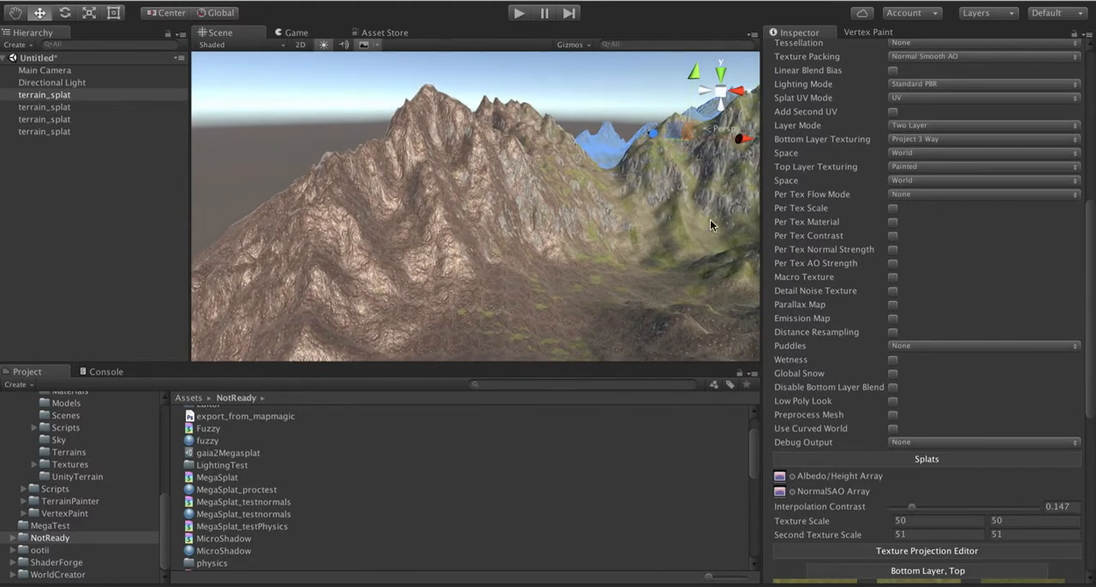
pyautogui.click(918, 166)
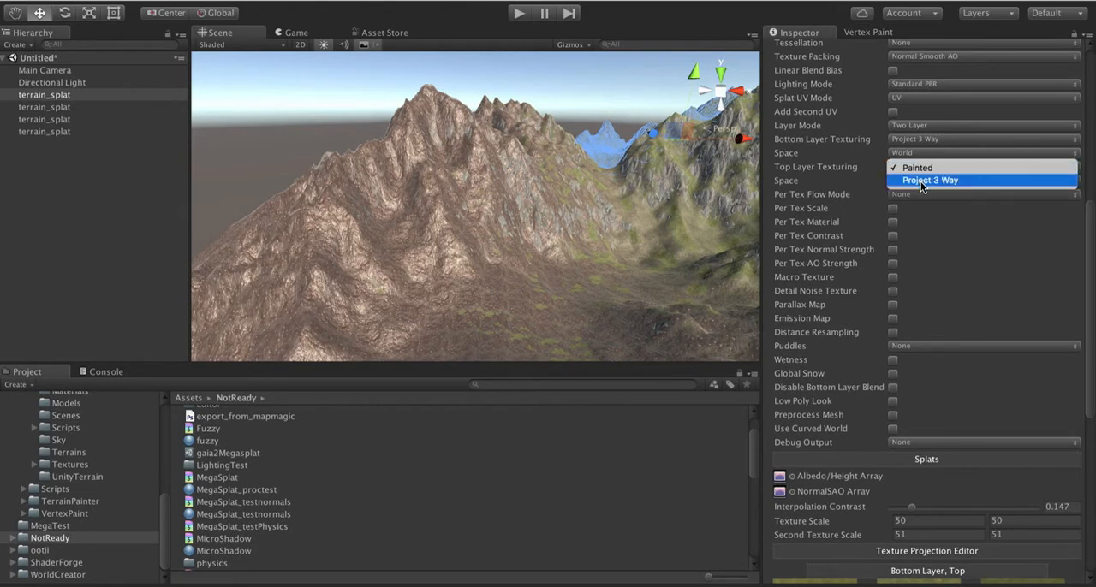
pyautogui.click(922, 181)
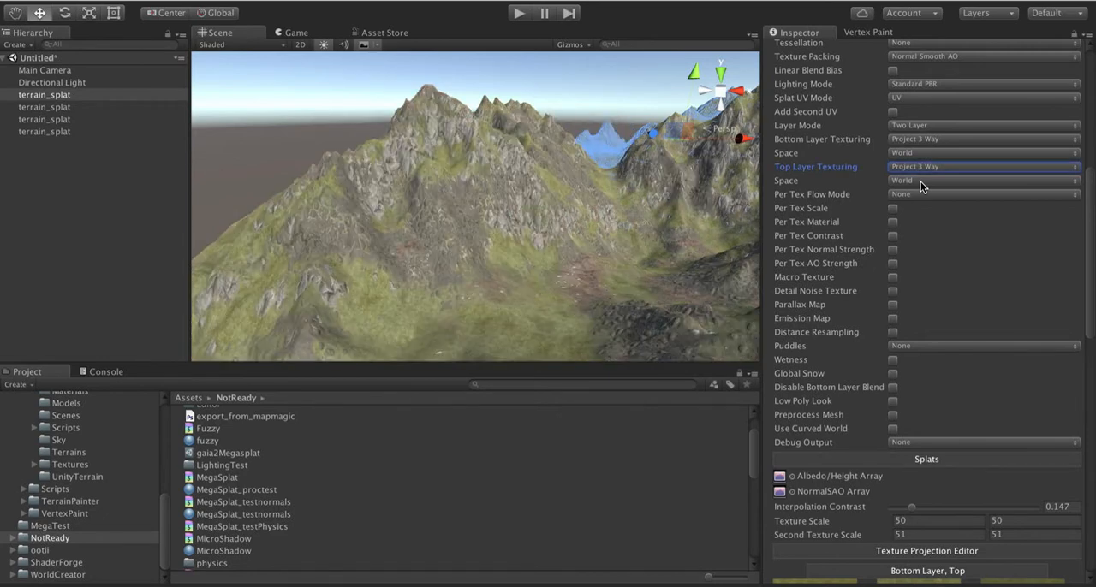
# Step: Shift the top layer's Side Threshold range slightly lower in the texture projection settings
pyautogui.scroll(-10, 936, 288)
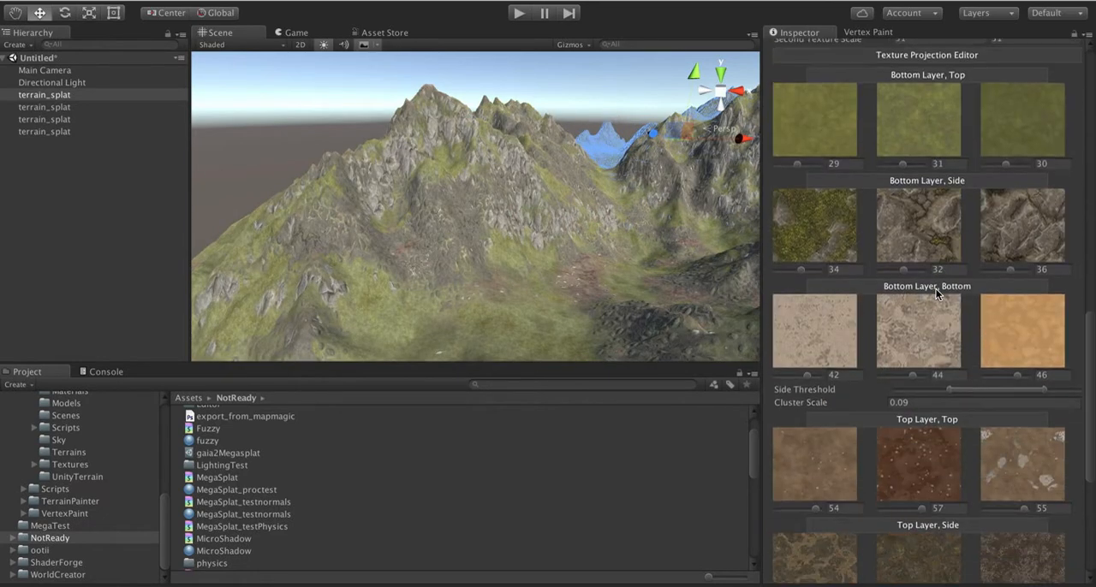
pyautogui.scroll(-5, 936, 294)
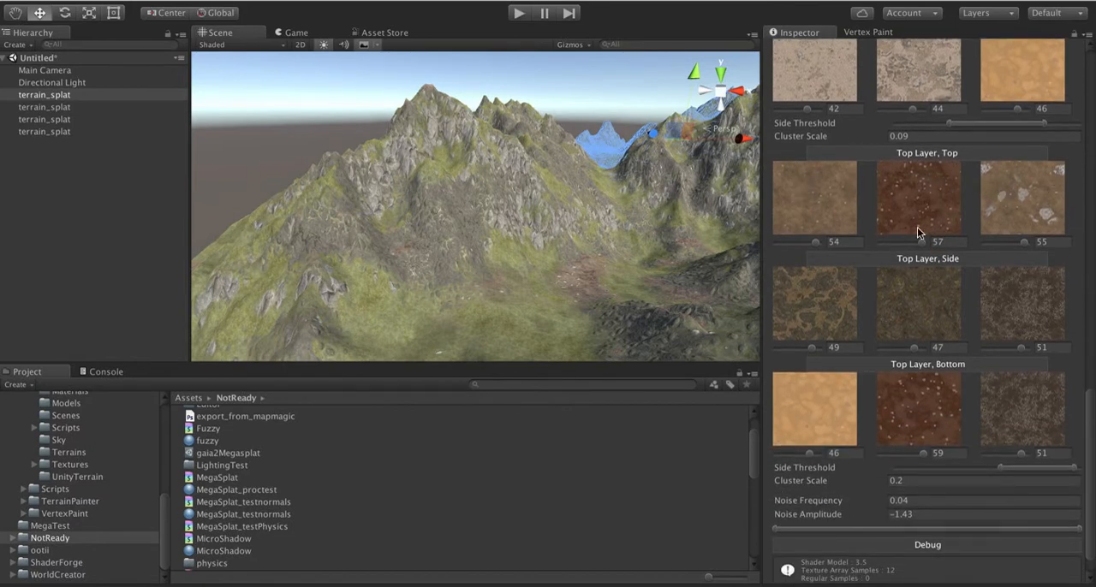
pyautogui.scroll(-2, 984, 420)
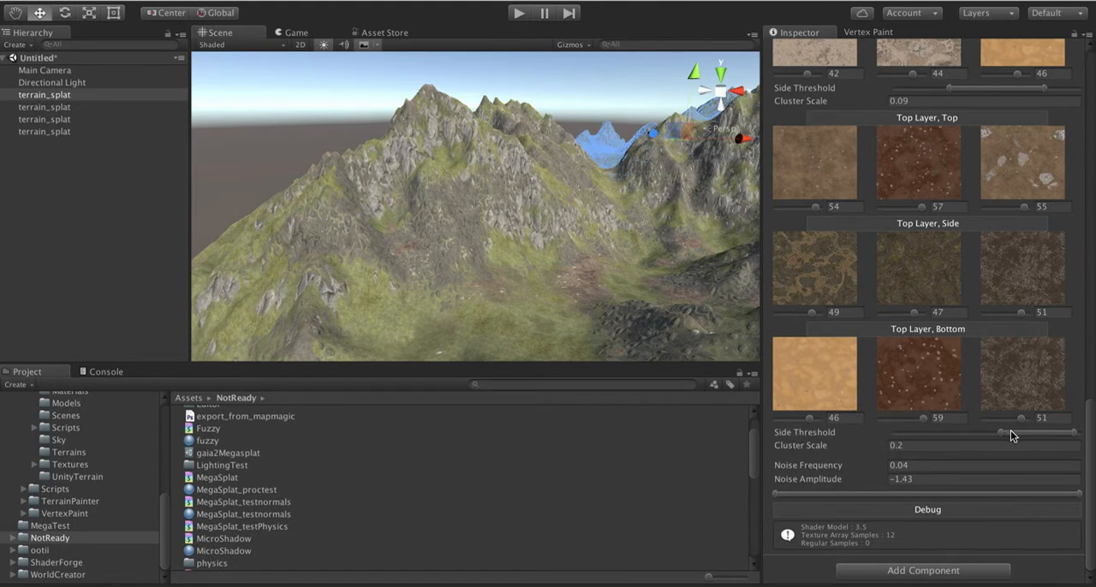
pyautogui.moveTo(1010, 430)
pyautogui.mouseDown()
pyautogui.moveTo(975, 432)
pyautogui.moveTo(1002, 433)
pyautogui.mouseUp()
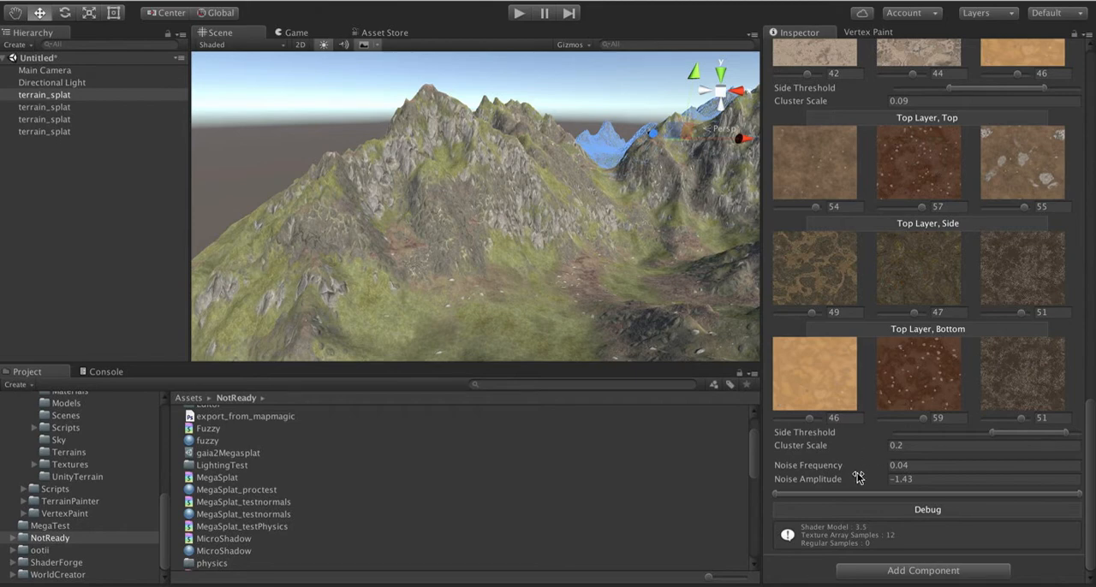
# Step: Try a Noise Amplitude of 2 for the blend between the two terrain layers
pyautogui.keyDown('alt'); pyautogui.moveTo(400, 143); pyautogui.dragTo(509, 191); pyautogui.keyUp('alt')
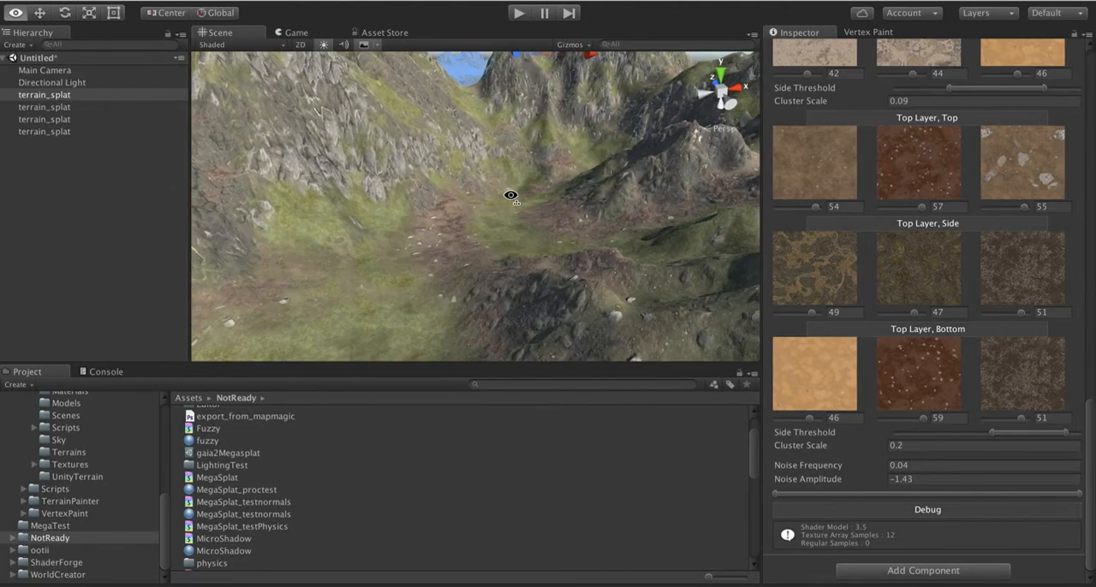
pyautogui.click(914, 468)
pyautogui.click(928, 480)
pyautogui.write('2')
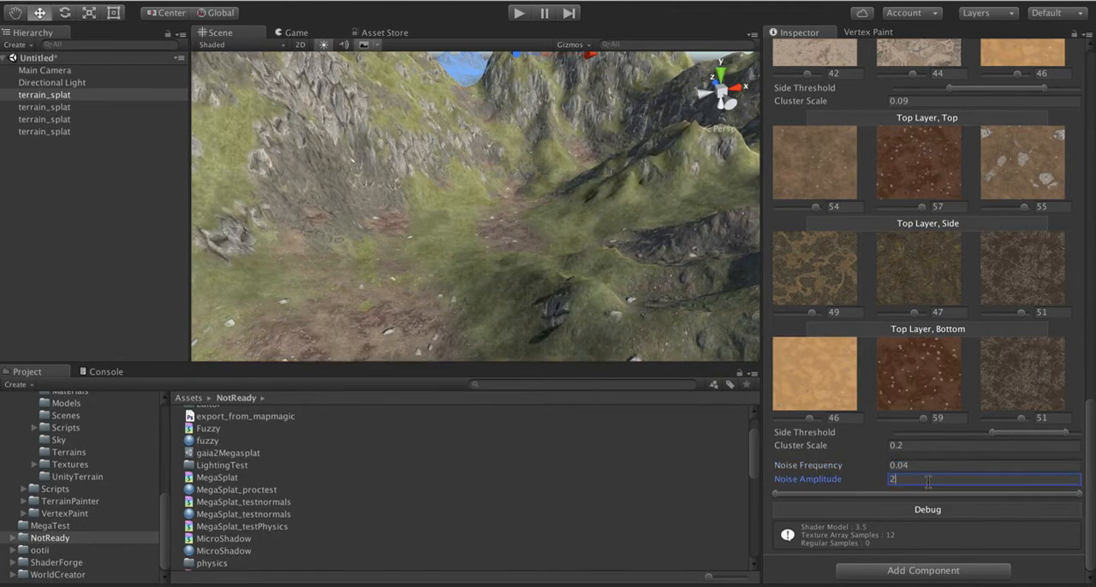
# Step: Try a Noise Frequency of 1 on the terrain, then 0.05, and return it to 0.04
pyautogui.click(919, 467)
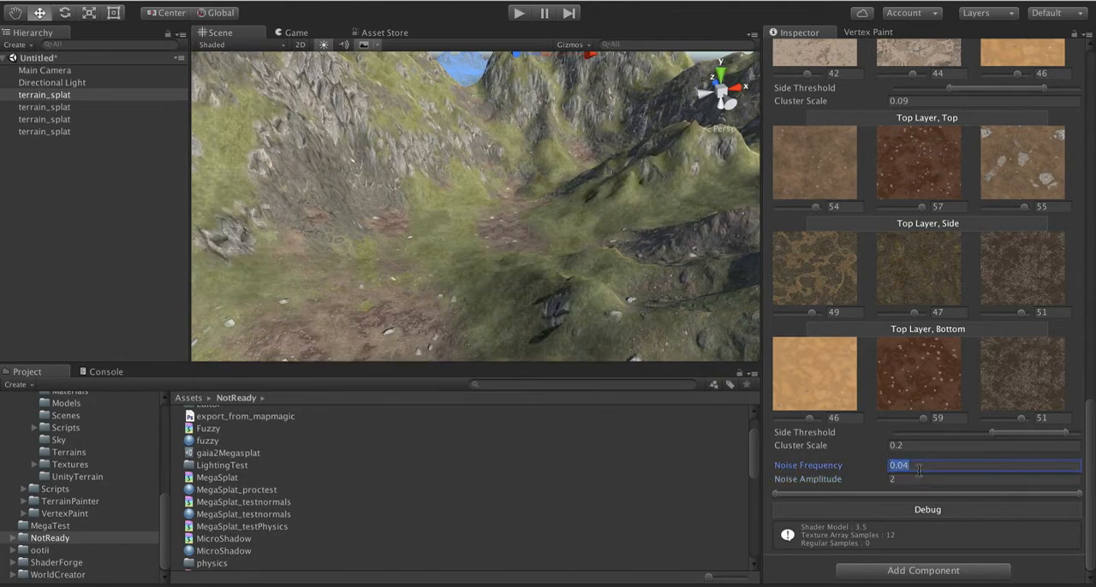
pyautogui.click(924, 469)
pyautogui.keyDown('alt'); pyautogui.moveTo(400, 174); pyautogui.dragTo(462, 190); pyautogui.keyUp('alt')
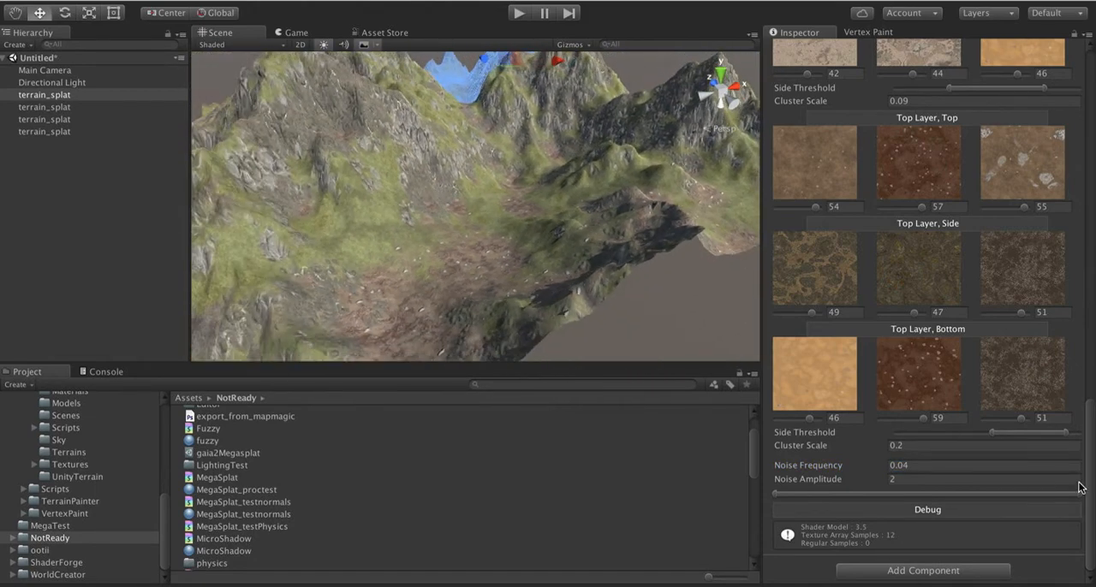
pyautogui.click(936, 465)
pyautogui.write('1')
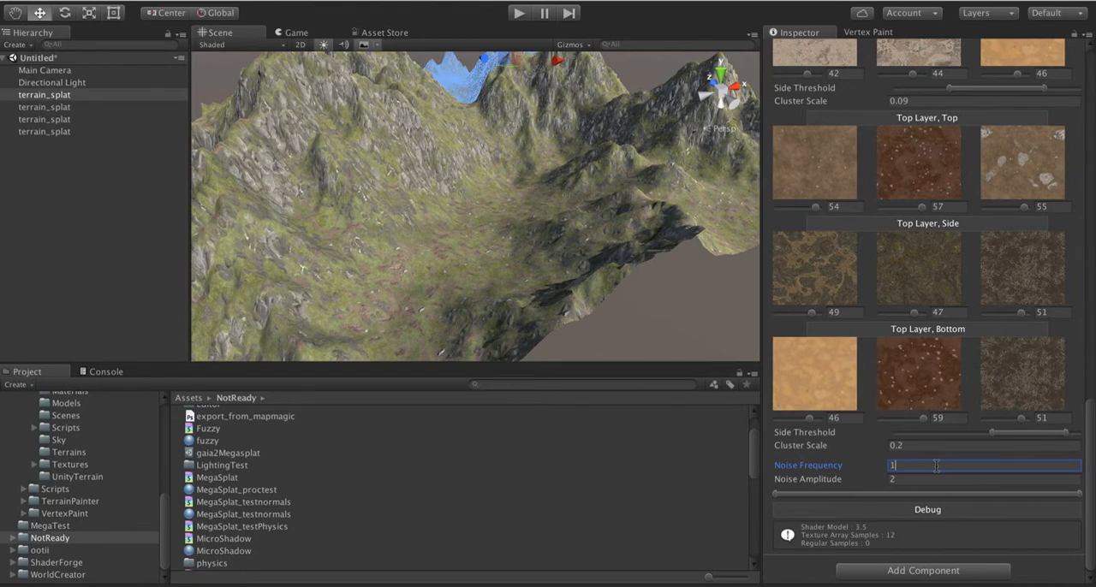
pyautogui.moveTo(463, 296); pyautogui.dragTo(479, 313, button='right')
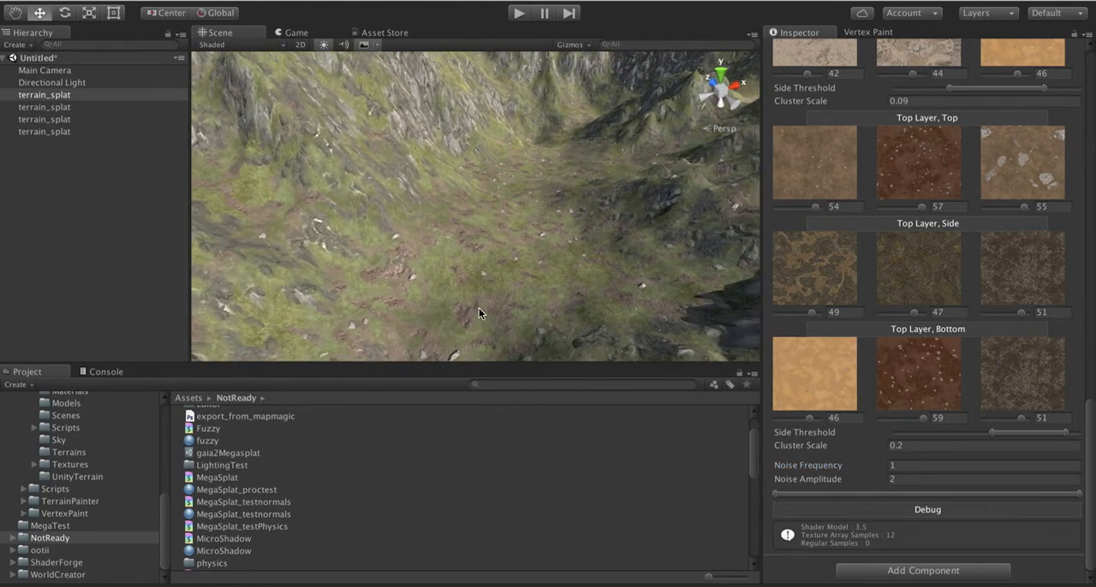
pyautogui.click(912, 466)
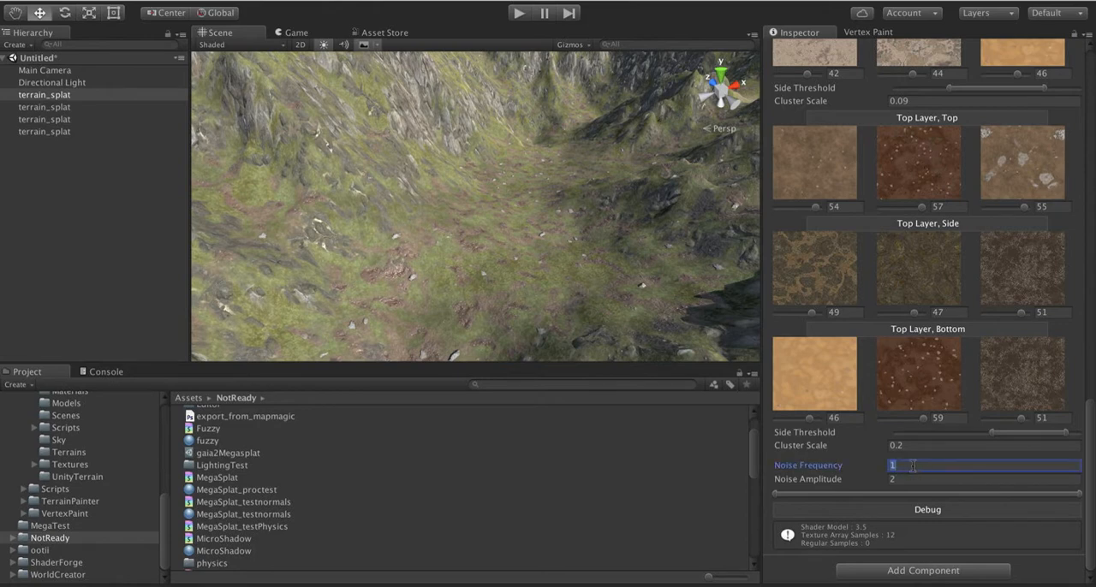
pyautogui.write('.05')
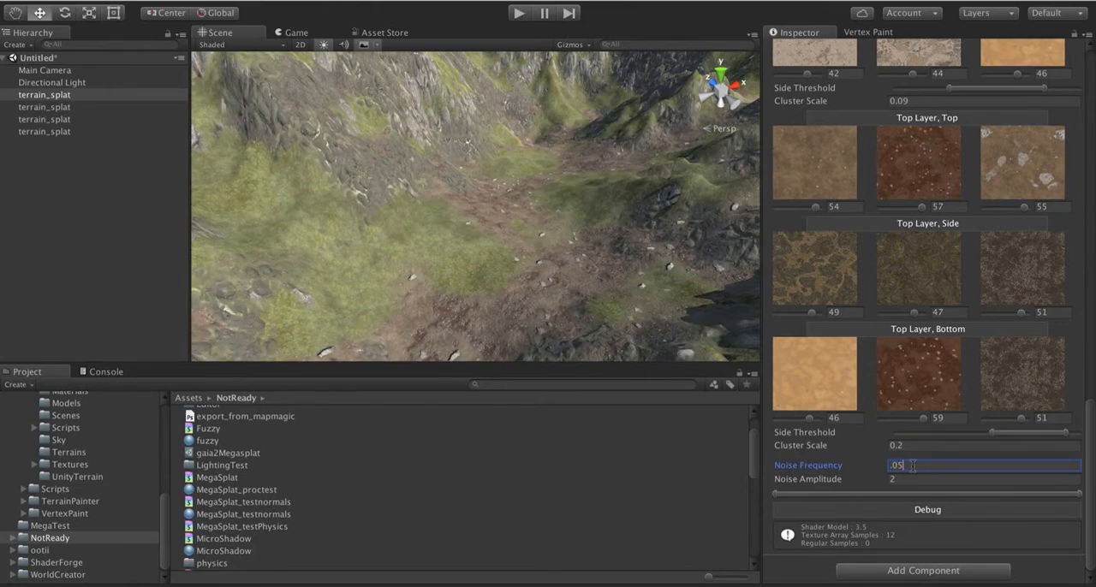
pyautogui.press('BackSpace')
pyautogui.write('4')
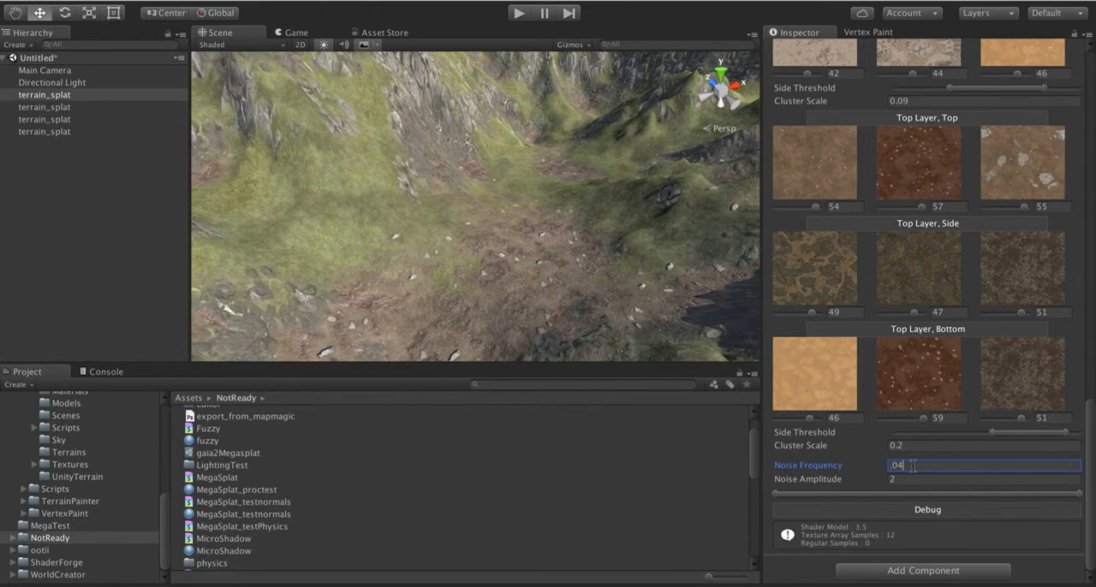
# Step: Set the Noise Amplitude to 1.5, trying 0.39 and 1.04 on the way
pyautogui.keyDown('alt'); pyautogui.moveTo(350, 240); pyautogui.dragTo(453, 221); pyautogui.keyUp('alt')
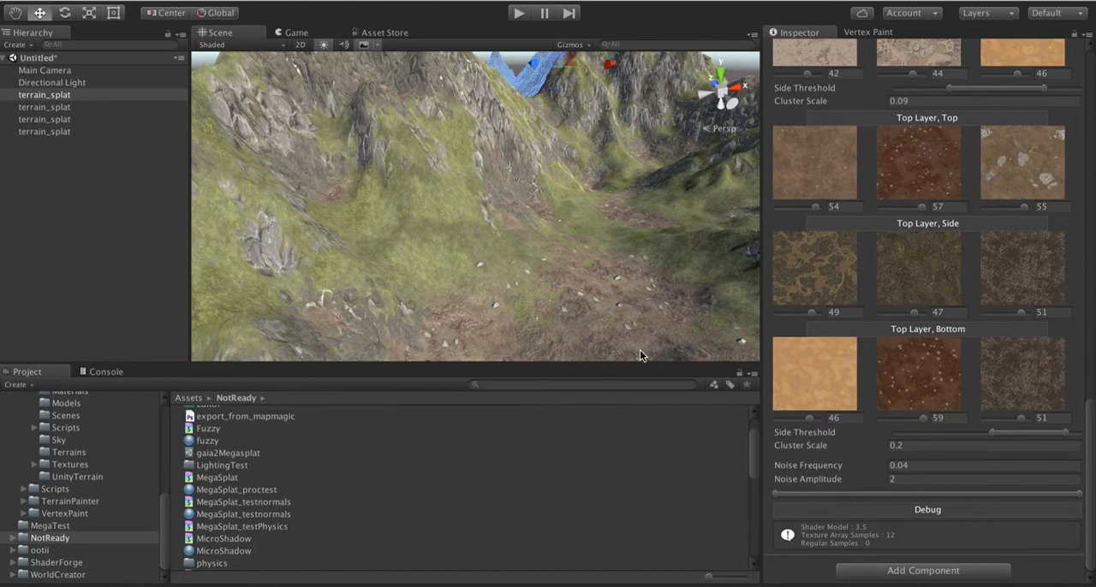
pyautogui.click(901, 482)
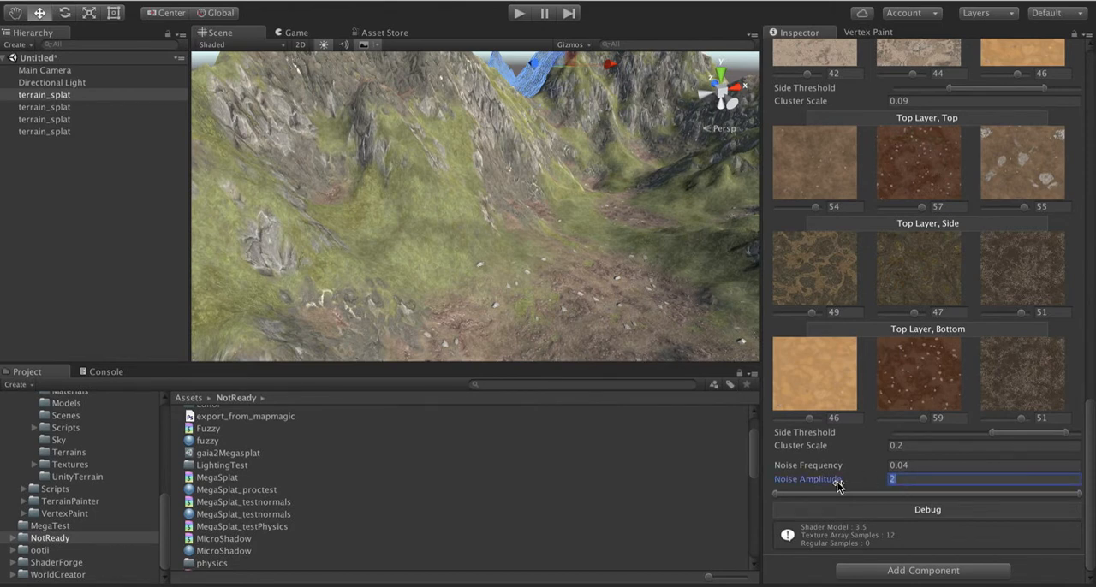
pyautogui.moveTo(839, 486)
pyautogui.mouseDown()
pyautogui.moveTo(752, 478)
pyautogui.moveTo(933, 473)
pyautogui.moveTo(776, 470)
pyautogui.mouseUp()
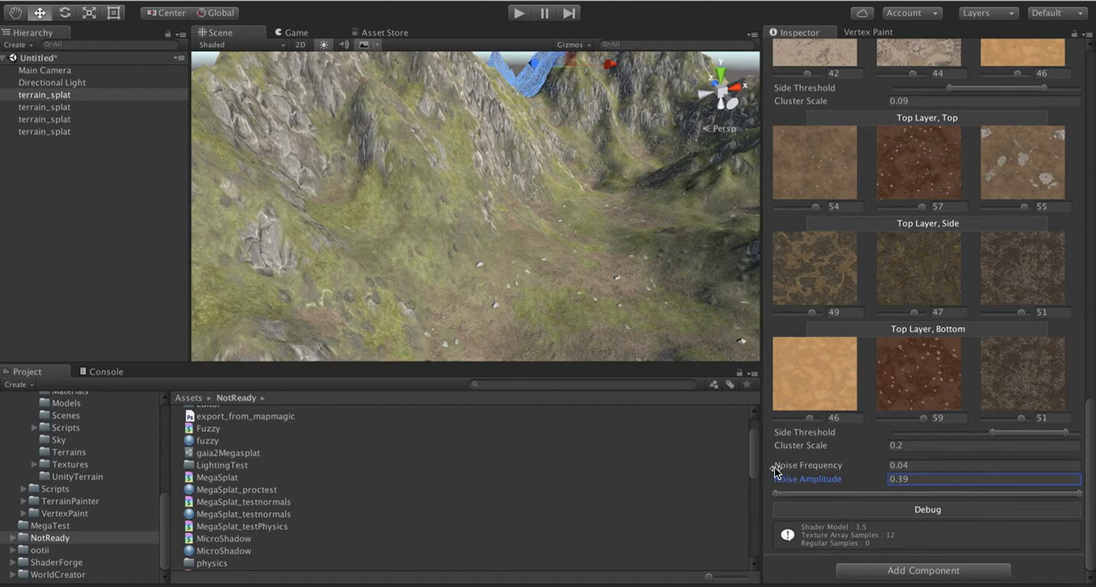
pyautogui.moveTo(776, 470)
pyautogui.mouseDown()
pyautogui.moveTo(648, 468)
pyautogui.moveTo(662, 471)
pyautogui.moveTo(617, 484)
pyautogui.moveTo(869, 476)
pyautogui.moveTo(775, 477)
pyautogui.mouseUp()
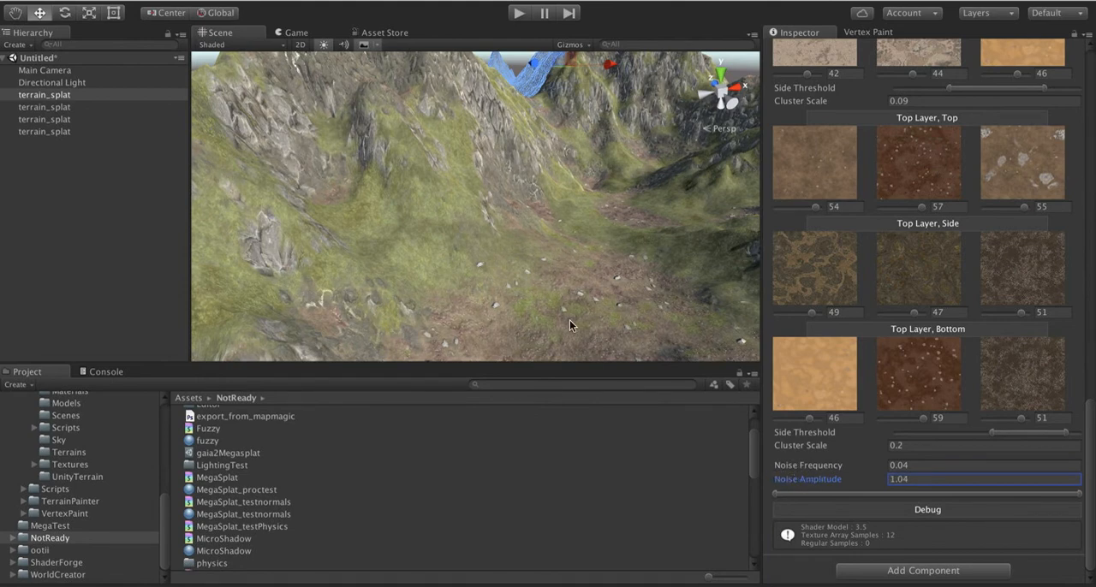
pyautogui.moveTo(570, 319); pyautogui.dragTo(600, 328, button='right')
pyautogui.click(913, 479)
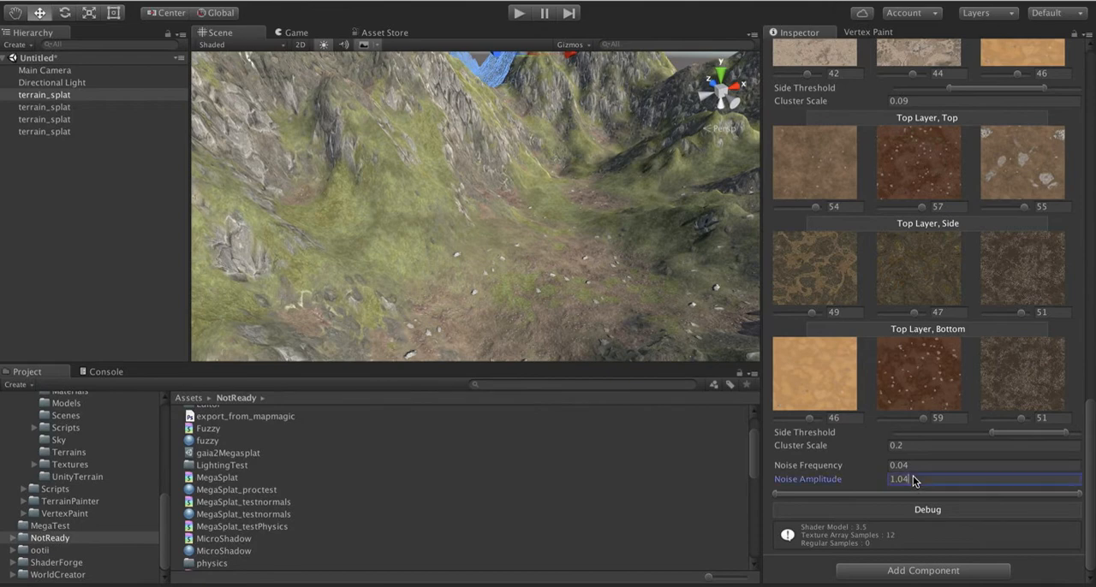
pyautogui.write('1.5')
pyautogui.moveTo(464, 311); pyautogui.dragTo(523, 317, button='right')
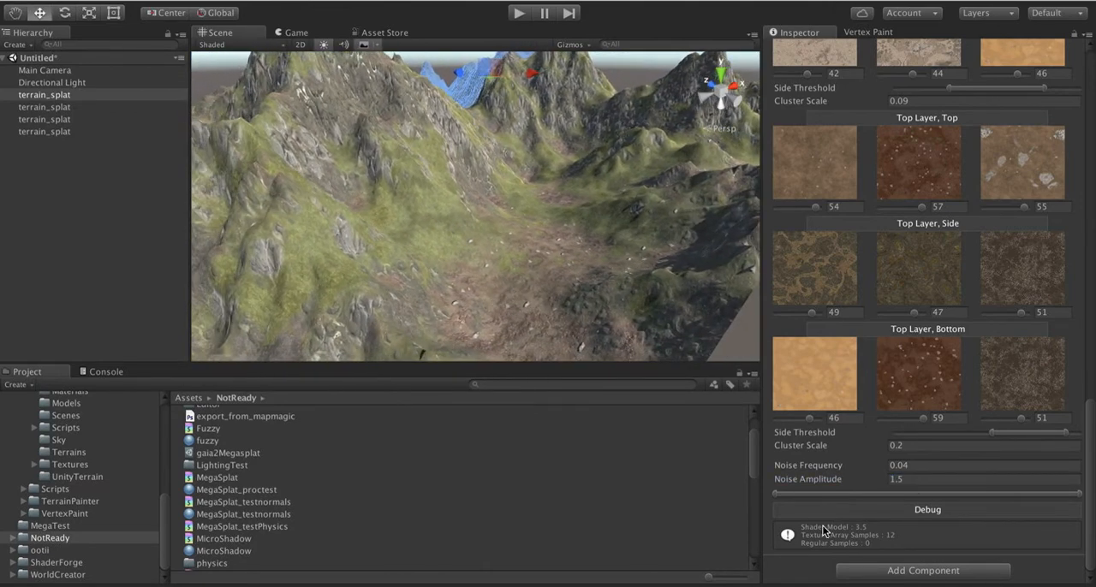
# Step: Try different lower and upper limits of the noise blend range, then narrow it to the high end
pyautogui.click(779, 494)
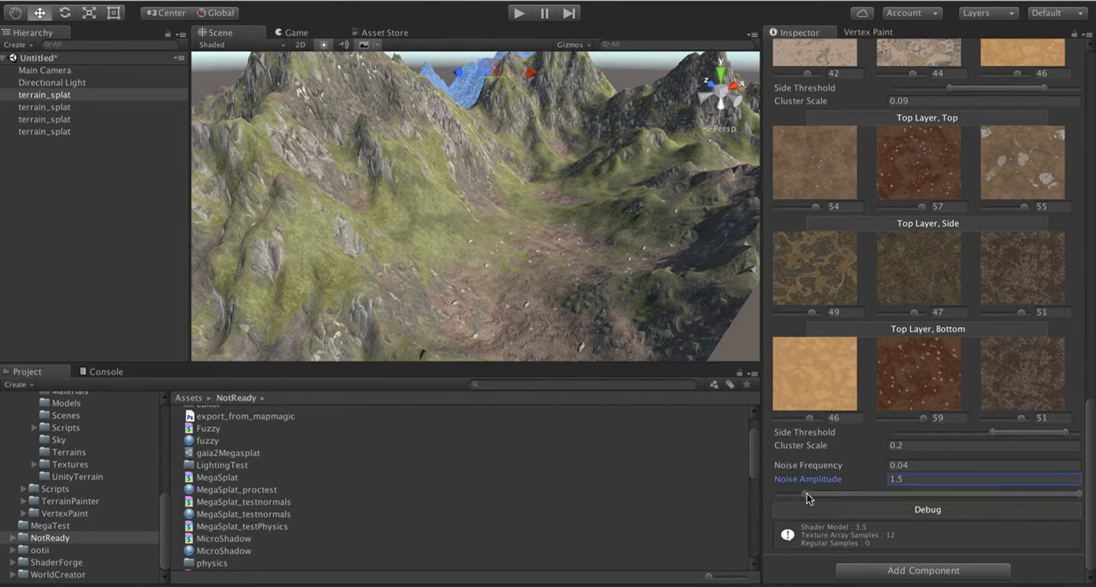
pyautogui.moveTo(846, 491)
pyautogui.mouseDown()
pyautogui.moveTo(892, 494)
pyautogui.moveTo(668, 495)
pyautogui.mouseUp()
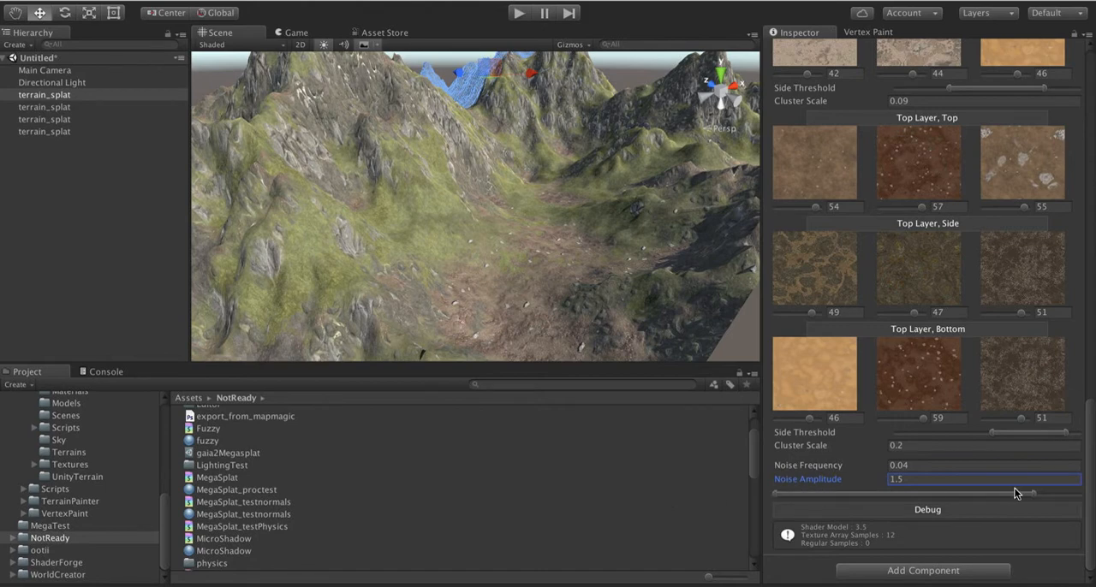
pyautogui.moveTo(1033, 497)
pyautogui.mouseDown()
pyautogui.moveTo(786, 496)
pyautogui.moveTo(1085, 494)
pyautogui.mouseUp()
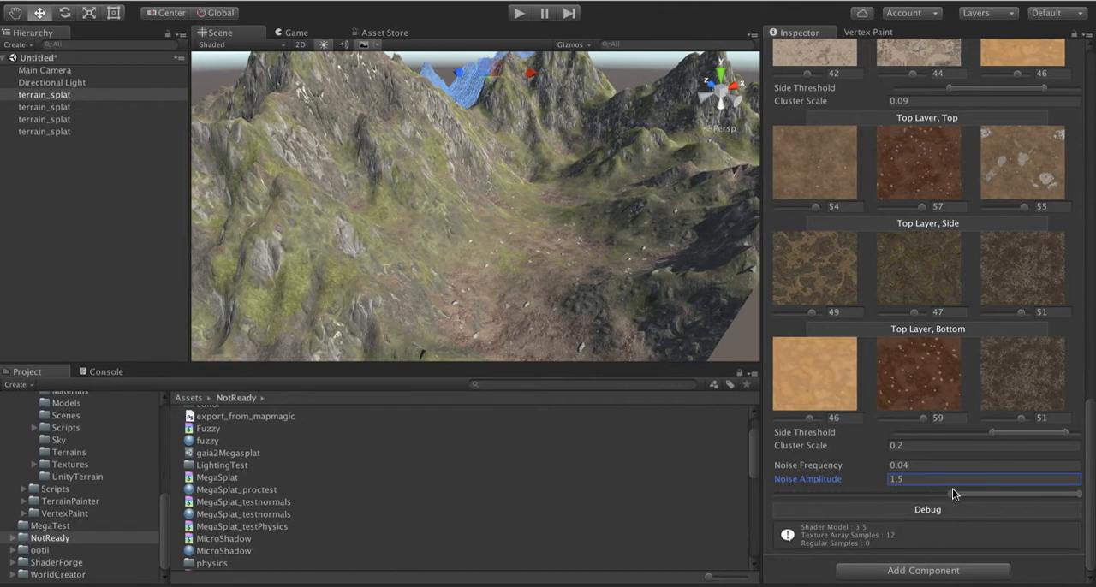
pyautogui.moveTo(952, 489); pyautogui.dragTo(1055, 489)
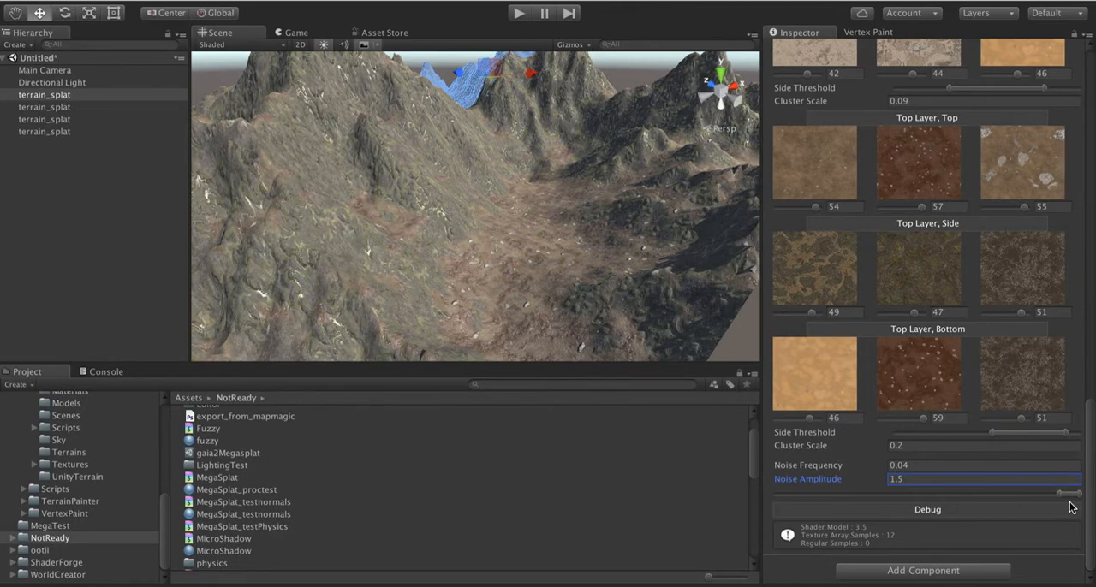
pyautogui.moveTo(1070, 499)
pyautogui.mouseDown()
pyautogui.moveTo(700, 501)
pyautogui.moveTo(1040, 489)
pyautogui.moveTo(526, 531)
pyautogui.moveTo(1093, 483)
pyautogui.moveTo(566, 512)
pyautogui.moveTo(919, 519)
pyautogui.moveTo(604, 538)
pyautogui.moveTo(1070, 509)
pyautogui.mouseUp()
# Step: Shift the top layer's Side Threshold range further down
pyautogui.moveTo(1010, 436)
pyautogui.mouseDown()
pyautogui.moveTo(986, 431)
pyautogui.moveTo(999, 433)
pyautogui.mouseUp()
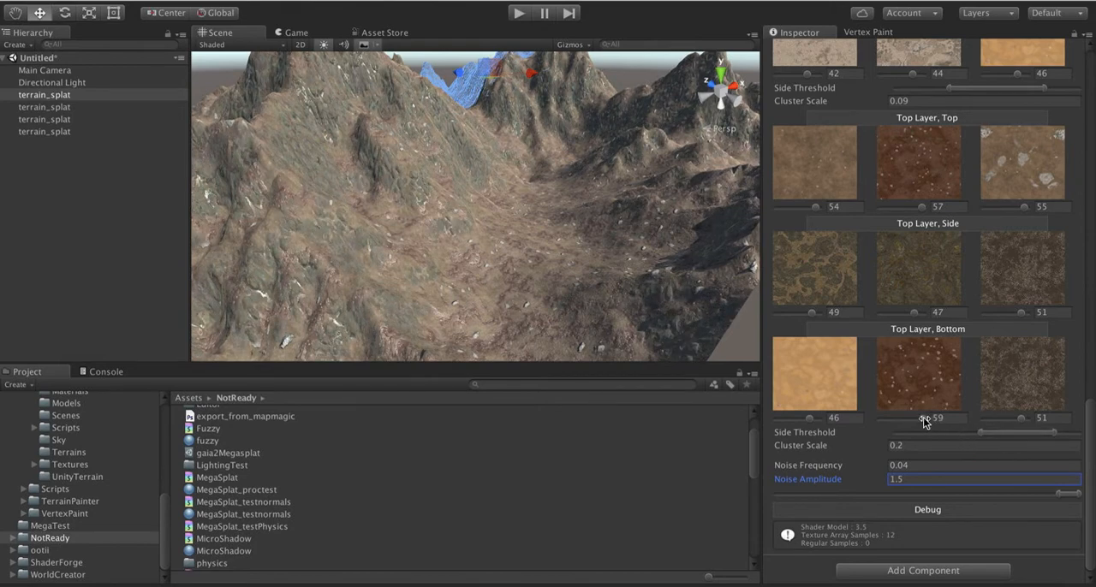
pyautogui.moveTo(924, 419); pyautogui.dragTo(924, 419)
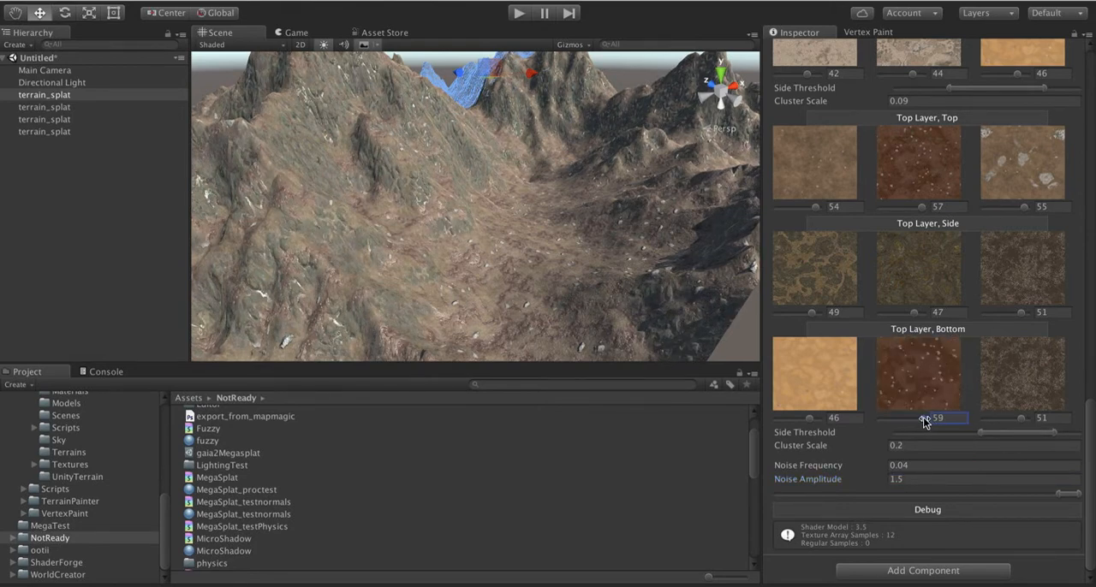
# Step: Set the top layer's middle side texture to 48 and its middle top texture to 58
pyautogui.click(914, 314)
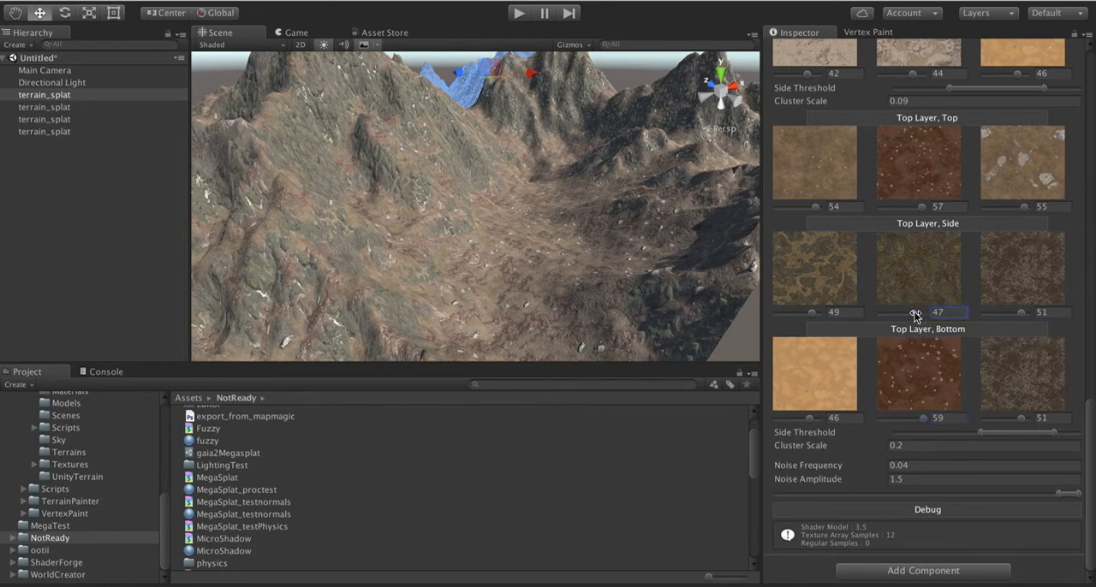
pyautogui.moveTo(915, 316); pyautogui.dragTo(915, 314)
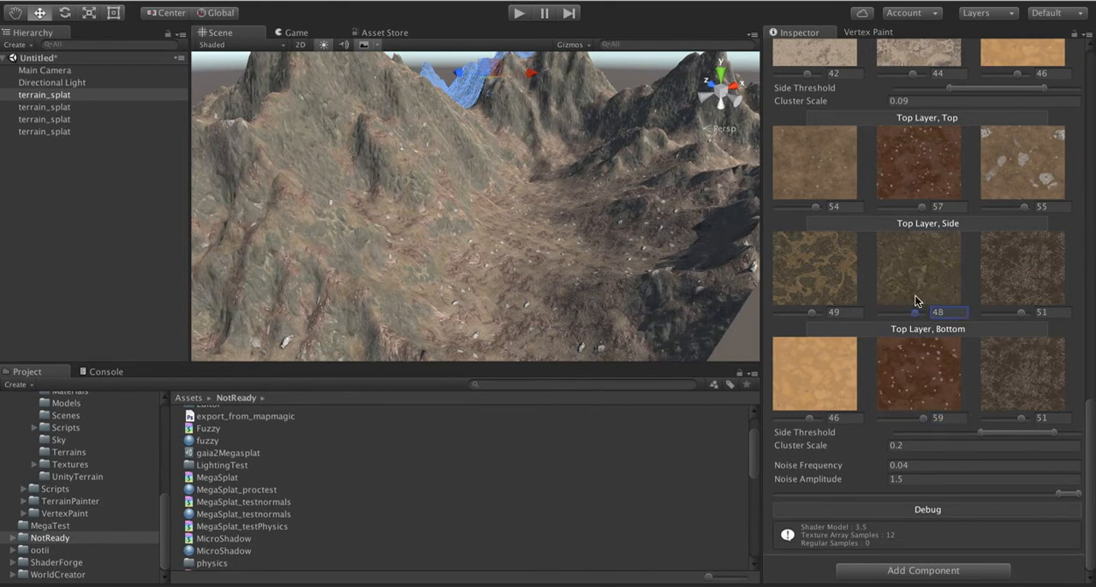
pyautogui.click(919, 207)
pyautogui.moveTo(918, 207); pyautogui.dragTo(920, 206)
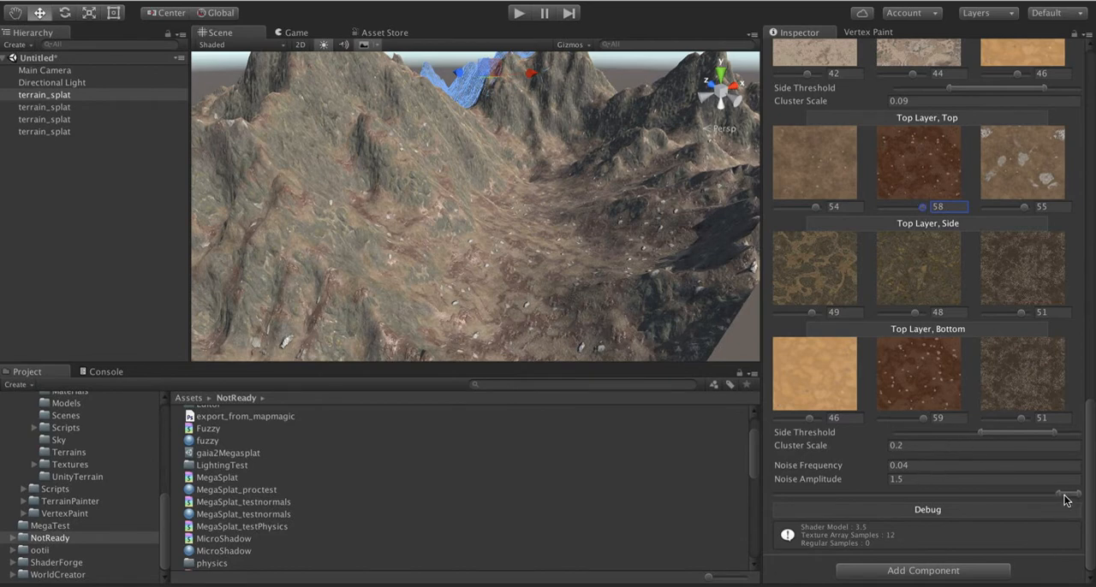
# Step: Widen the noise blend range, moving its lower limit near the minimum and its upper limit close to the high end
pyautogui.moveTo(1062, 495); pyautogui.dragTo(788, 496)
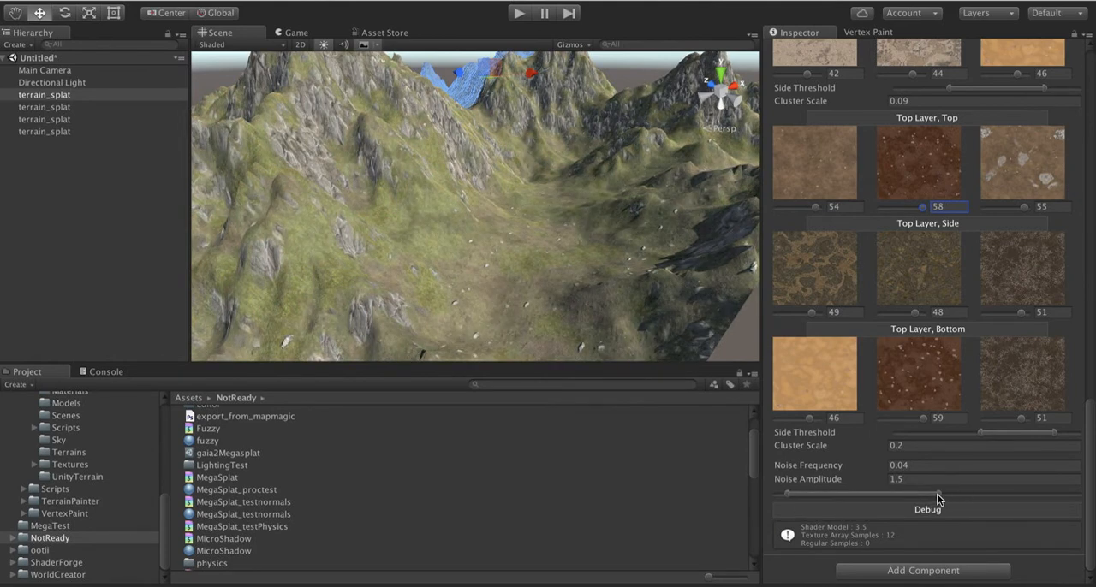
pyautogui.moveTo(937, 494); pyautogui.dragTo(1025, 494)
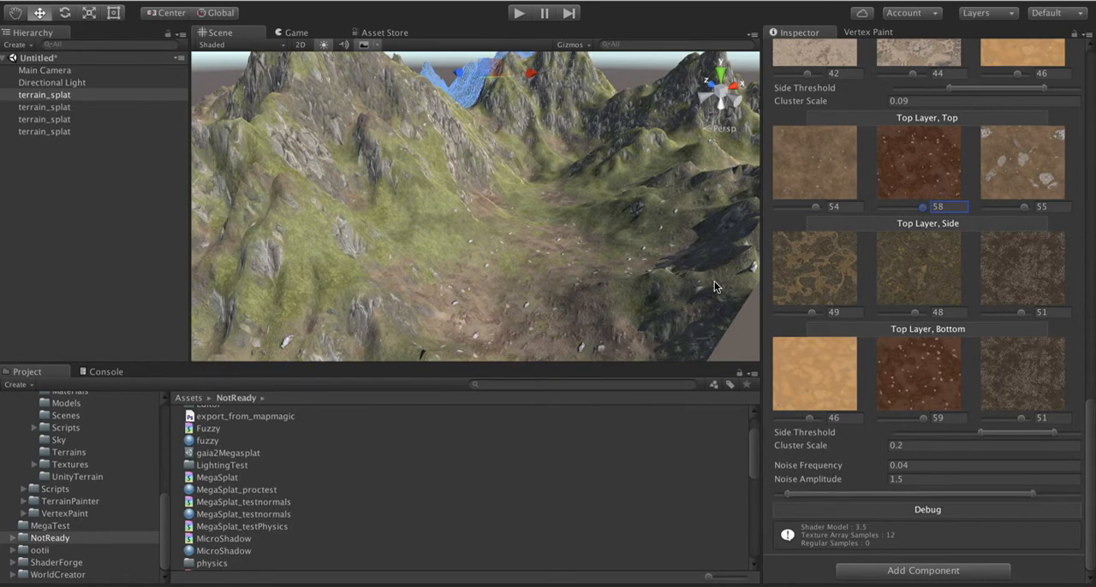
# Step: Inspect the grass and dirt blending across the valley floor, and clear the mesh selection to hide the wireframe
pyautogui.press('alt')
pyautogui.keyDown('alt'); pyautogui.moveTo(539, 232); pyautogui.dragTo(755, 220); pyautogui.keyUp('alt')
pyautogui.scroll(-4, 672, 170)
pyautogui.scroll(-6, 672, 170)
pyautogui.scroll(-4, 381, 147)
pyautogui.scroll(8, 369, 144)
pyautogui.scroll(-8, 554, 187)
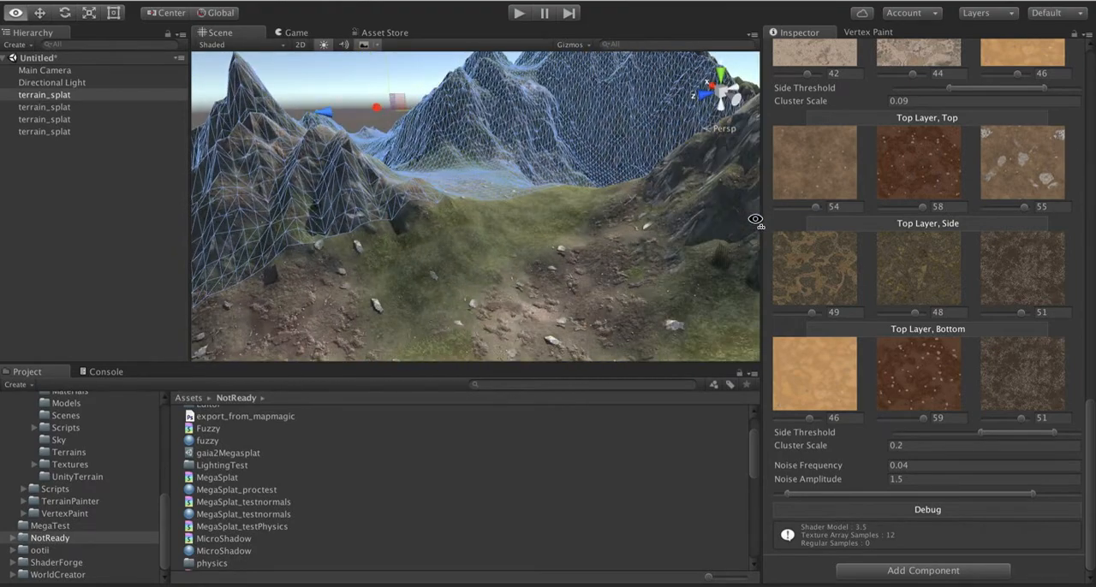
pyautogui.press('s')
pyautogui.moveTo(755, 220); pyautogui.dragTo(756, 219, button='right')
pyautogui.click(312, 100)
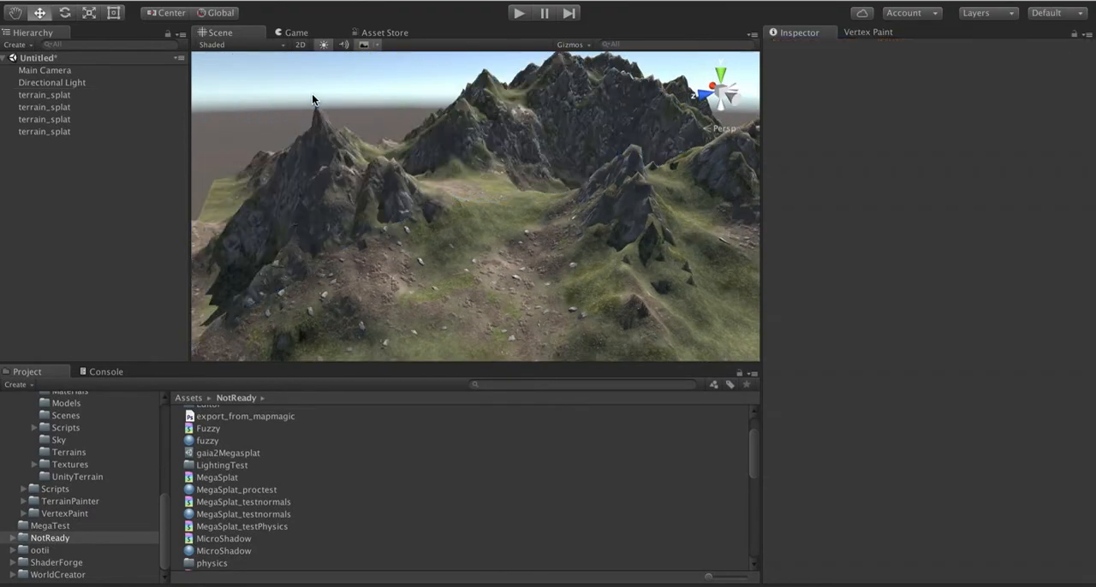
# Step: Examine the texturing of the unselected terrain from afar and up close along its rocky peaks
pyautogui.moveTo(496, 189); pyautogui.dragTo(617, 165, button='right')
pyautogui.press('w')
pyautogui.press('s')
pyautogui.press('w')
pyautogui.press('s')
pyautogui.moveTo(471, 217); pyautogui.dragTo(549, 265, button='right')
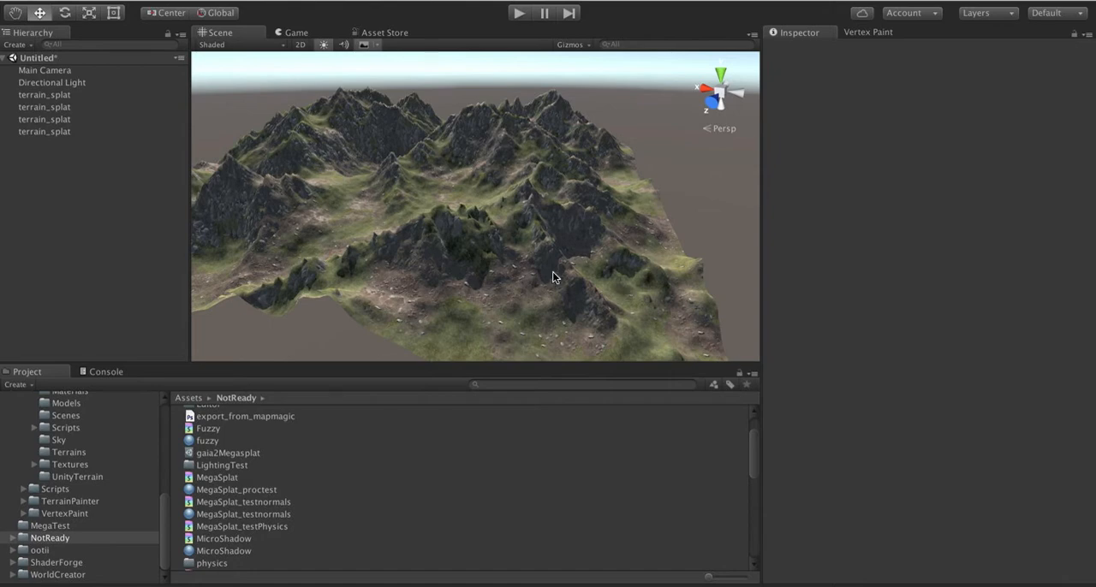
pyautogui.click(492, 269)
pyautogui.click(680, 189)
pyautogui.keyDown('alt'); pyautogui.moveTo(681, 191); pyautogui.dragTo(572, 211); pyautogui.keyUp('alt')
pyautogui.press('a')
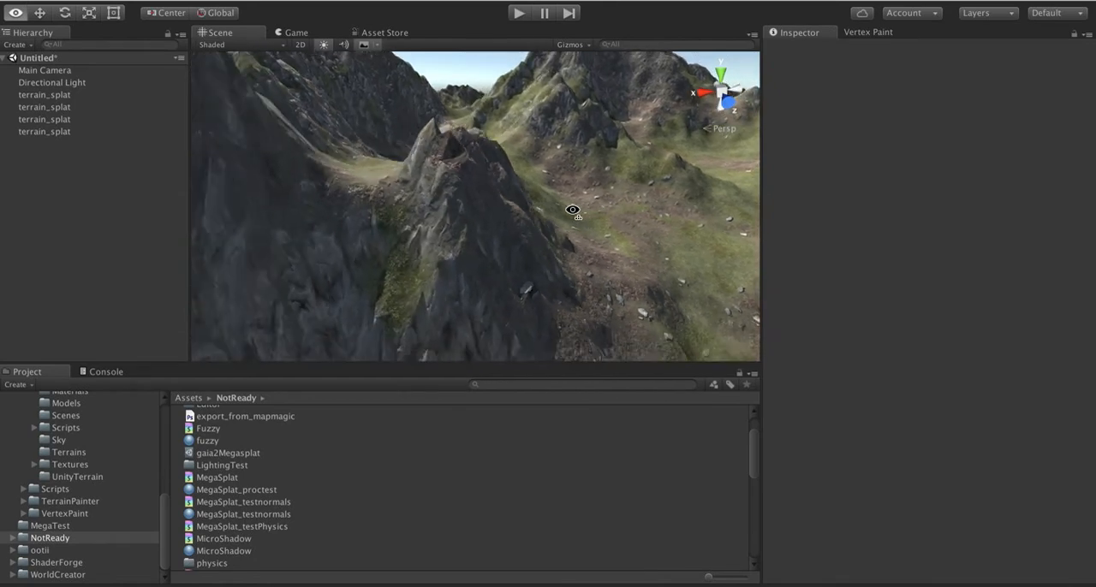
pyautogui.moveTo(573, 211); pyautogui.dragTo(375, 197, button='right')
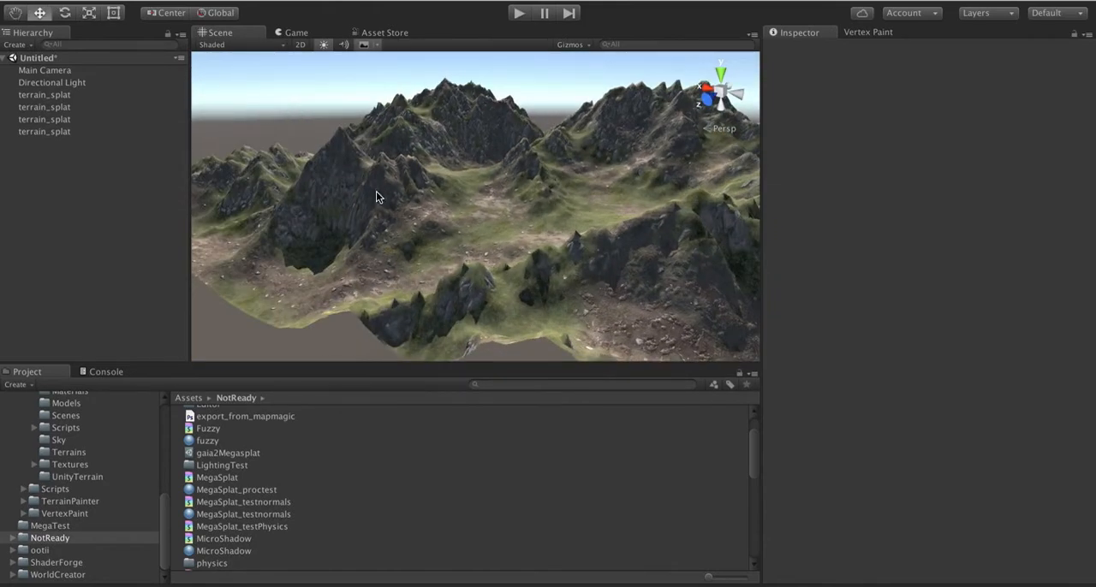
# Step: Select all four terrain_splat meshes and open the Vertex Painter's MegaSplat : Procedural Texturer utility
pyautogui.click(46, 95)
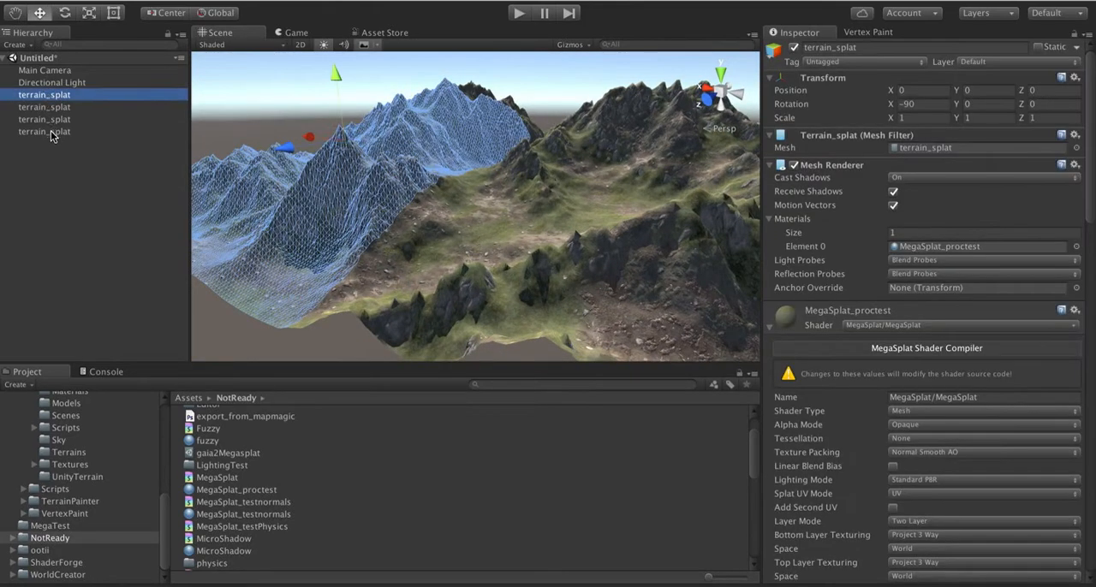
pyautogui.keyDown('shift'); pyautogui.click(51, 131); pyautogui.keyUp('shift')
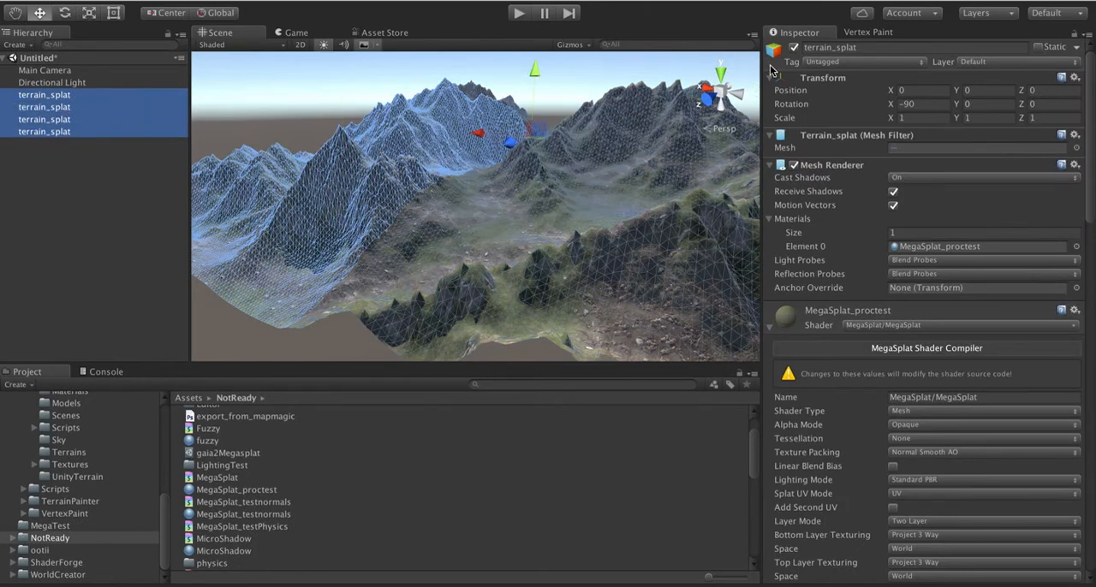
pyautogui.click(863, 31)
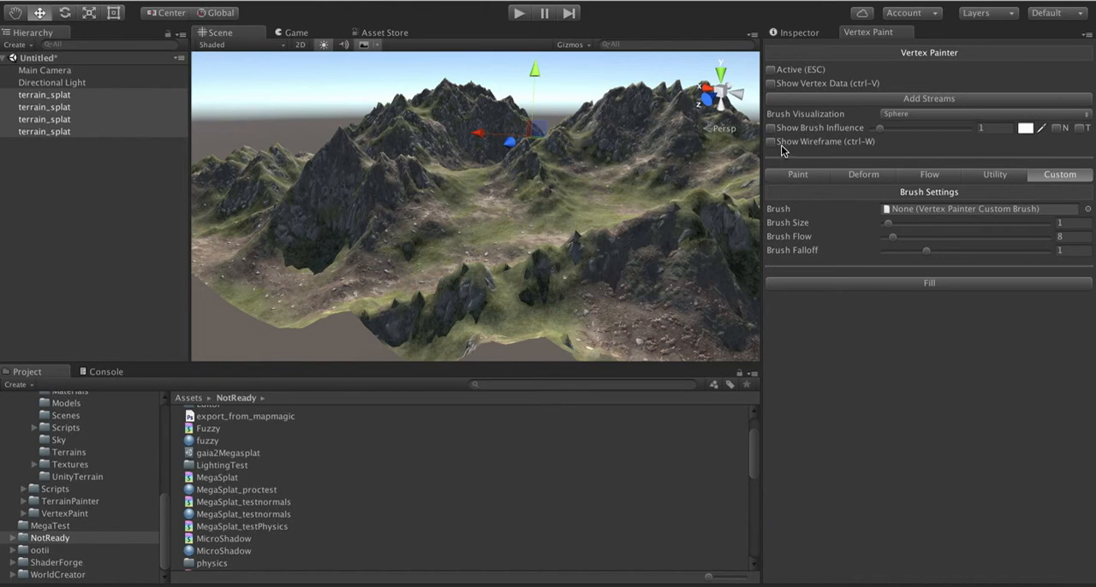
pyautogui.click(1009, 175)
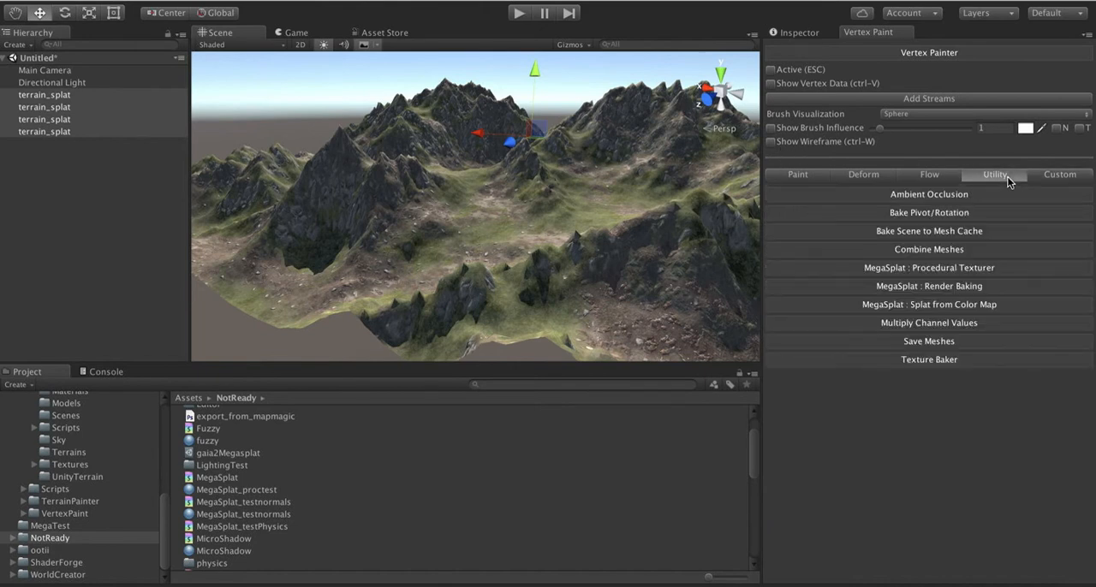
pyautogui.click(917, 269)
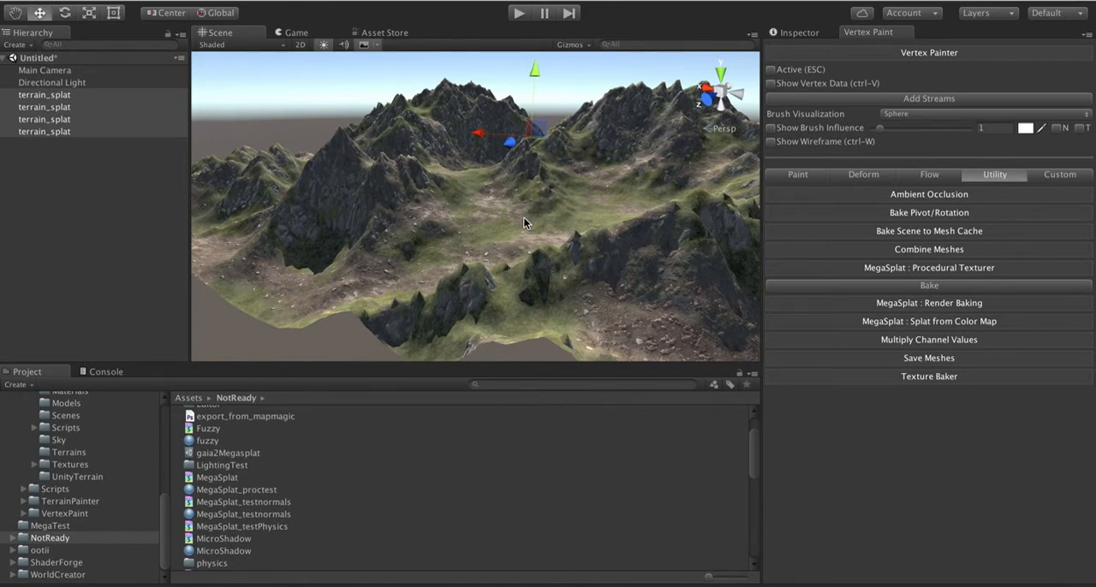
# Step: Examine the selected terrain's cliffs, slopes and valleys from several sides with the Procedural Texturer's Bake option open
pyautogui.keyDown('alt'); pyautogui.moveTo(523, 217); pyautogui.dragTo(762, 182); pyautogui.keyUp('alt')
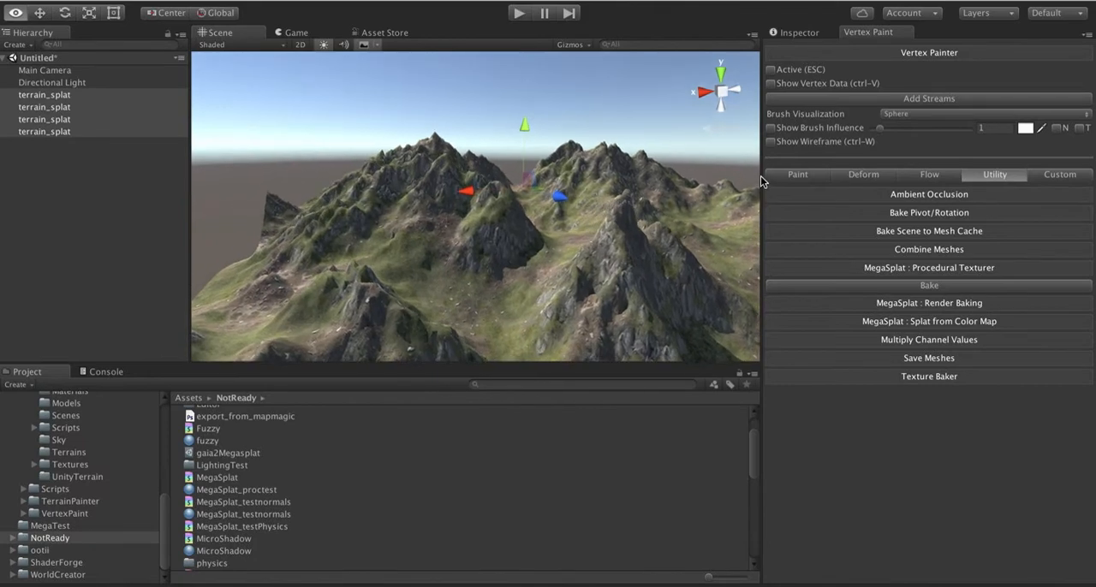
pyautogui.press('w')
pyautogui.moveTo(761, 177); pyautogui.dragTo(761, 137, button='right')
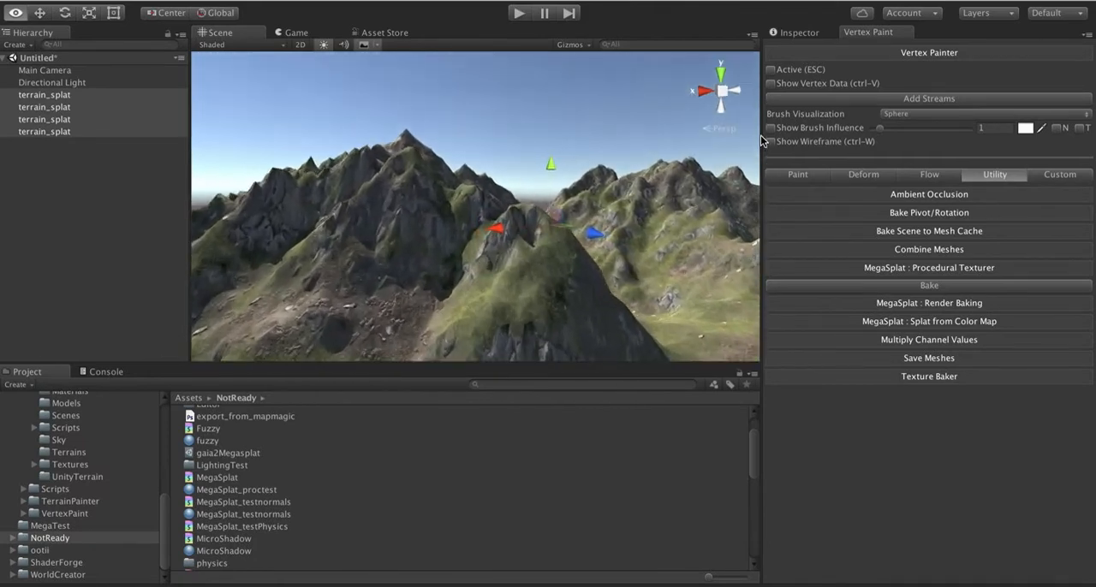
pyautogui.keyDown('alt'); pyautogui.moveTo(761, 136); pyautogui.dragTo(435, 180); pyautogui.keyUp('alt')
pyautogui.keyDown('alt'); pyautogui.scroll(-5, 435, 182); pyautogui.keyUp('alt')
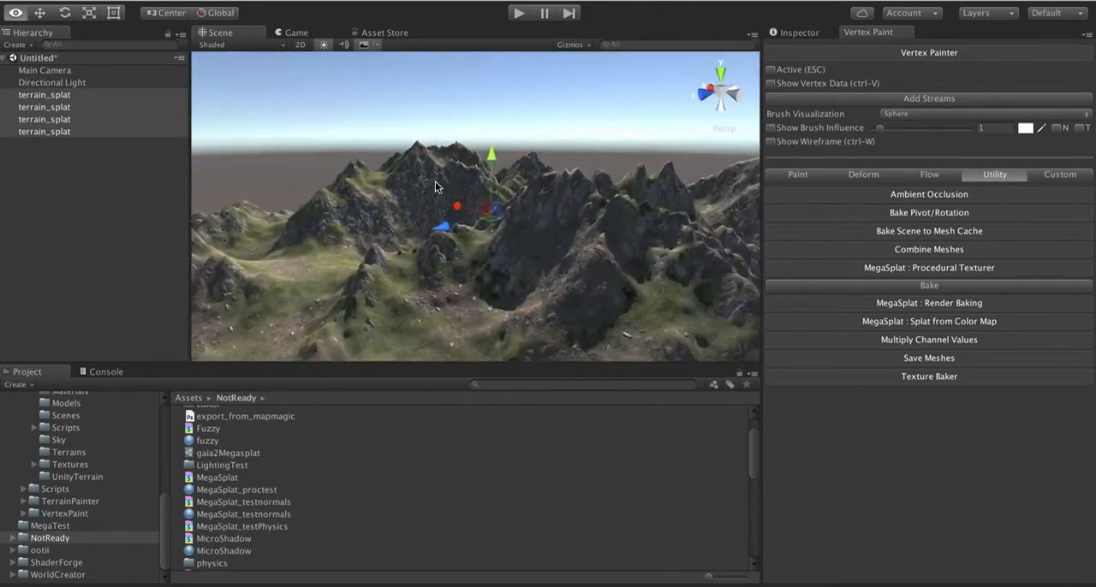
pyautogui.press('s')
pyautogui.moveTo(435, 182); pyautogui.dragTo(718, 197, button='right')
pyautogui.press('a')
pyautogui.press('w')
pyautogui.press('a')
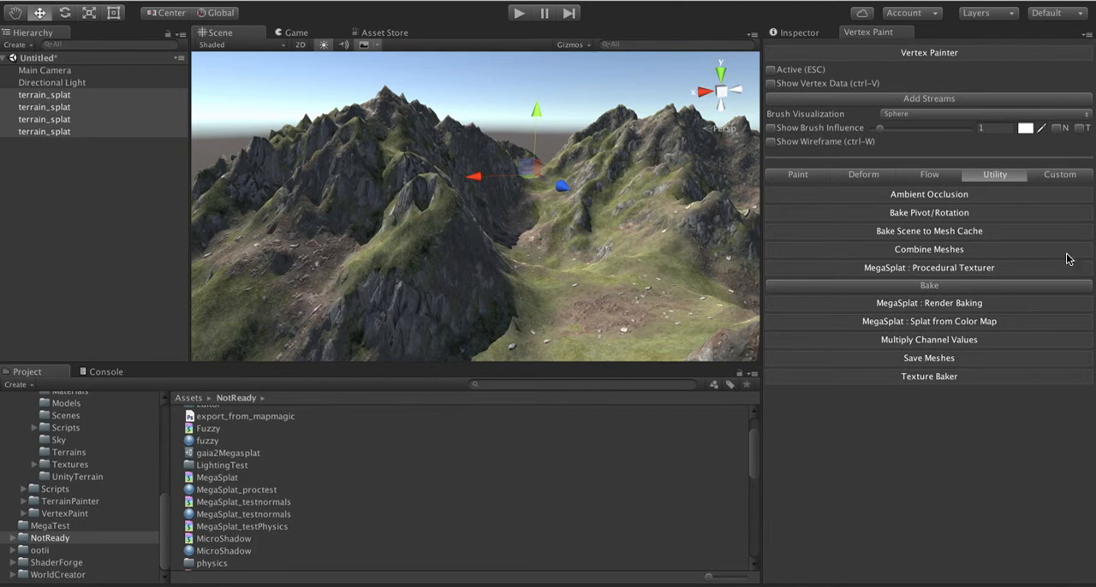
# Step: Show the MegaSplat_proctest shader settings again and inspect the rocky peaks near the terrain's edge
pyautogui.click(795, 36)
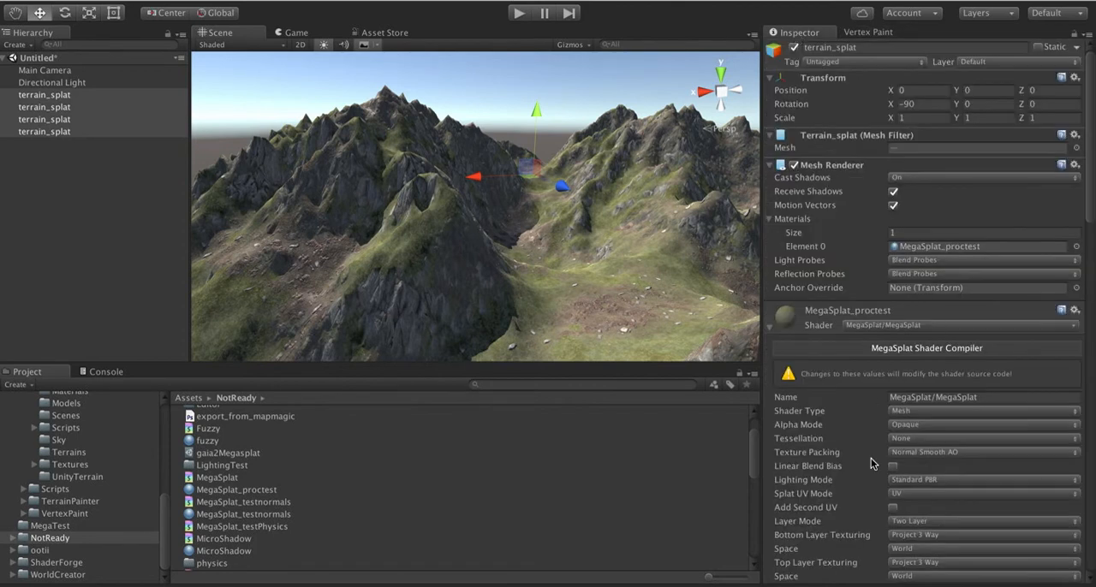
pyautogui.scroll(-5, 872, 464)
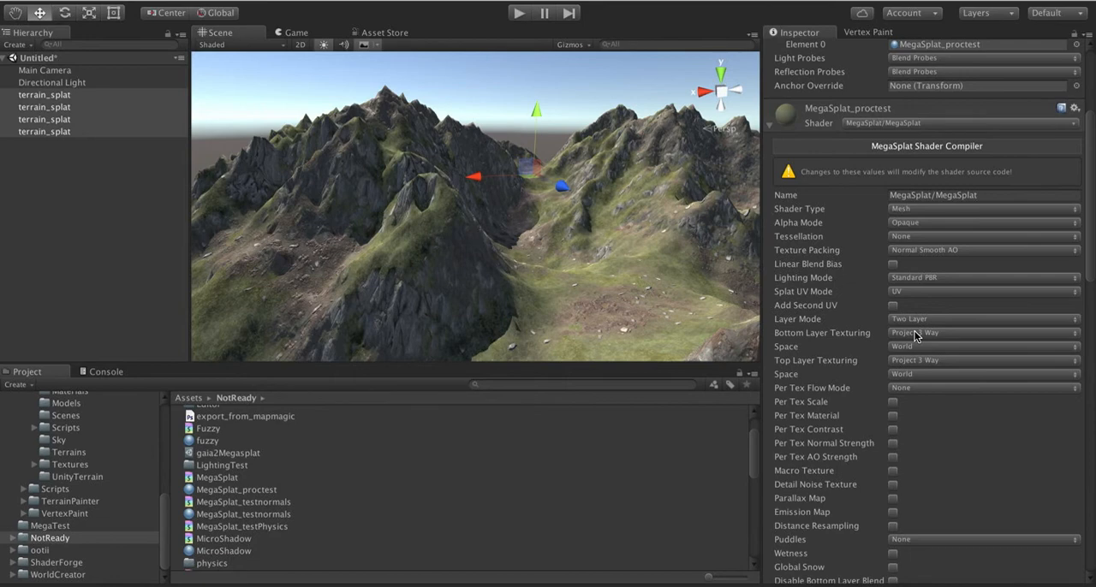
pyautogui.press('d')
pyautogui.moveTo(582, 279); pyautogui.dragTo(285, 237, button='right')
pyautogui.press('w')
pyautogui.press('s')
pyautogui.press('w')
pyautogui.press('d')
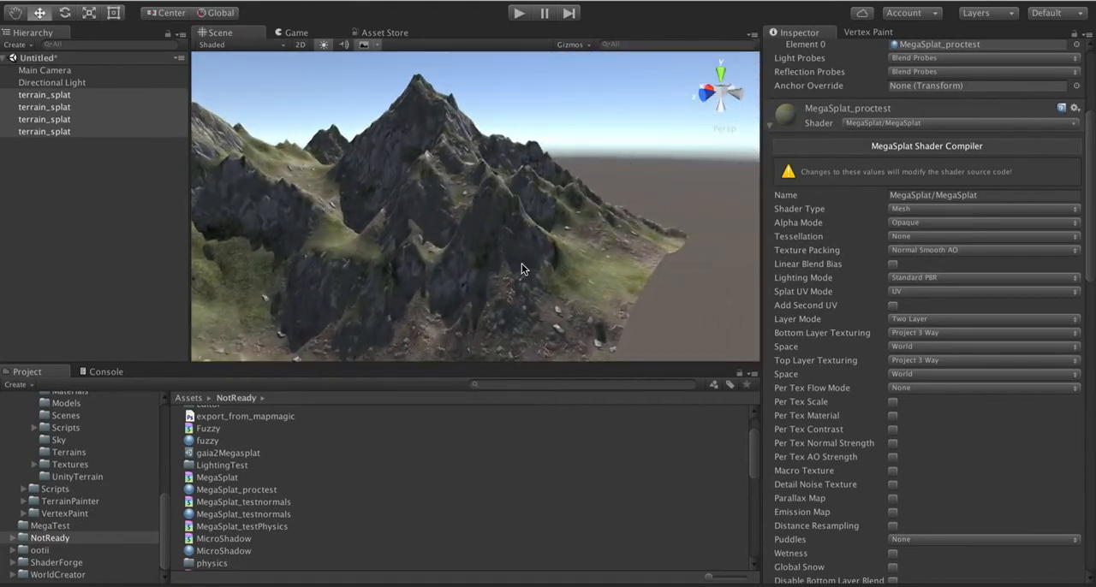
pyautogui.moveTo(521, 265); pyautogui.dragTo(499, 251, button='right')
pyautogui.press('w')
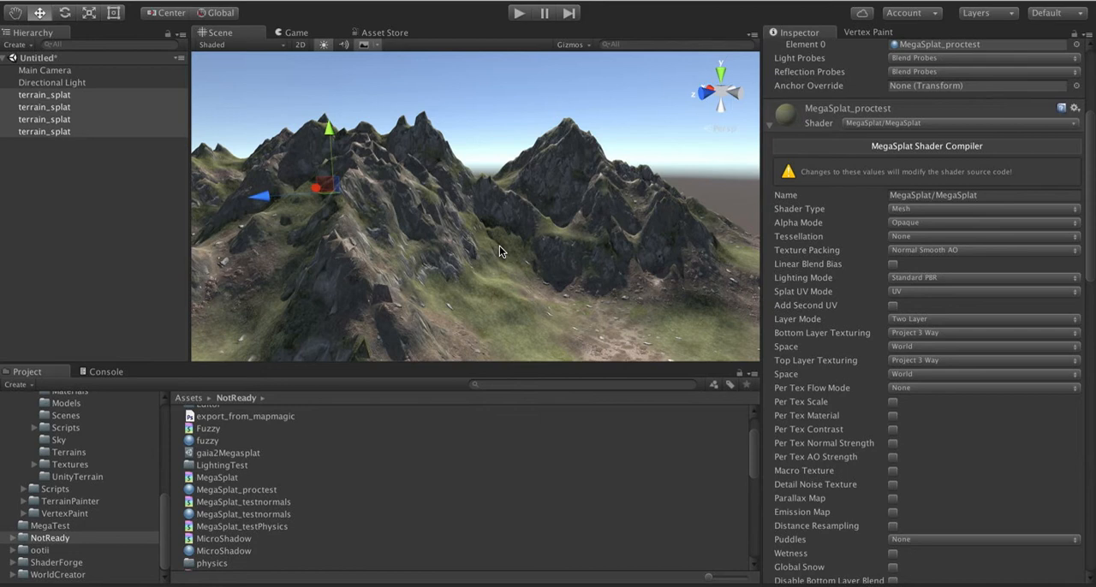
# Step: Review the shader options down to Preprocess Mesh, Debug Output and the splat texture scales, alongside the terrain
pyautogui.scroll(-6, 804, 466)
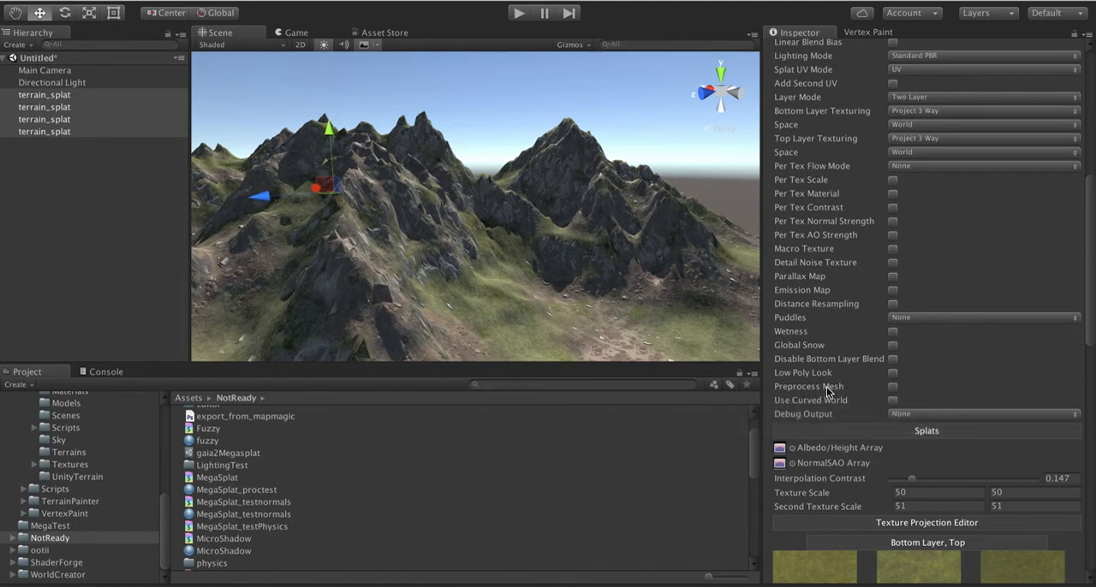
pyautogui.moveTo(826, 386)
pyautogui.moveTo(594, 239); pyautogui.dragTo(691, 278, button='right')
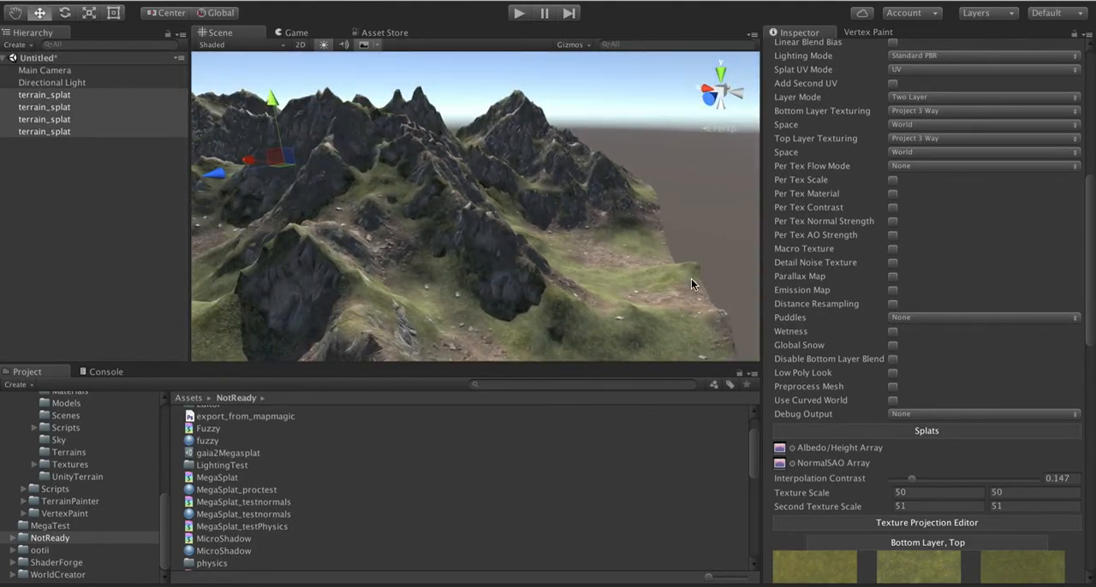
pyautogui.moveTo(615, 197); pyautogui.dragTo(664, 246, button='right')
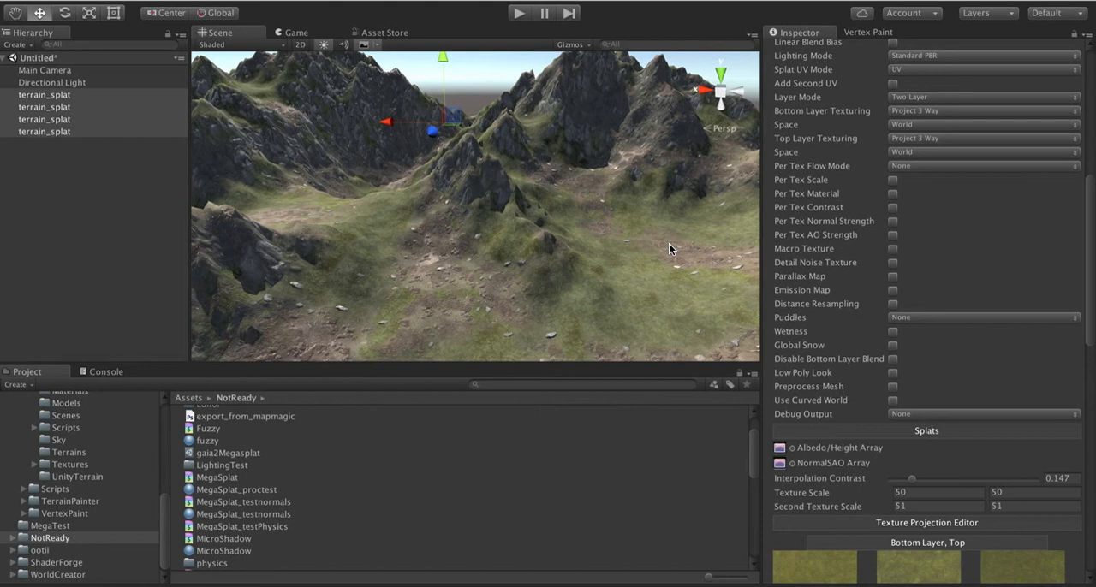
pyautogui.scroll(-5, 883, 389)
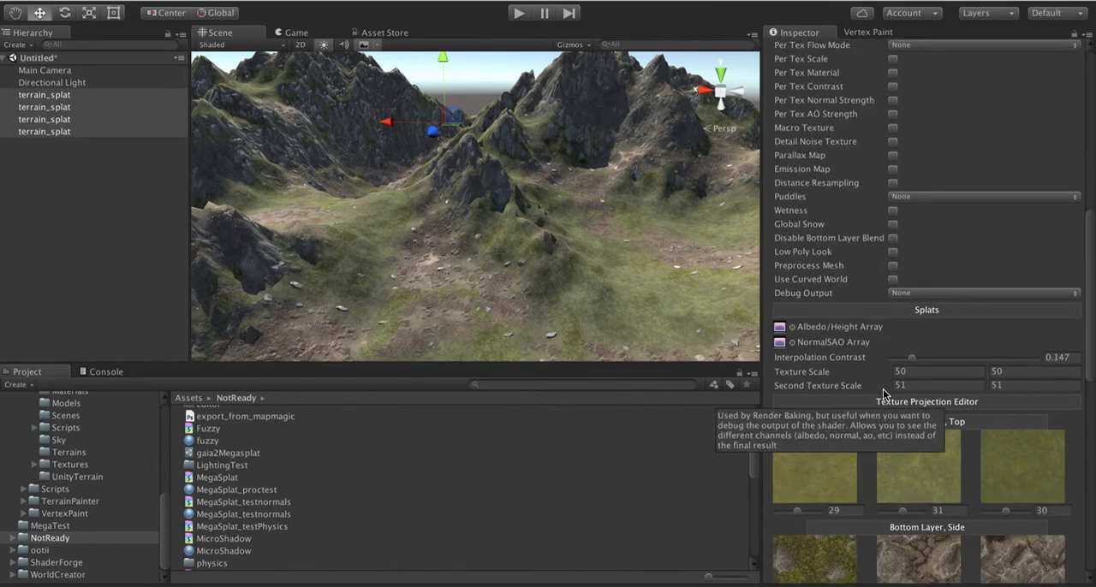
pyautogui.scroll(9, 827, 263)
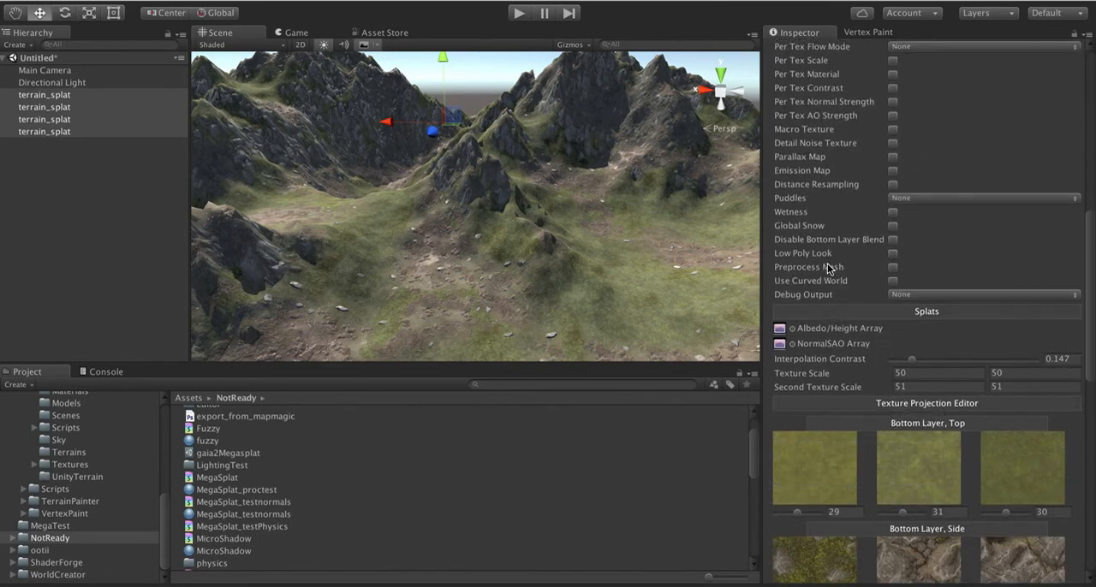
pyautogui.scroll(-5, 824, 308)
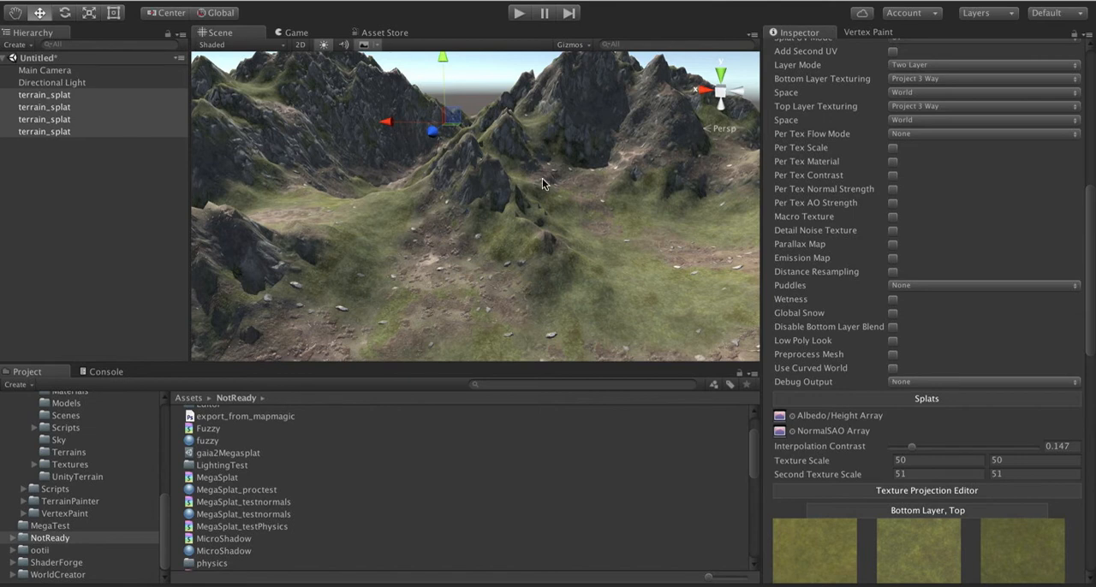
# Step: Examine the finished terrain's ridges and valley ground from several viewpoints, with the top layer texture and noise settings in view
pyautogui.keyDown('alt'); pyautogui.moveTo(541, 184); pyautogui.dragTo(557, 150); pyautogui.keyUp('alt')
pyautogui.keyDown('alt'); pyautogui.moveTo(180, 145); pyautogui.dragTo(23, 160); pyautogui.keyUp('alt')
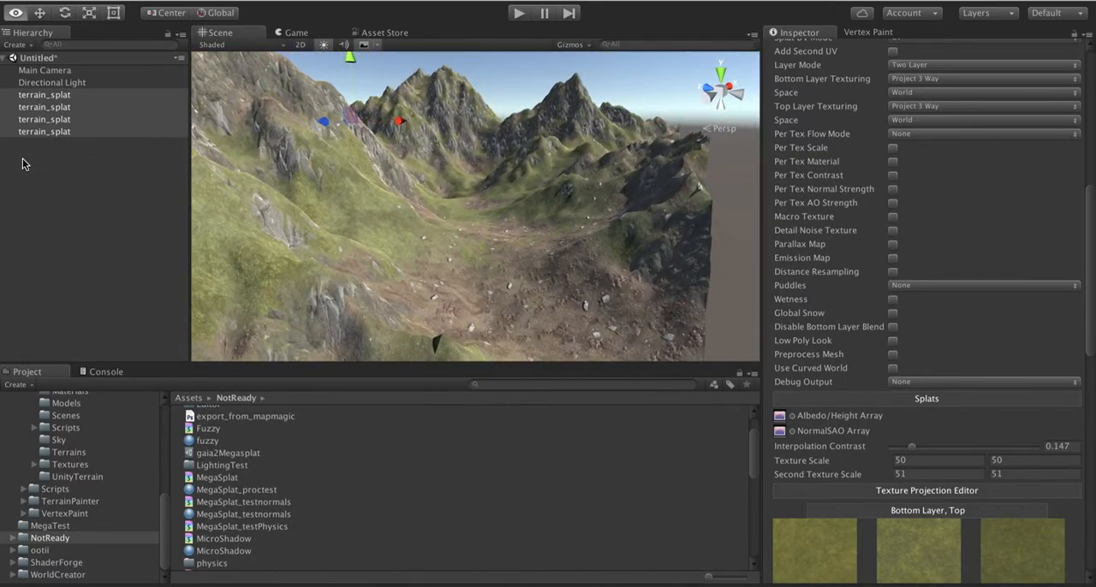
pyautogui.keyDown('alt'); pyautogui.moveTo(545, 199); pyautogui.dragTo(381, 209); pyautogui.keyUp('alt')
pyautogui.press('s')
pyautogui.moveTo(381, 209); pyautogui.dragTo(690, 188, button='right')
pyautogui.press('a')
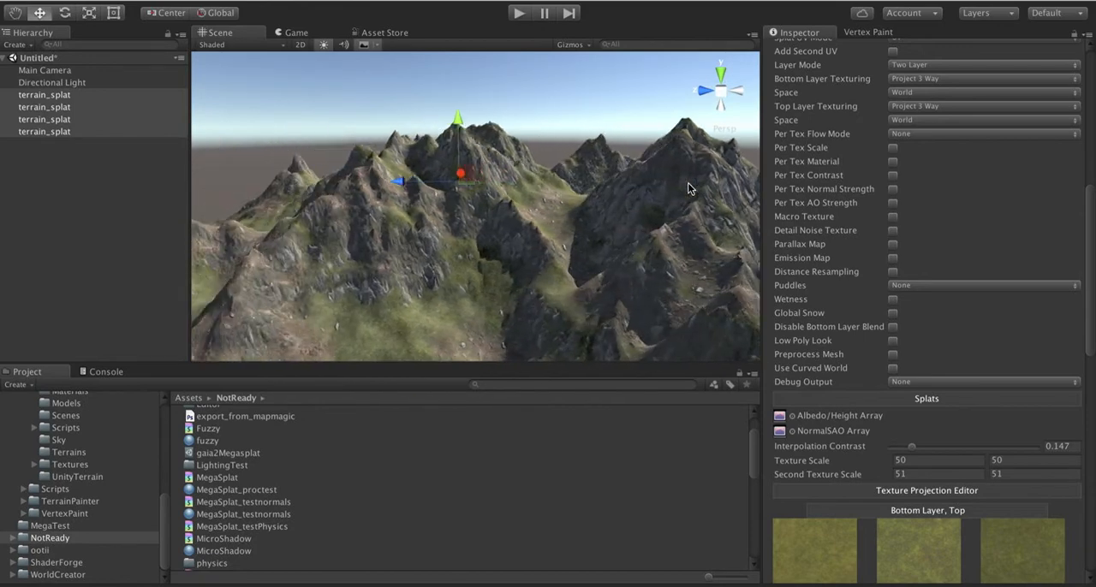
pyautogui.scroll(-15, 898, 499)
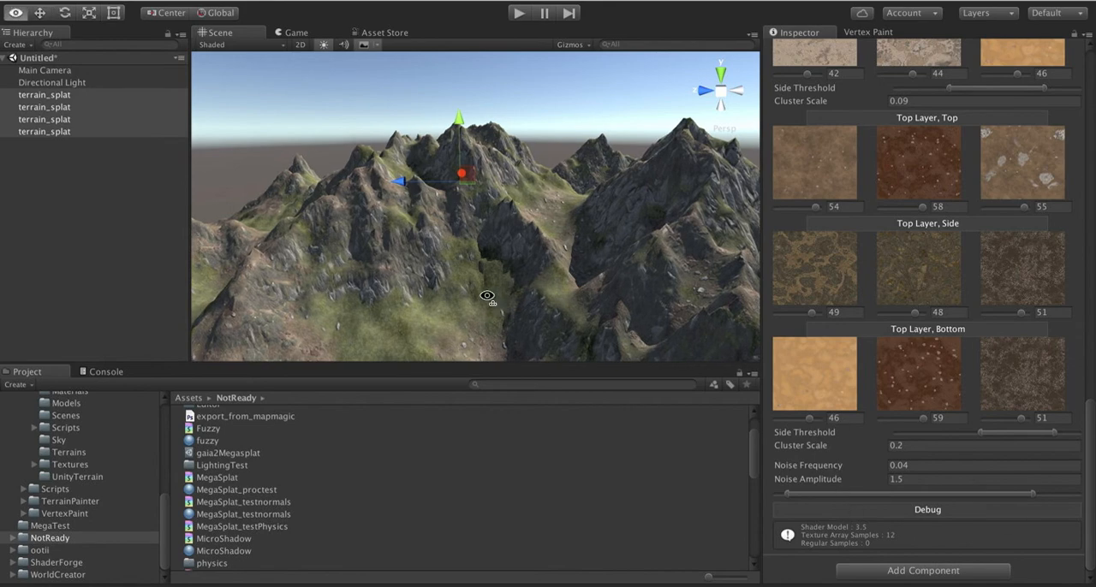
pyautogui.keyDown('alt'); pyautogui.moveTo(487, 297); pyautogui.dragTo(662, 272); pyautogui.keyUp('alt')
pyautogui.moveTo(663, 271); pyautogui.dragTo(692, 271, button='right')
pyautogui.moveTo(465, 294); pyautogui.dragTo(691, 300, button='right')
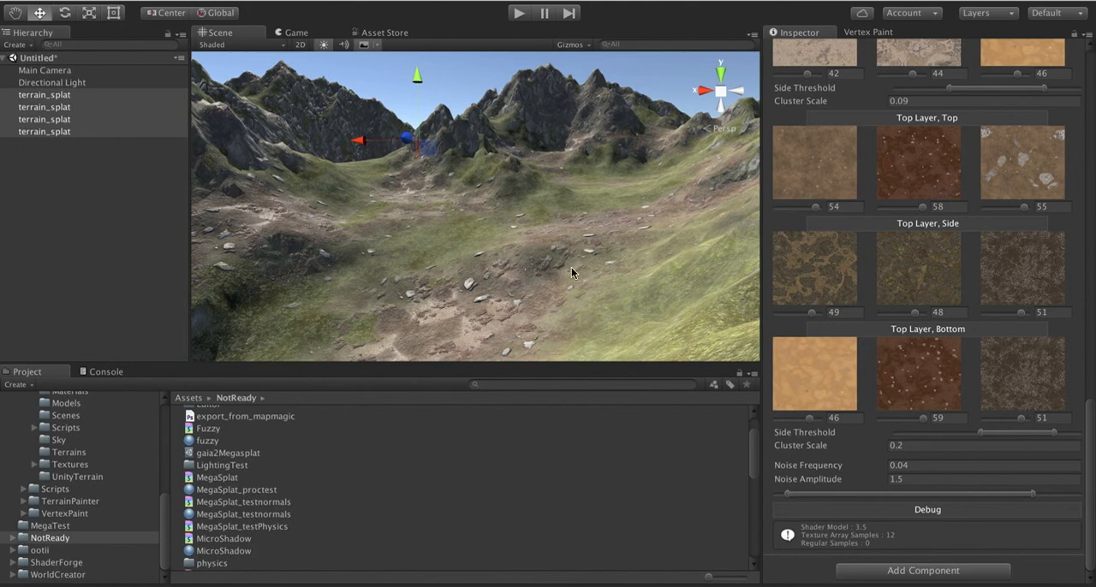
pyautogui.scroll(-5, 527, 274)
pyautogui.scroll(4, 526, 273)
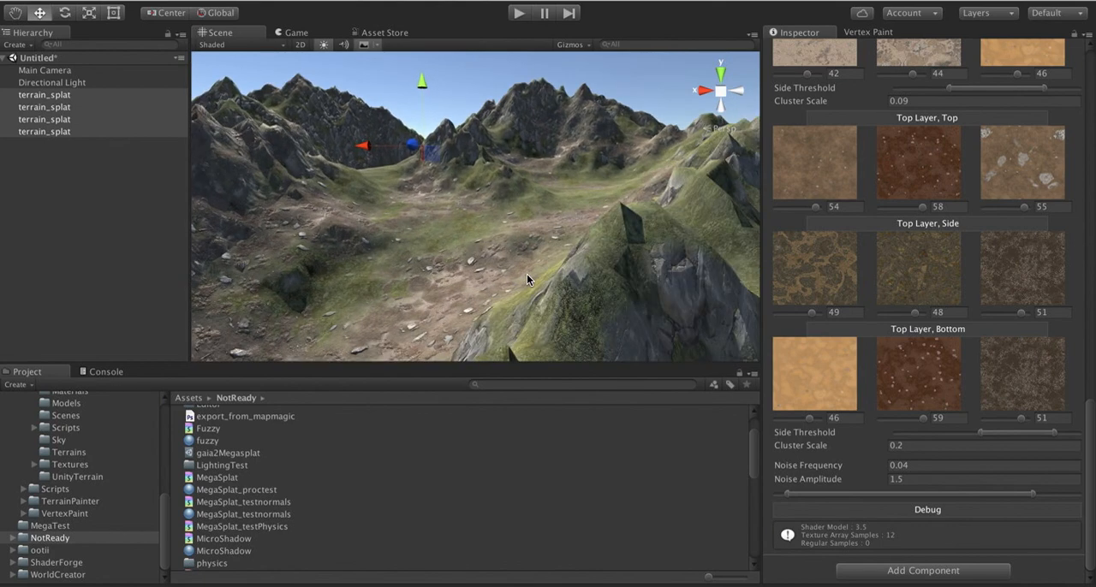